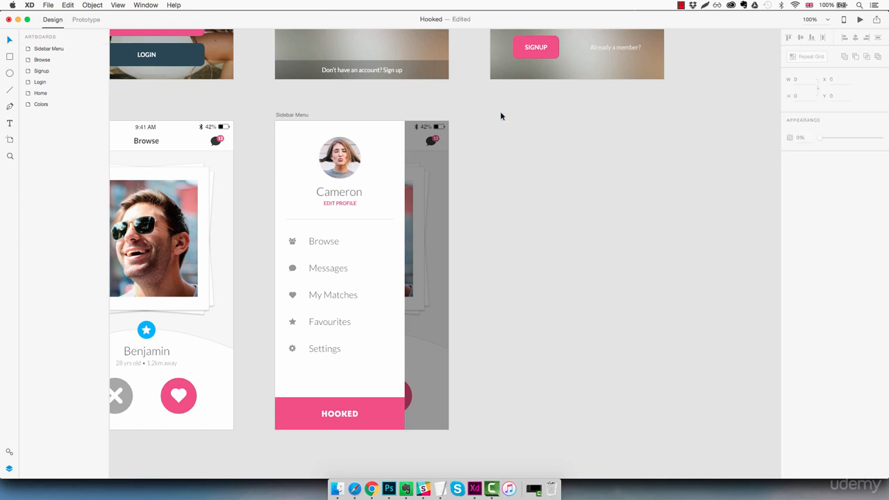
- Add an iPhone 6/7 artboard beside the Sidebar Menu artboard and align its top edge with it
{"action": "key", "text": "a"}
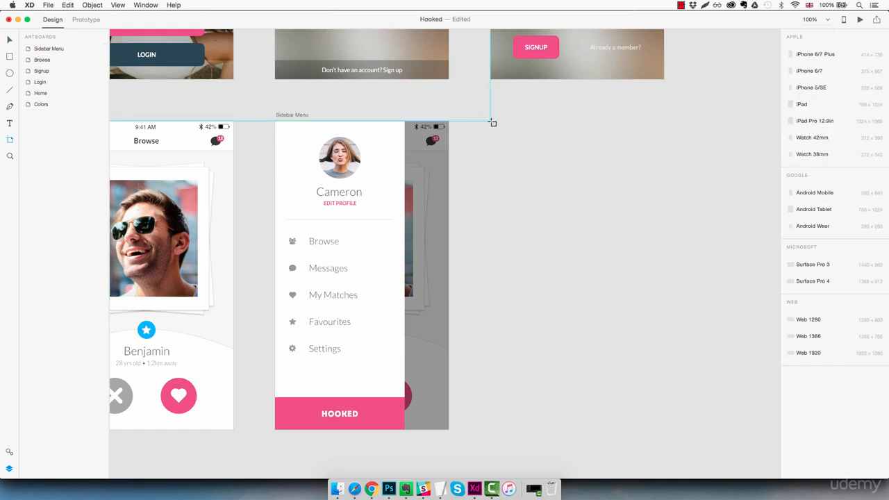
{"action": "left_click", "coordinate": [482, 122]}
{"action": "key", "text": "v"}
{"action": "left_click_drag", "start_coordinate": [545, 198], "coordinate": [551, 206]}
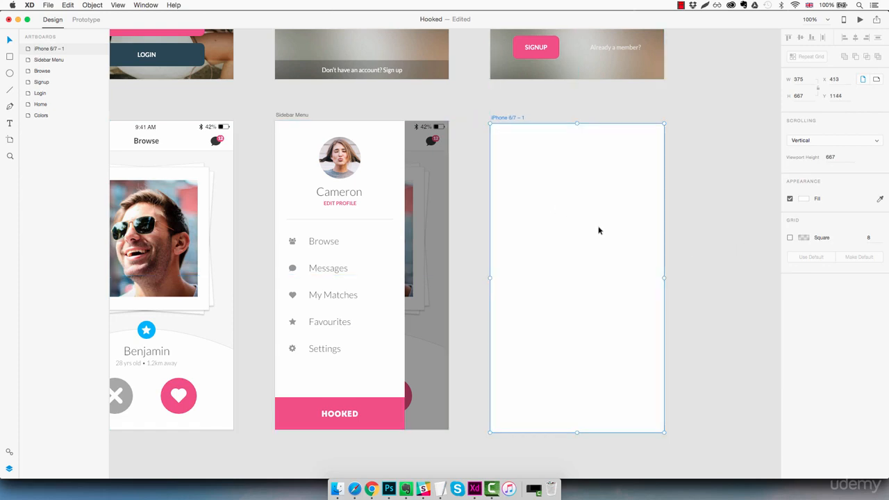
{"action": "left_click_drag", "start_coordinate": [599, 228], "coordinate": [597, 224]}
{"action": "left_click", "coordinate": [724, 226]}
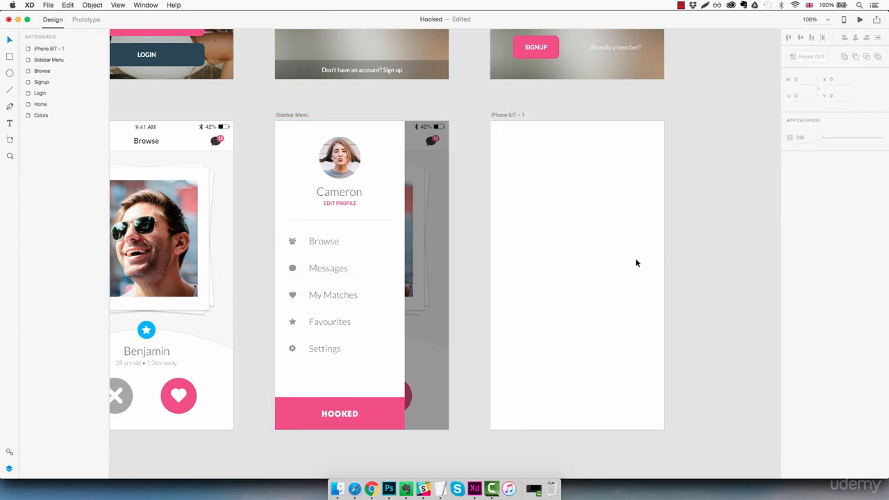
- Rename the new iPhone 6/7 artboard as Inbox
{"action": "left_click_drag", "start_coordinate": [552, 266], "coordinate": [638, 261]}
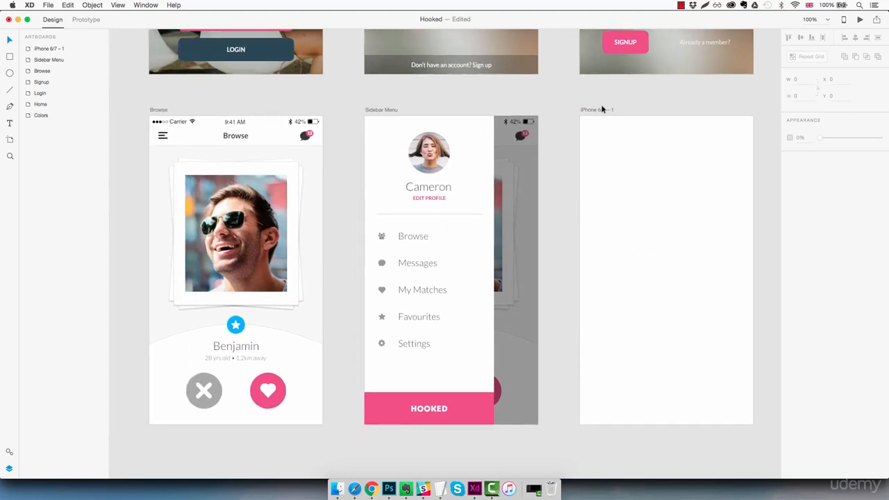
{"action": "double_click", "coordinate": [604, 110]}
{"action": "type", "text": "In"}
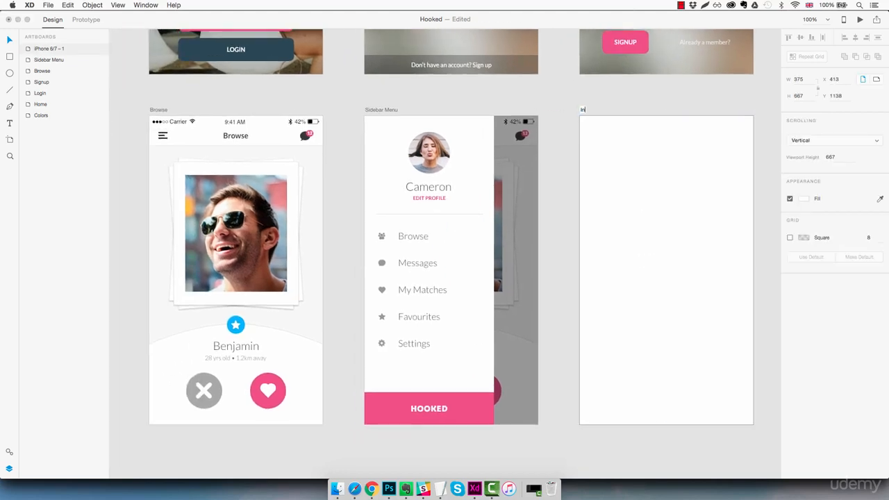
{"action": "type", "text": "box"}
{"action": "key", "text": "Return"}
{"action": "left_click", "coordinate": [534, 103]}
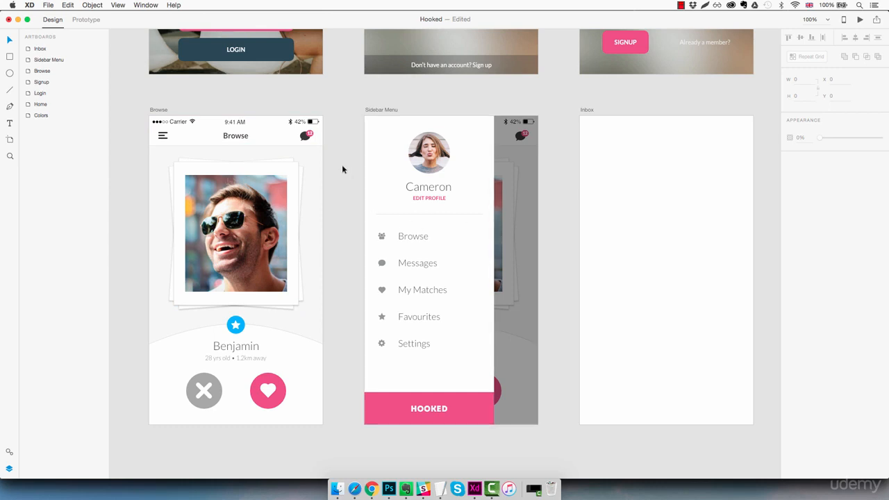
- Make the Browse artboard's header group a symbol and place an instance across the top of the Inbox artboard
{"action": "left_click", "coordinate": [283, 142]}
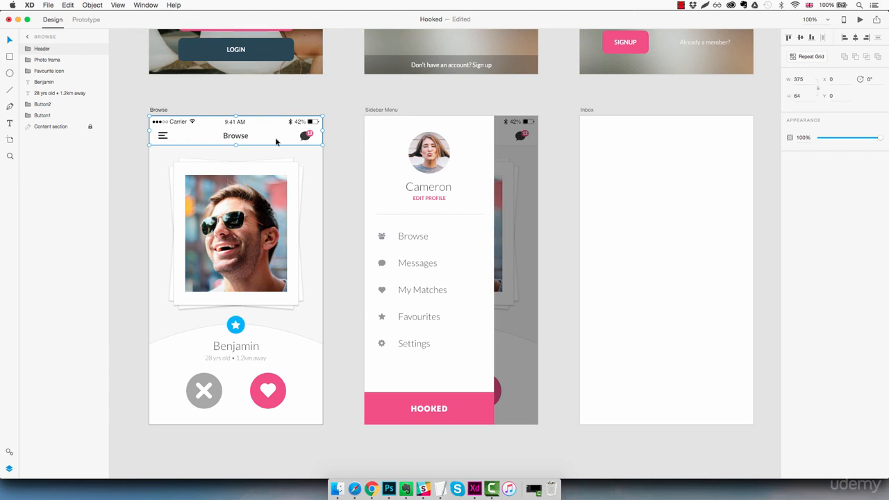
{"action": "right_click", "coordinate": [270, 135]}
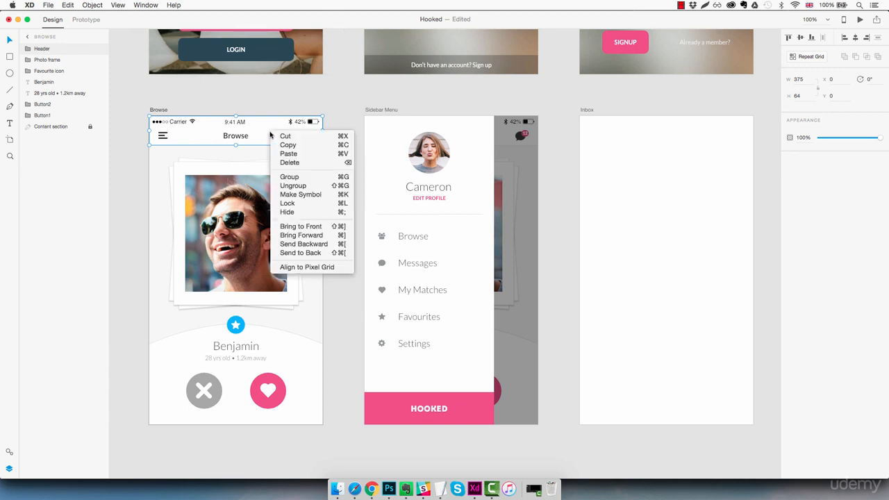
{"action": "left_click", "coordinate": [321, 196]}
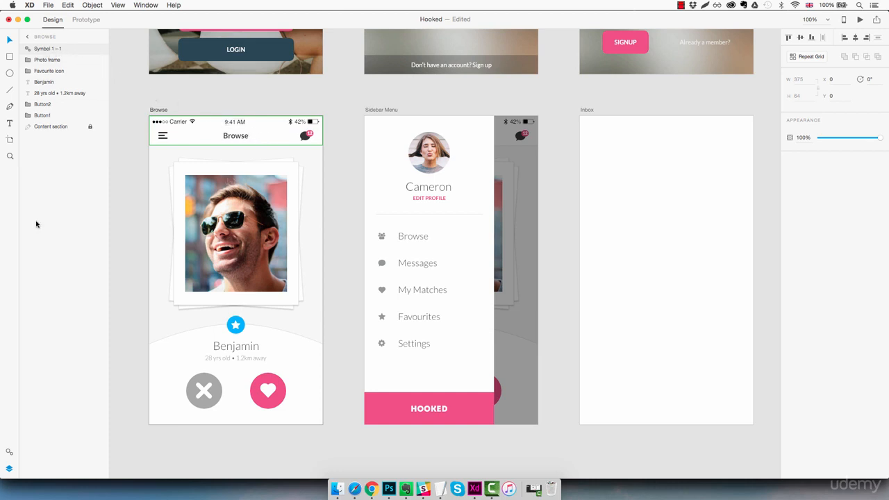
{"action": "left_click", "coordinate": [10, 452]}
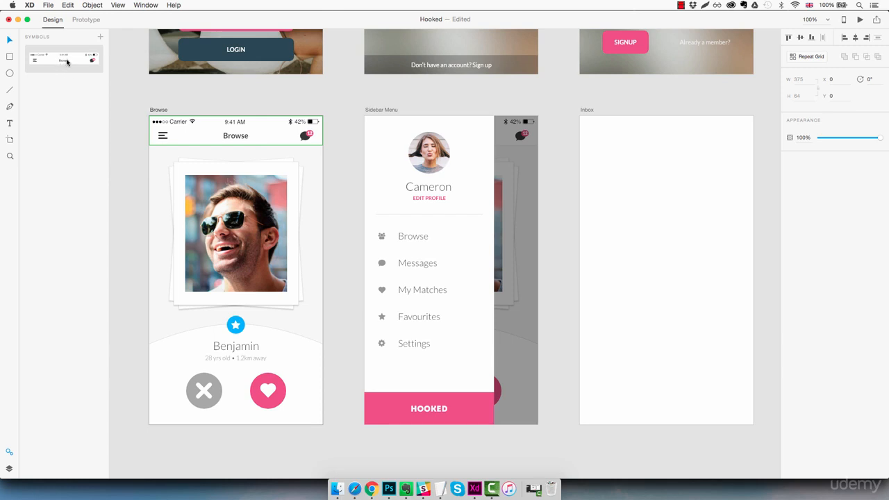
{"action": "left_click_drag", "start_coordinate": [69, 64], "coordinate": [701, 140]}
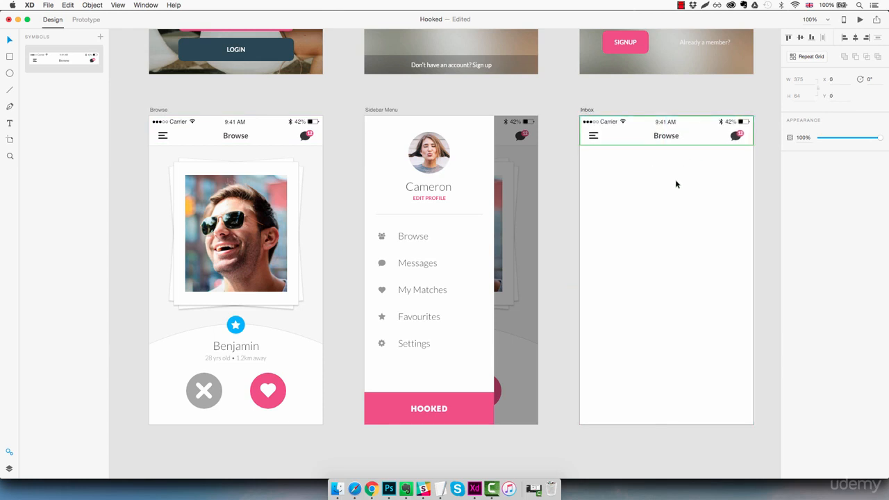
- Try moving the title in the Inbox header symbol next to the hamburger icon, and undo the move
{"action": "double_click", "coordinate": [672, 139]}
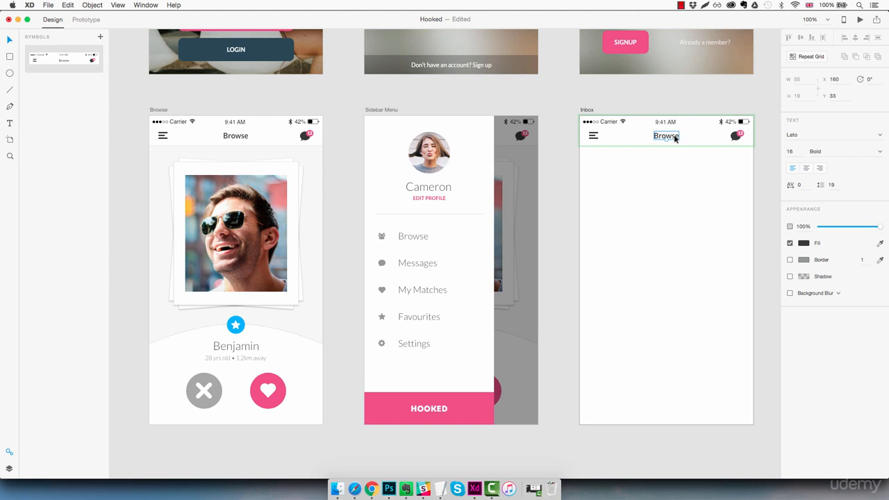
{"action": "left_click_drag", "start_coordinate": [675, 137], "coordinate": [627, 140]}
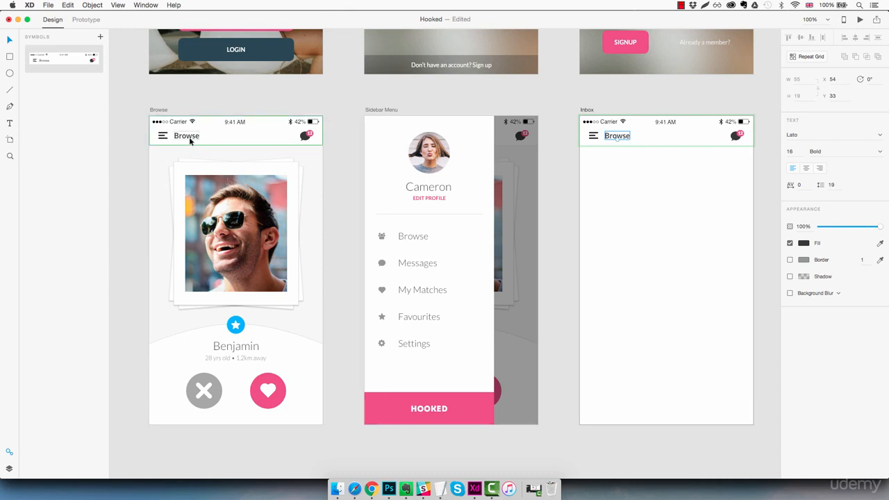
{"action": "key", "text": "shift+c"}
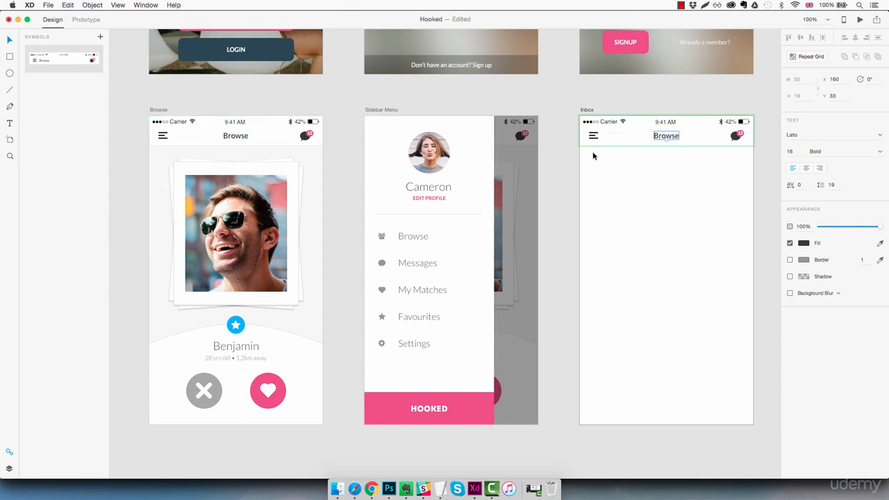
- Try shifting the hamburger icon in the Inbox header symbol toward the title, and undo the shift
{"action": "left_click", "coordinate": [593, 136]}
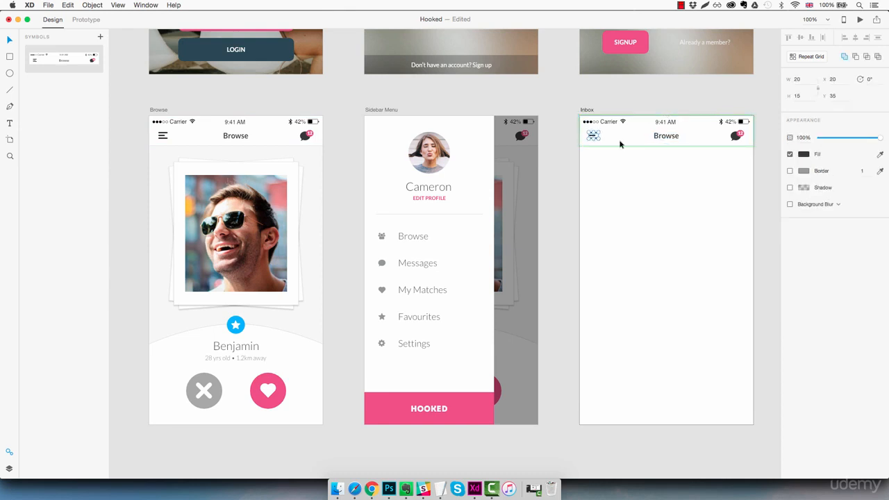
{"action": "key", "text": "shift+Right"}
{"action": "key", "text": "shift+Right"}
{"action": "key", "text": "shift+Right"}
{"action": "key", "text": "shift+Right"}
{"action": "key", "text": "super+z"}
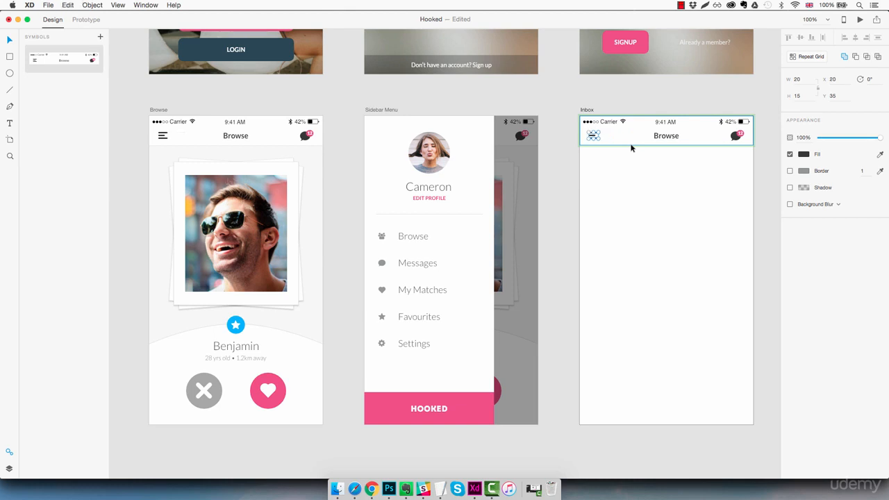
{"action": "left_click", "coordinate": [626, 168]}
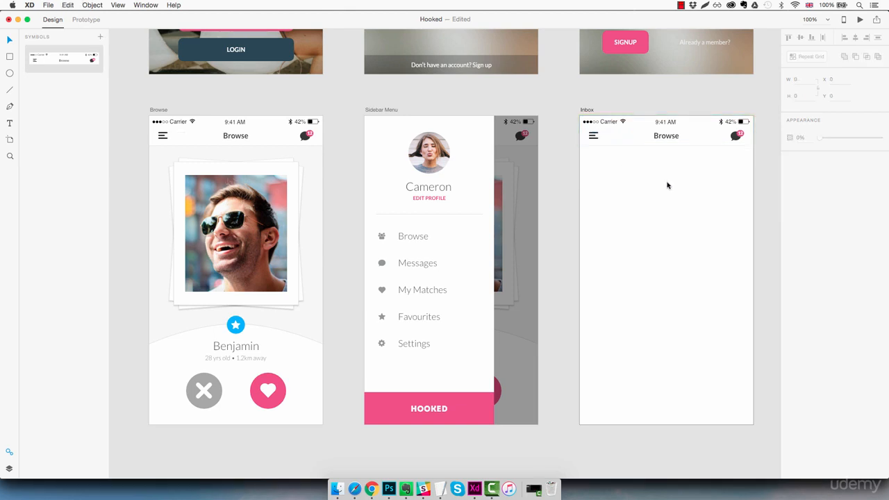
- Try changing the title inside the Inbox header symbol to "Inbox", and undo the text change
{"action": "double_click", "coordinate": [670, 139]}
{"action": "key", "text": "Return"}
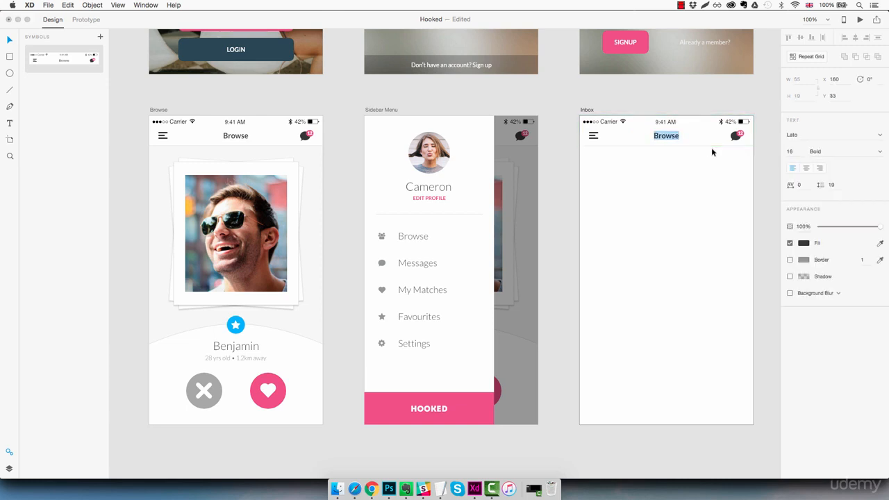
{"action": "type", "text": "Inbox"}
{"action": "key", "text": "Escape"}
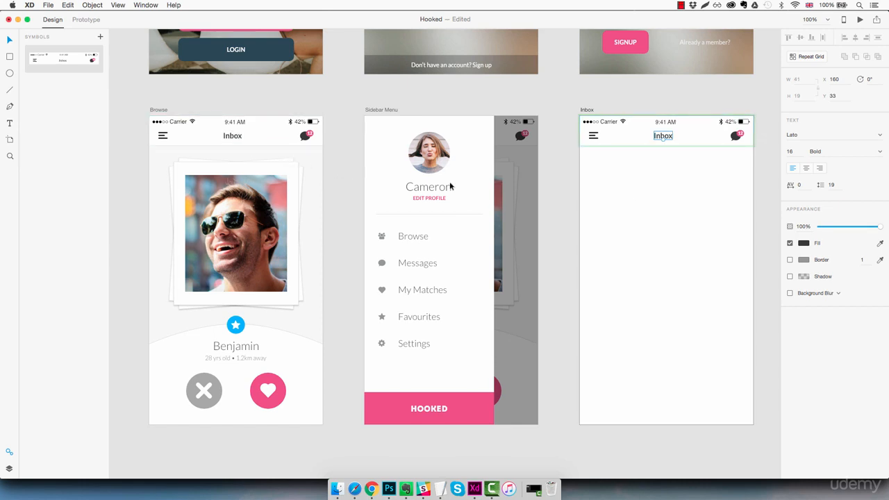
{"action": "key", "text": "super+z"}
{"action": "left_click", "coordinate": [690, 200]}
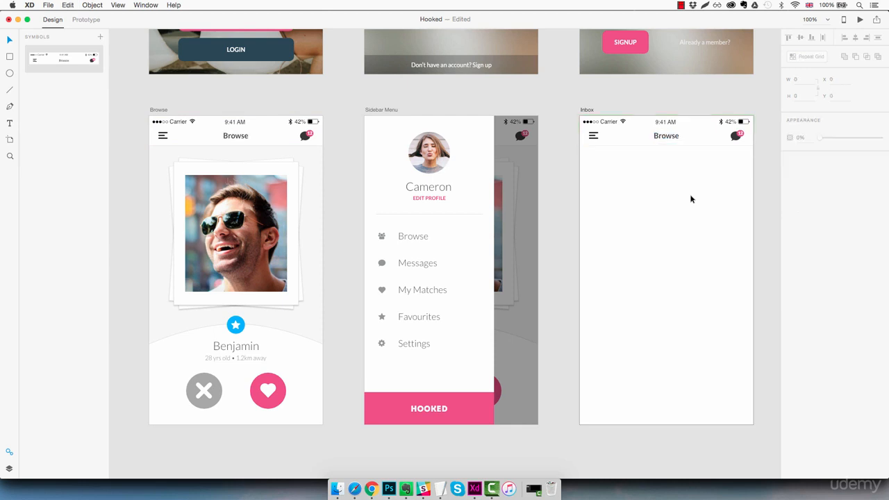
- Ungroup the header symbol on the Inbox artboard and show the artboard's layers
{"action": "left_click", "coordinate": [696, 135]}
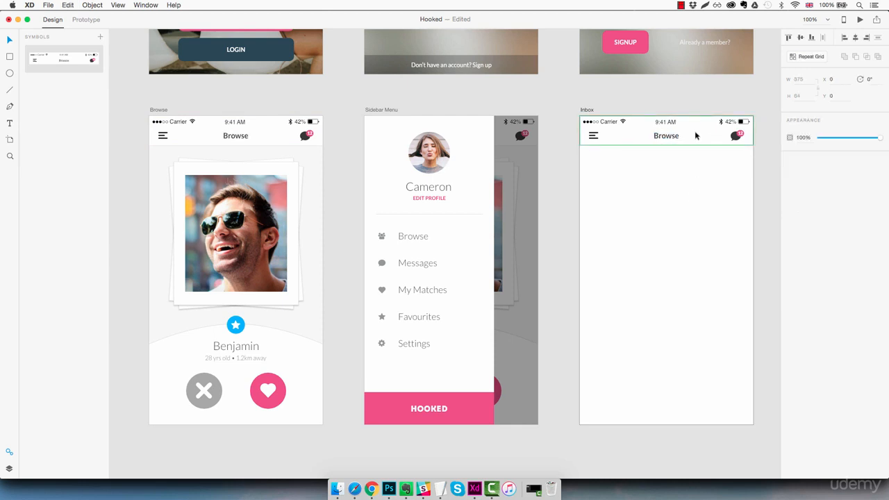
{"action": "right_click", "coordinate": [697, 135]}
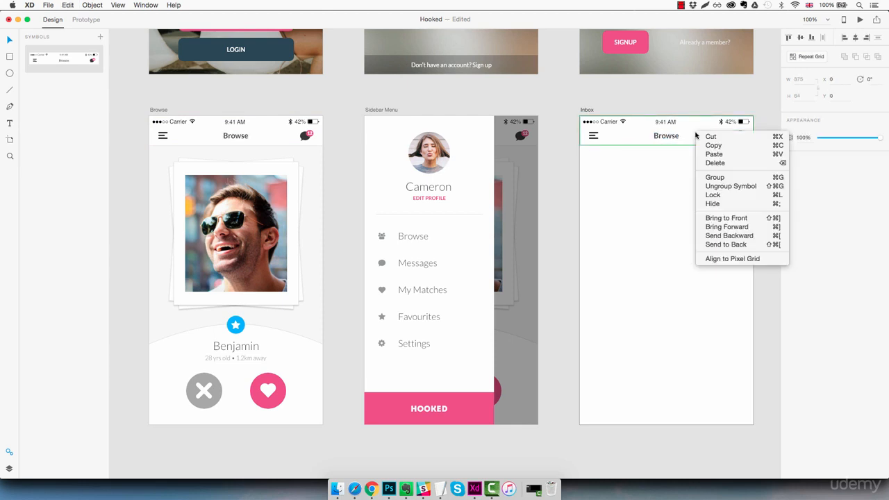
{"action": "left_click", "coordinate": [715, 190]}
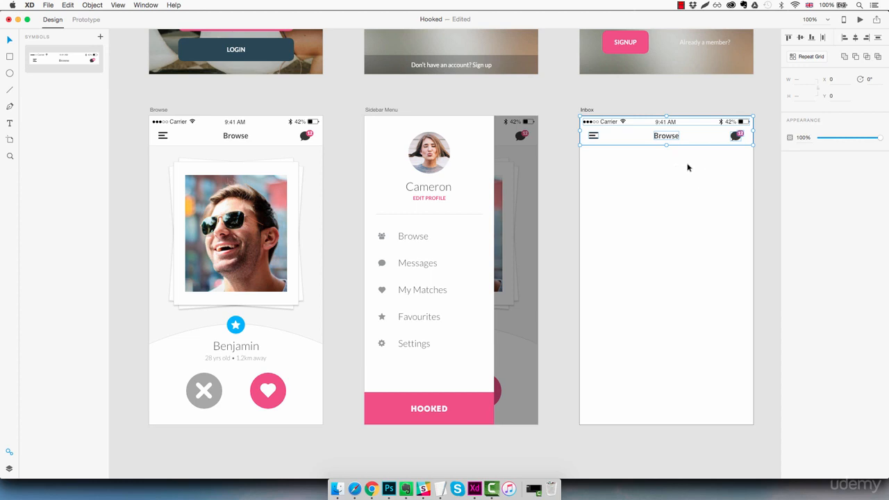
{"action": "left_click", "coordinate": [8, 470]}
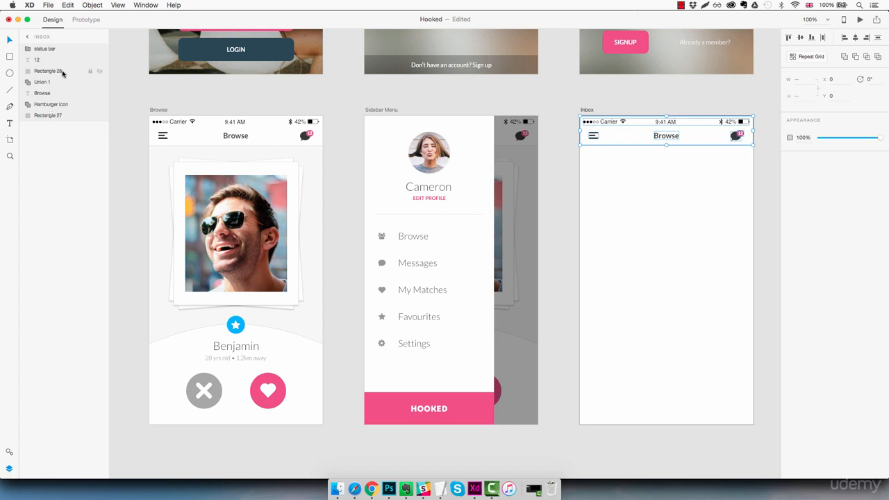
{"action": "left_click", "coordinate": [696, 194]}
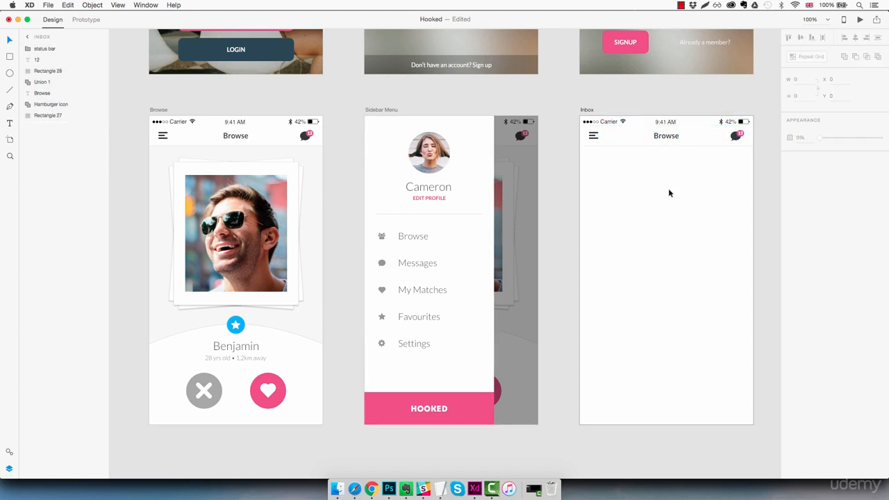
- Change the Inbox artboard's header title to "Inbox" and centre it in the header
{"action": "left_click", "coordinate": [668, 137]}
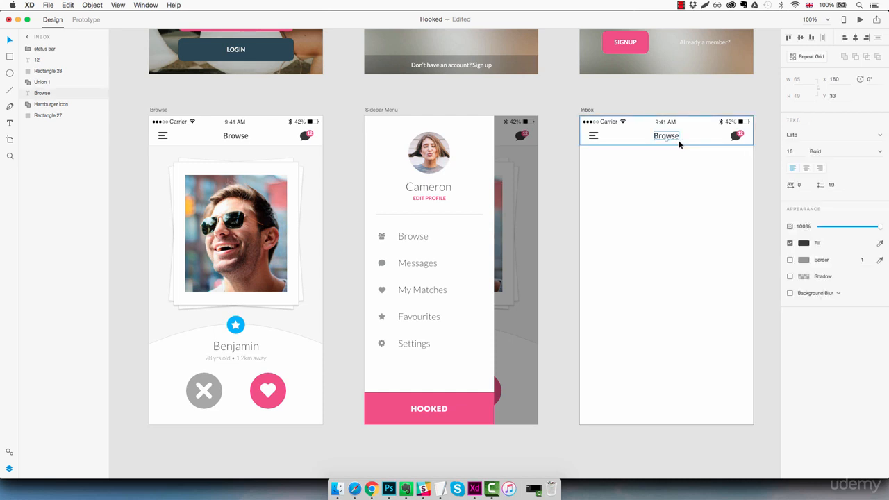
{"action": "double_click", "coordinate": [679, 141]}
{"action": "type", "text": "Inbox"}
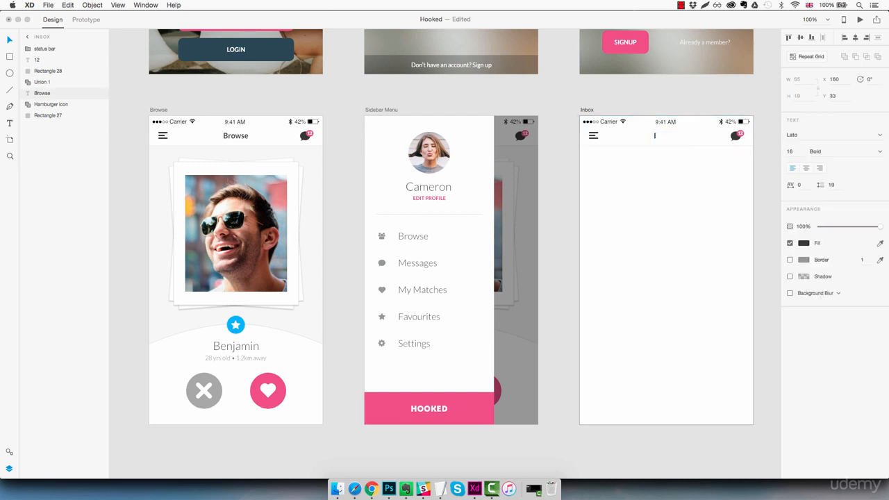
{"action": "key", "text": "Escape"}
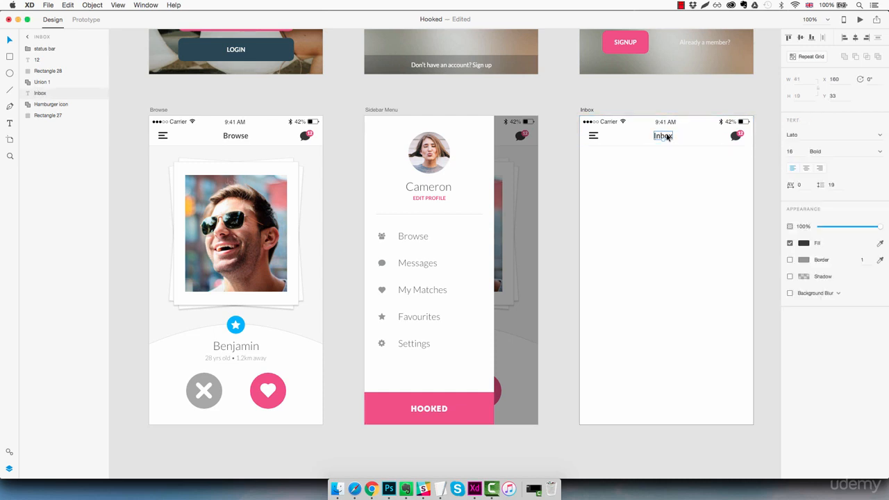
{"action": "left_click_drag", "start_coordinate": [664, 136], "coordinate": [669, 138]}
{"action": "left_click", "coordinate": [684, 183]}
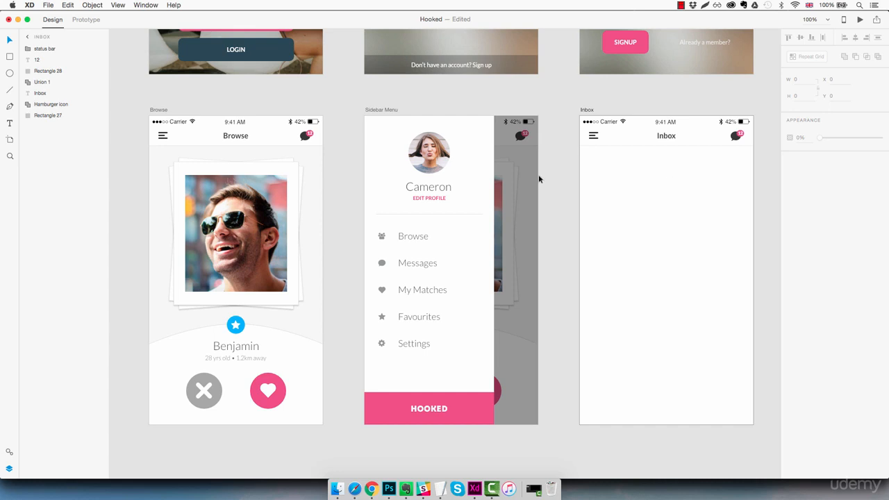
- Group all the header layers on the Inbox artboard, from Rectangle 27 to status bar, and name the group Header
{"action": "left_click", "coordinate": [54, 115]}
{"action": "left_click", "coordinate": [66, 50], "text": "shift"}
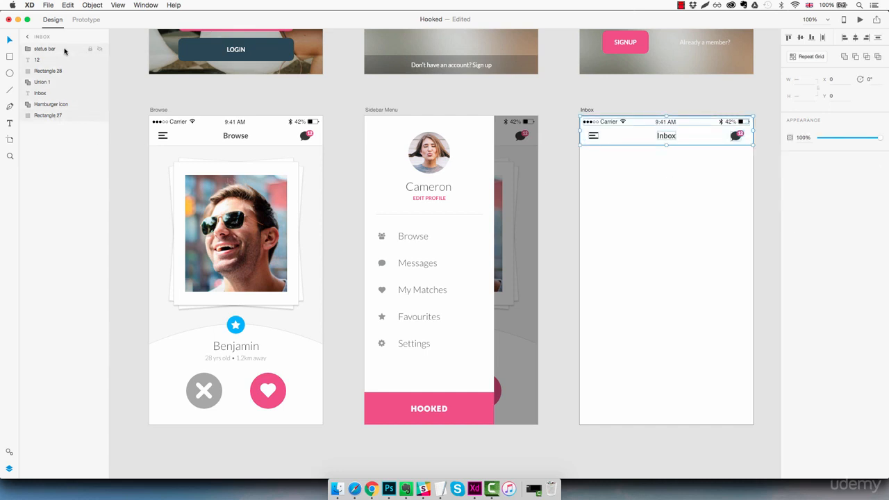
{"action": "key", "text": "super+g"}
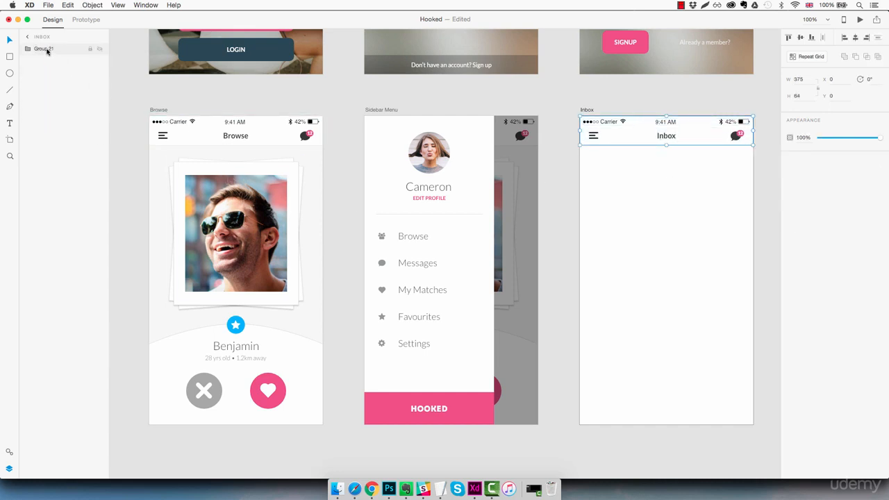
{"action": "double_click", "coordinate": [49, 50]}
{"action": "type", "text": "Header"}
{"action": "key", "text": "Return"}
{"action": "left_click", "coordinate": [650, 188]}
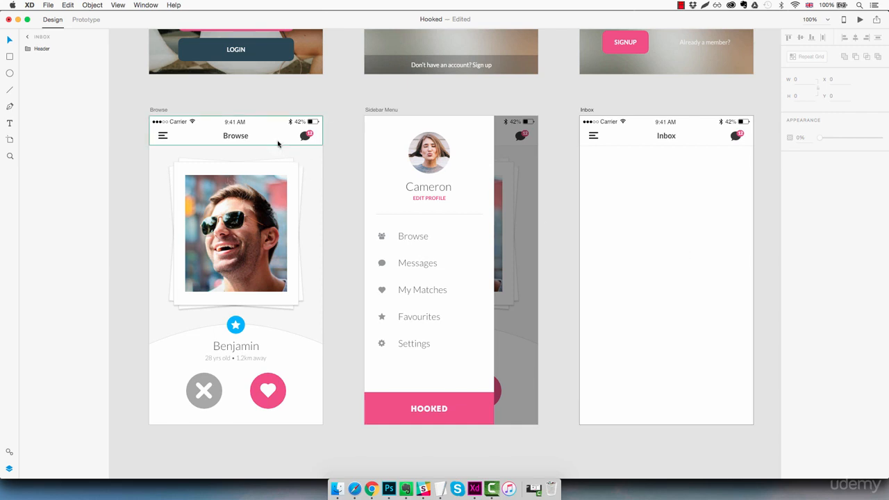
- Set the Inbox artboard's fill to the light grey background colour sampled from the Browse artboard
{"action": "left_click", "coordinate": [690, 221]}
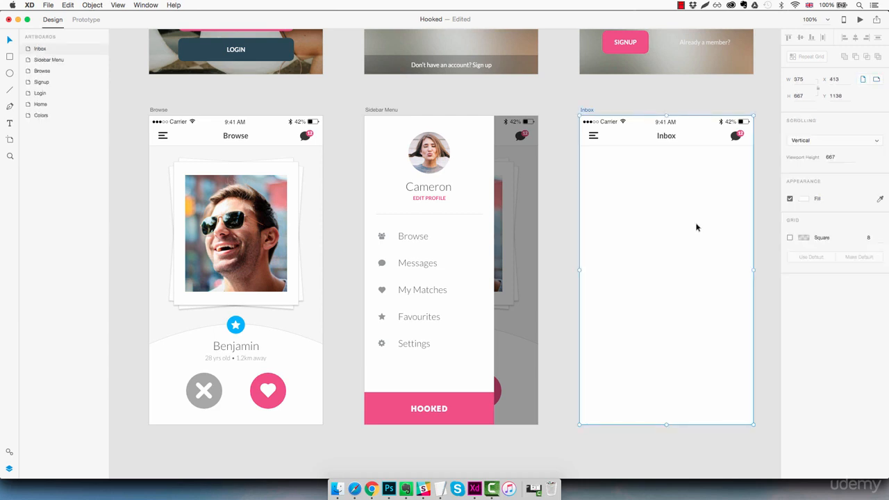
{"action": "left_click", "coordinate": [805, 199]}
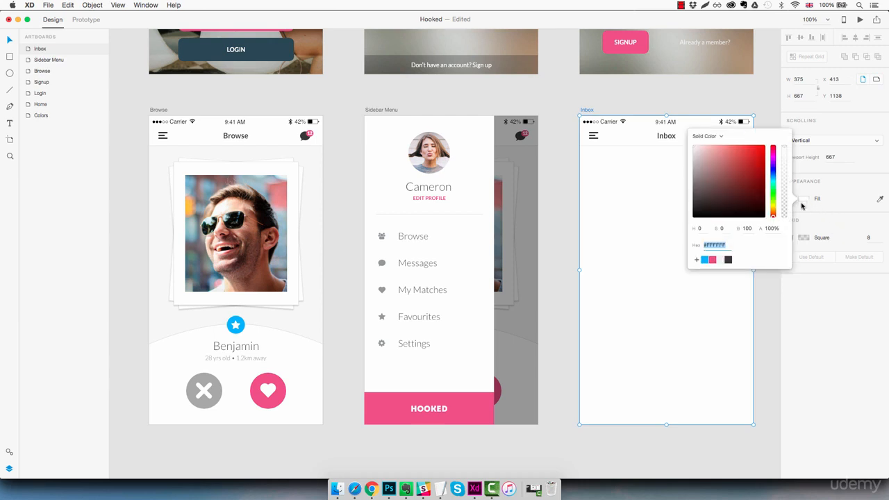
{"action": "left_click", "coordinate": [880, 199]}
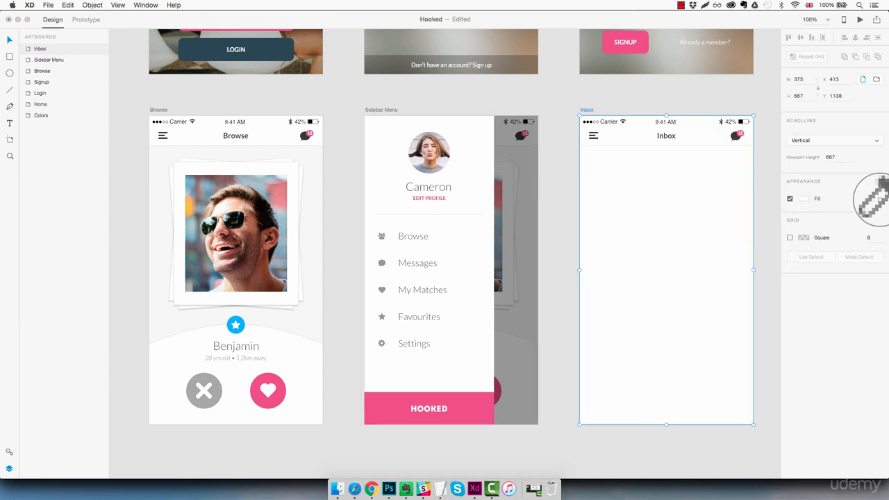
{"action": "left_click", "coordinate": [317, 159]}
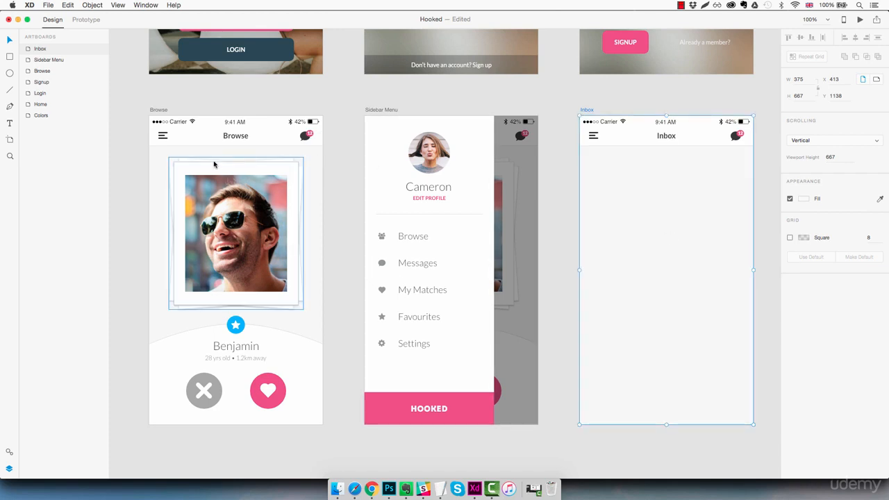
- Draw a rectangle about 399 by 578 over the Inbox artboard's area below the header, and position it at Y 112
{"action": "key", "text": "r"}
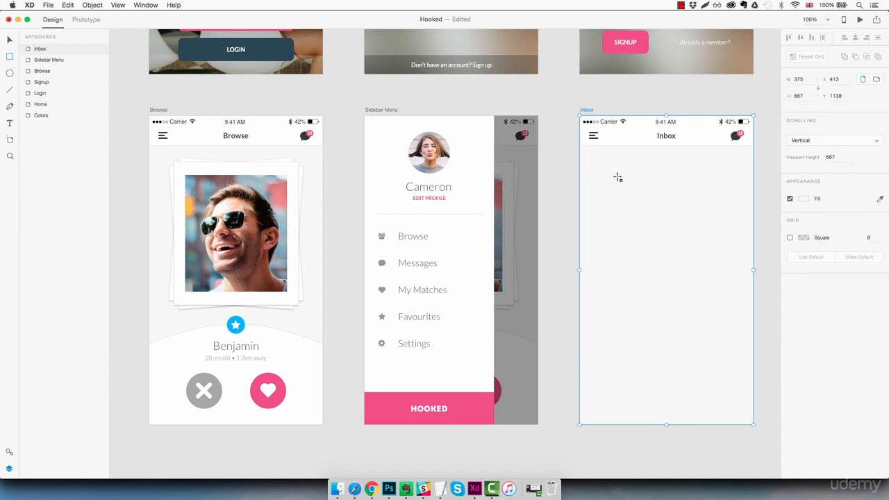
{"action": "mouse_move", "coordinate": [573, 161]}
{"action": "left_mouse_down"}
{"action": "mouse_move", "coordinate": [649, 207]}
{"action": "mouse_move", "coordinate": [708, 260]}
{"action": "mouse_move", "coordinate": [760, 384]}
{"action": "mouse_move", "coordinate": [757, 426]}
{"action": "left_mouse_up"}
{"action": "key", "text": "shift+Up"}
{"action": "key", "text": "shift+Up"}
{"action": "key", "text": "shift+Up"}
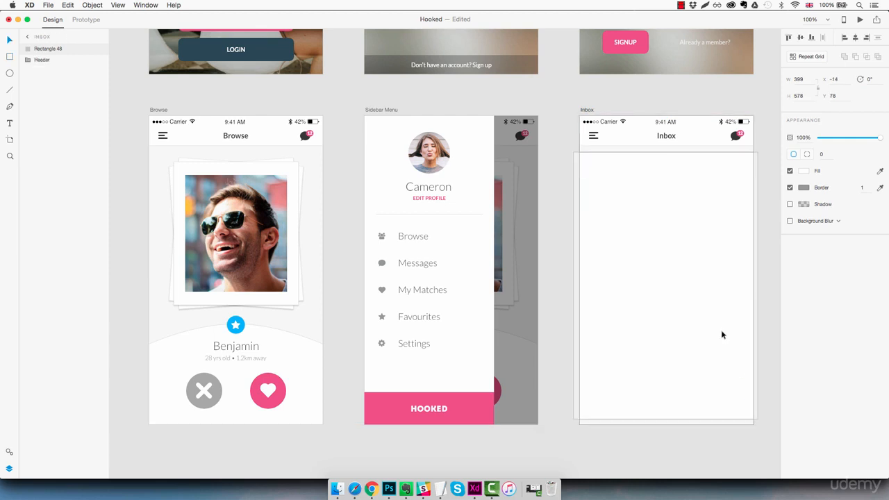
{"action": "key", "text": "Up"}
{"action": "key", "text": "Up"}
{"action": "key", "text": "Up"}
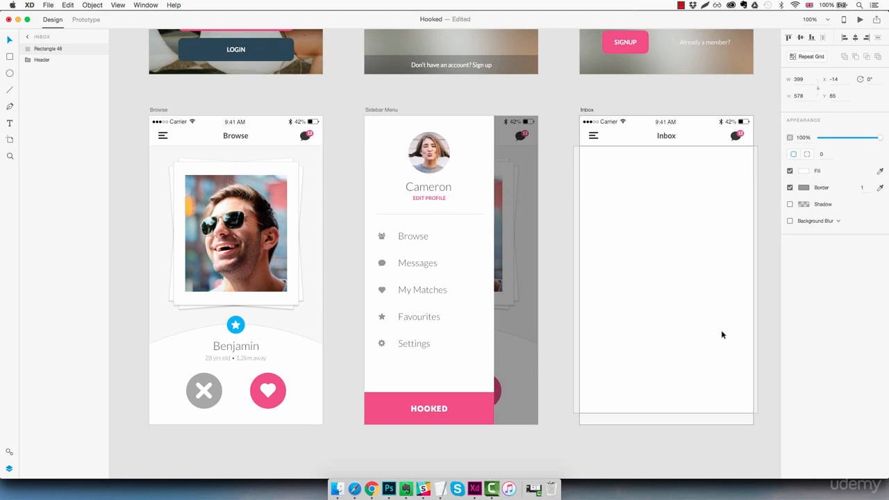
{"action": "key", "text": "Up"}
{"action": "key", "text": "shift+Down"}
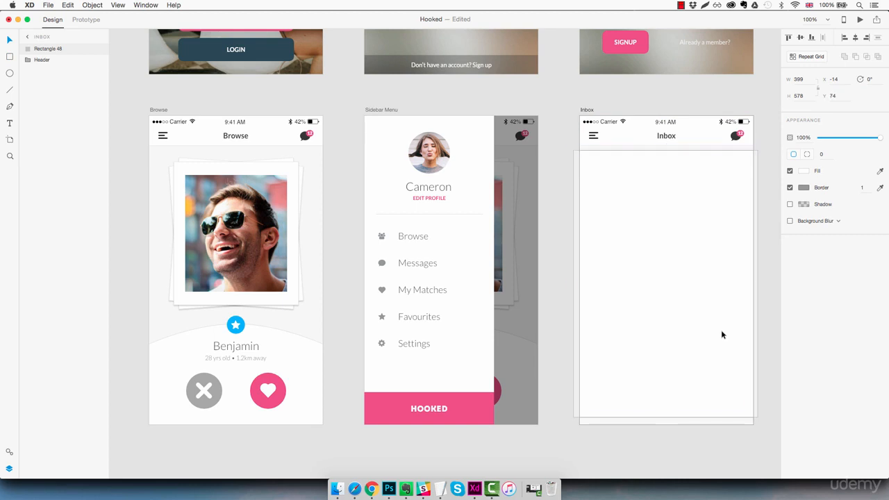
{"action": "key", "text": "shift+Down"}
{"action": "key", "text": "shift+Down"}
{"action": "key", "text": "shift+Down"}
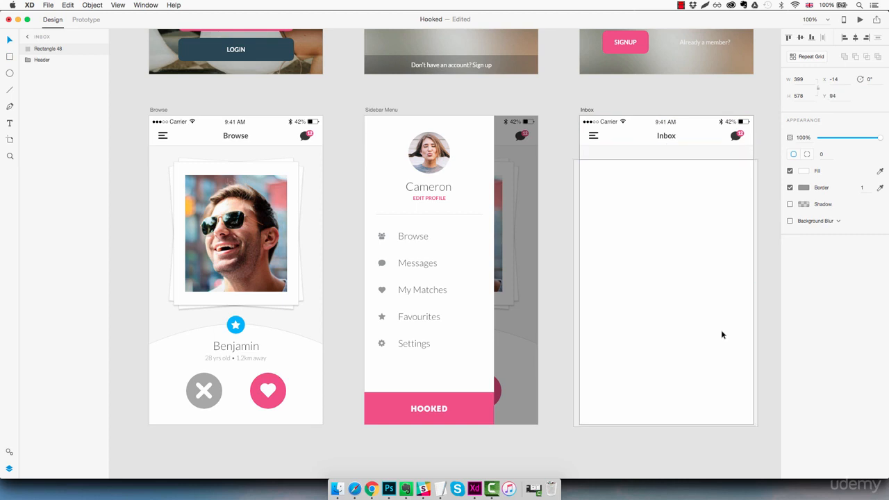
{"action": "key", "text": "shift+Down"}
{"action": "key", "text": "Up"}
{"action": "key", "text": "Up"}
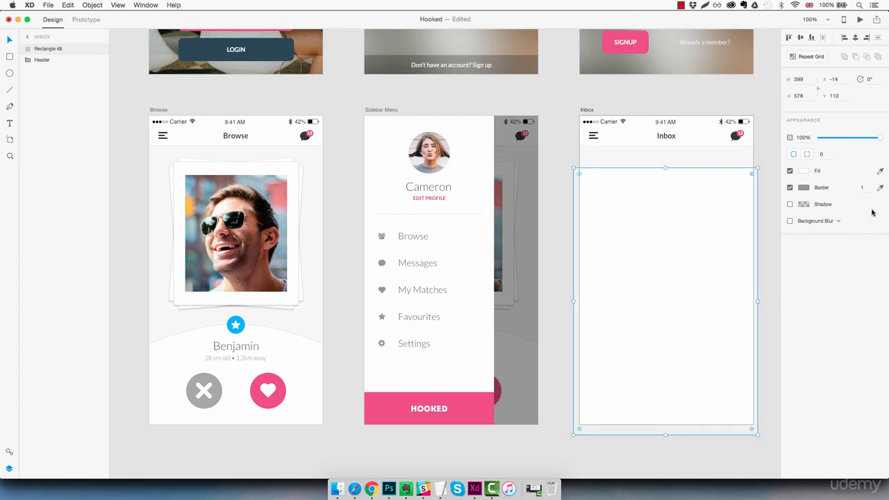
- Match the large rectangle's border to the Sidebar Menu's light grey divider line, and lock the rectangle
{"action": "left_click", "coordinate": [879, 188]}
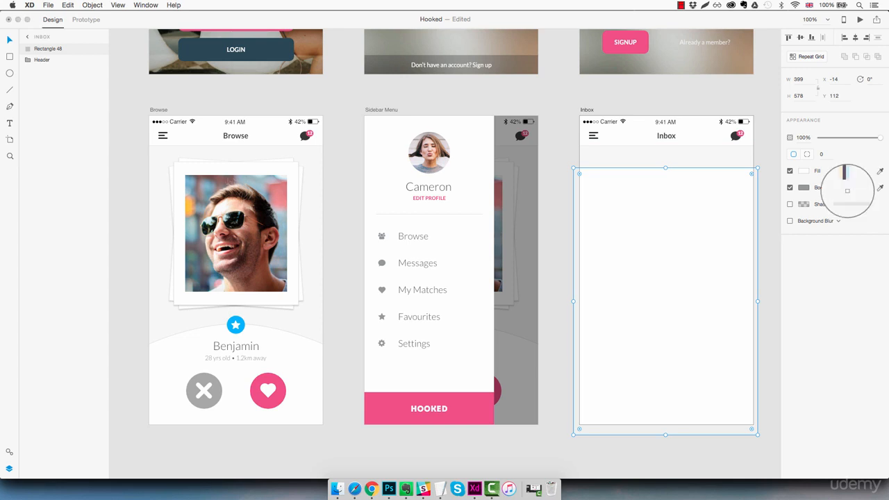
{"action": "left_click", "coordinate": [456, 216]}
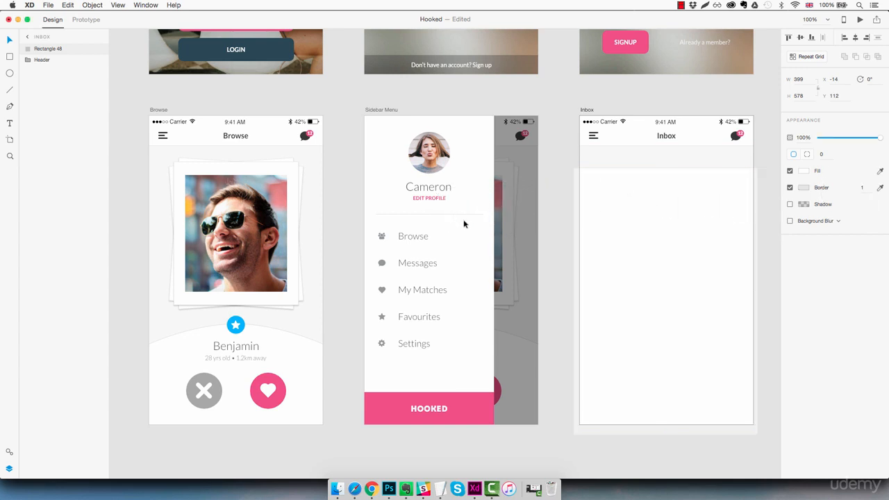
{"action": "left_click", "coordinate": [768, 169]}
{"action": "left_click", "coordinate": [710, 226]}
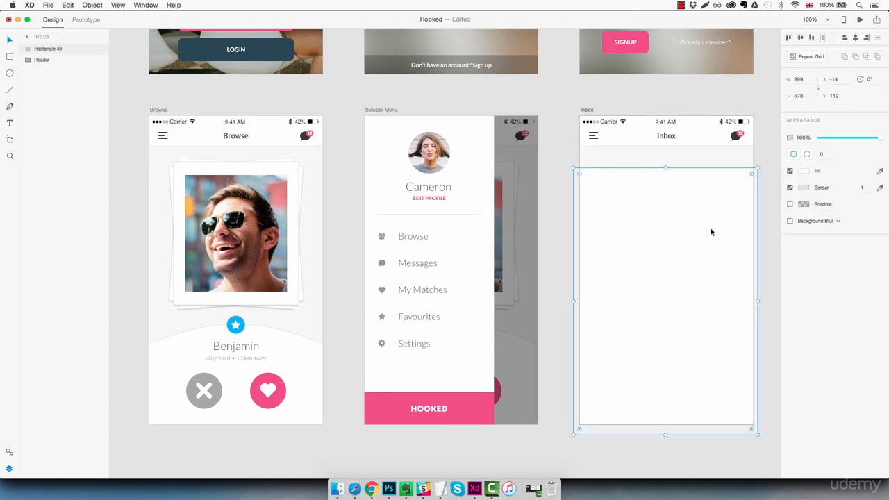
{"action": "key", "text": "super+l"}
{"action": "left_click", "coordinate": [773, 207]}
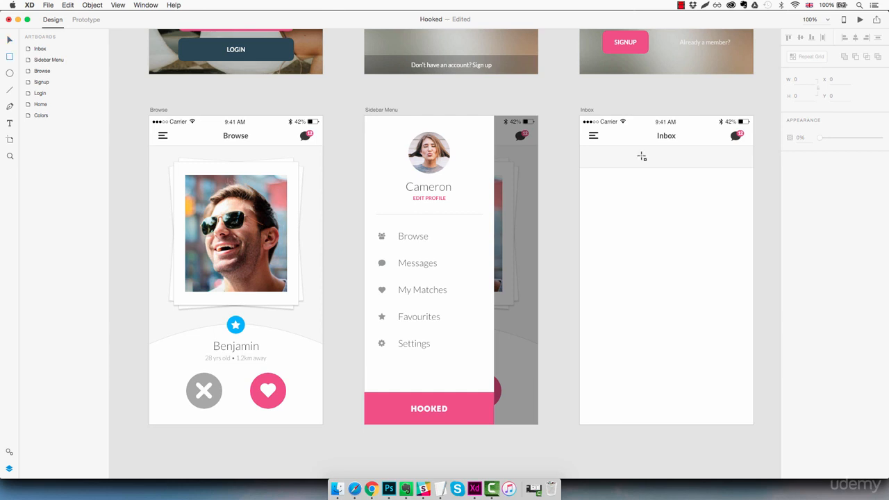
- Draw a search field rectangle in the grey strip below the Inbox header, with corner radius 10 and size 336 by 28
{"action": "left_click_drag", "start_coordinate": [590, 151], "coordinate": [742, 165]}
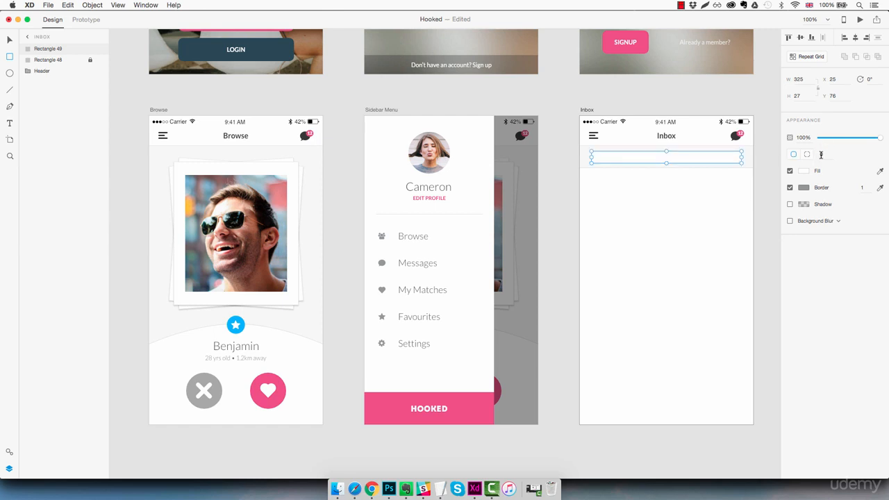
{"action": "left_click", "coordinate": [823, 154]}
{"action": "type", "text": "2"}
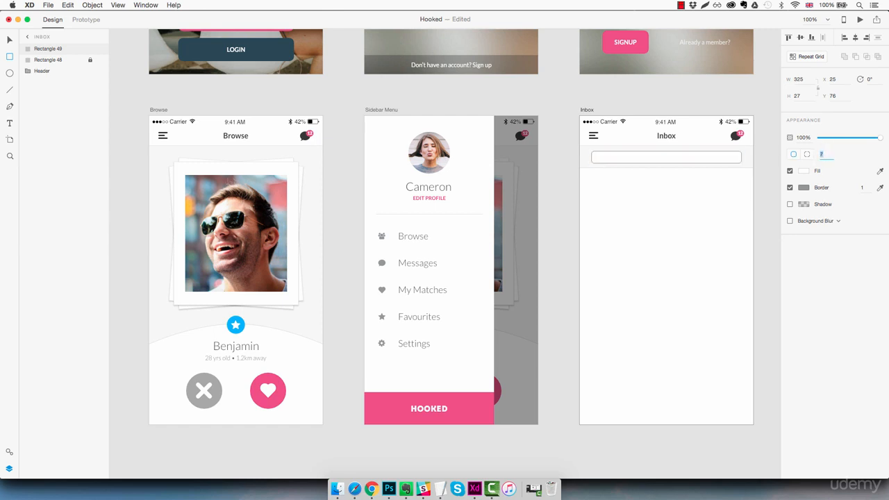
{"action": "key", "text": "Return"}
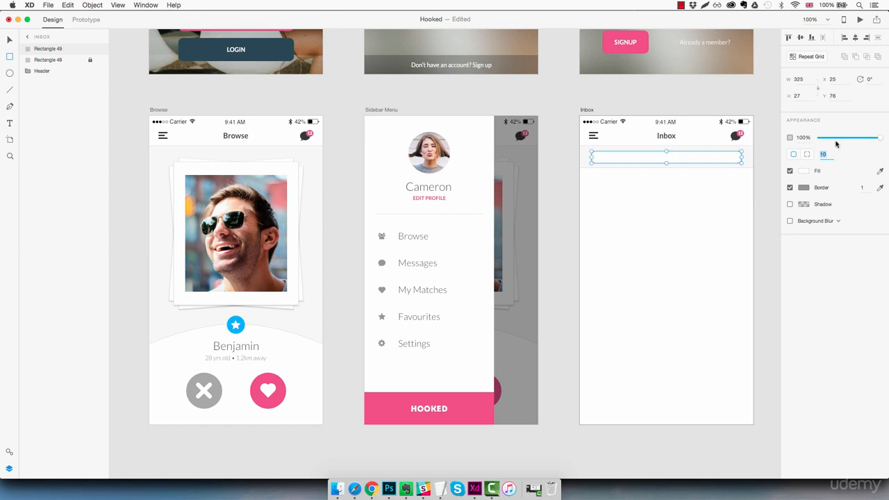
{"action": "left_click", "coordinate": [808, 78]}
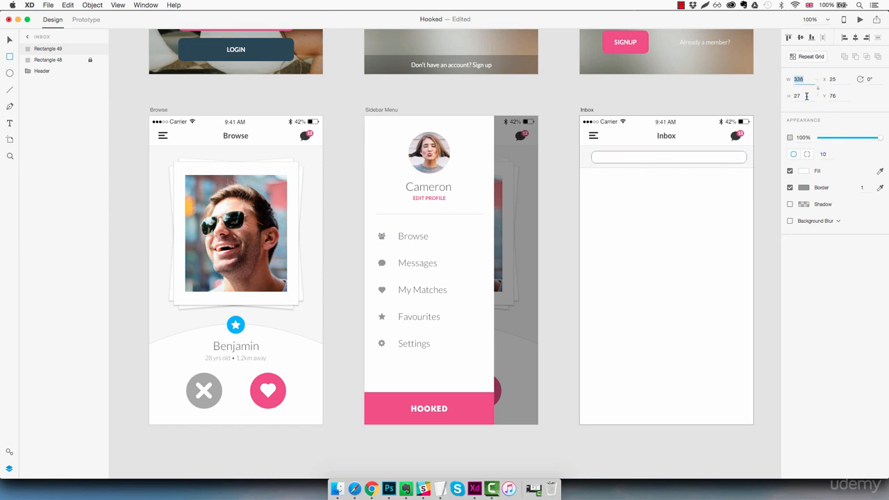
{"action": "left_click", "coordinate": [807, 96]}
{"action": "type", "text": "28"}
{"action": "key", "text": "Return"}
- Move the search field to X 20, Y 75 and match its border to the light grey line below it
{"action": "key", "text": "z"}
{"action": "left_click", "coordinate": [687, 156]}
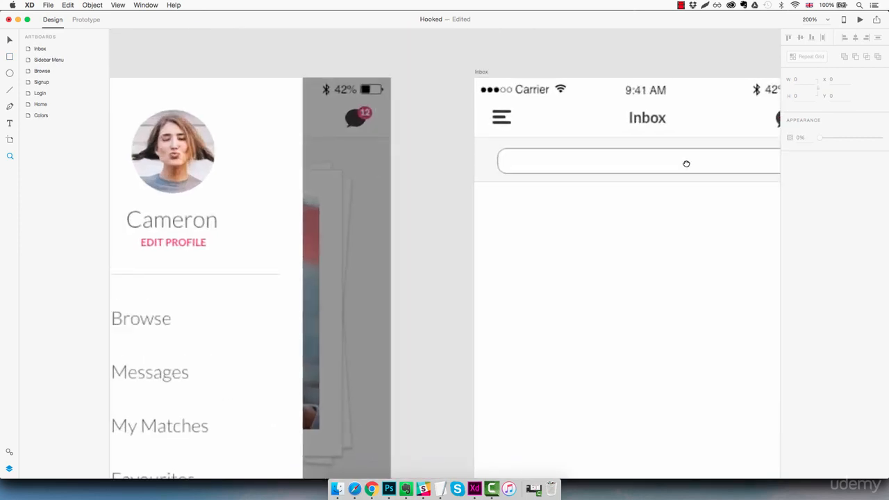
{"action": "key", "text": "v"}
{"action": "left_click", "coordinate": [539, 190]}
{"action": "left_click_drag", "start_coordinate": [537, 191], "coordinate": [538, 197]}
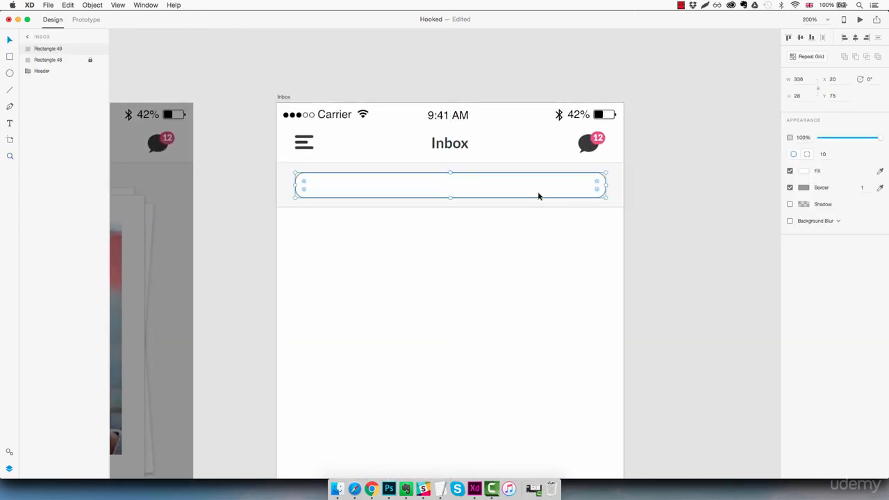
{"action": "left_click", "coordinate": [880, 188]}
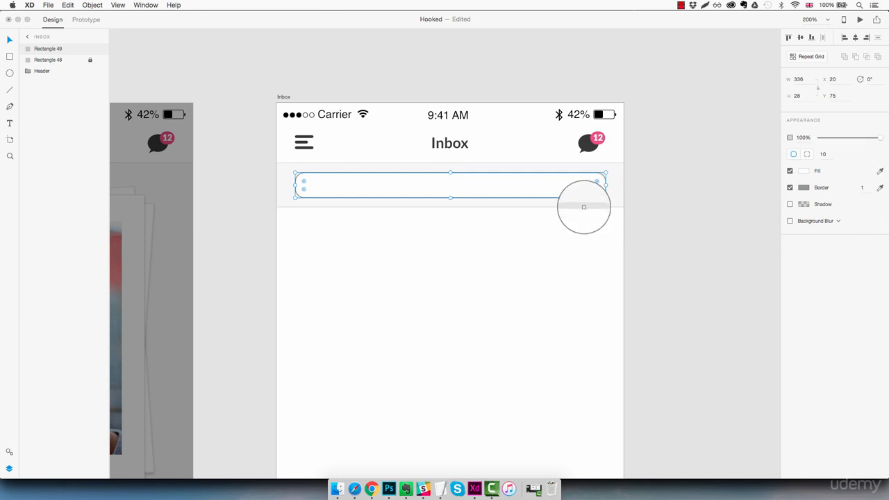
{"action": "left_click", "coordinate": [584, 206]}
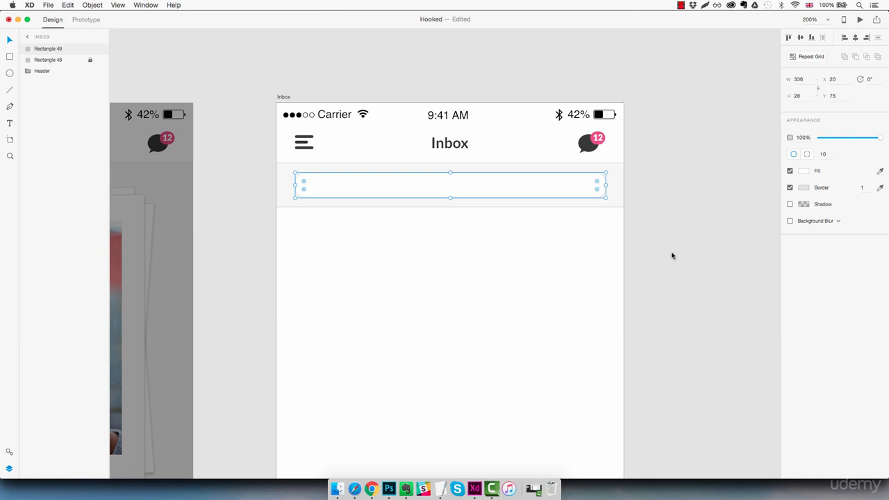
- Add the text "Search messages" in the white area below the search field
{"action": "key", "text": "t"}
{"action": "left_click", "coordinate": [436, 247]}
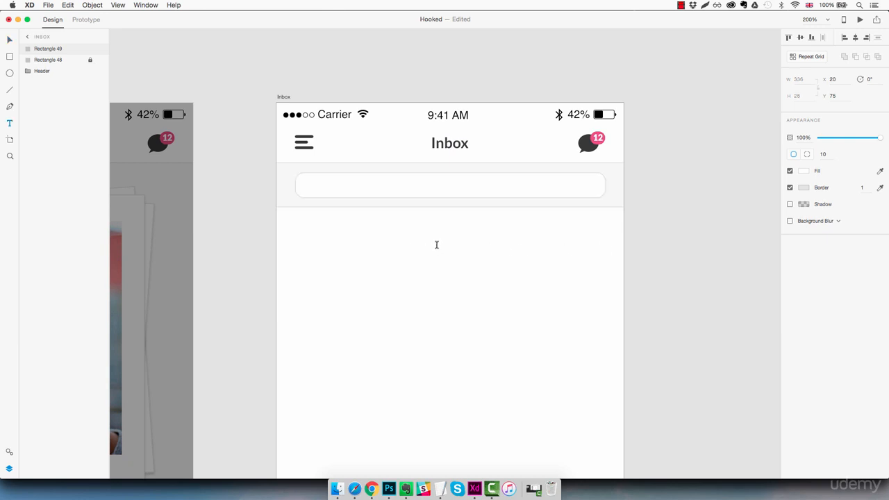
{"action": "type", "text": "Sear"}
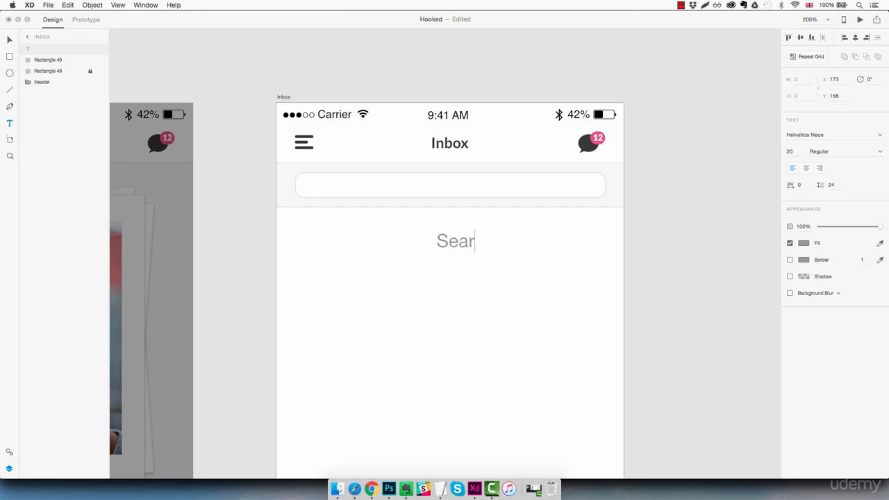
{"action": "type", "text": "ch messages"}
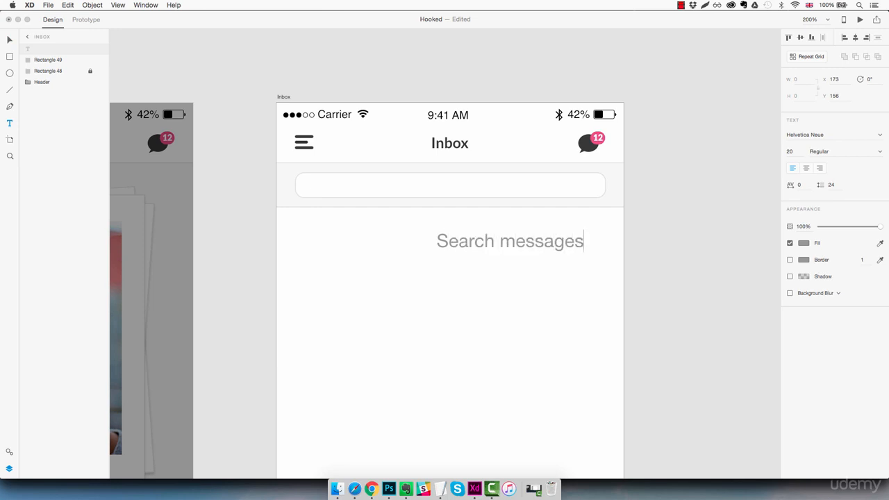
{"action": "key", "text": "Escape"}
- Set the "Search messages" text to the Lato font at size 12
{"action": "left_click", "coordinate": [846, 135]}
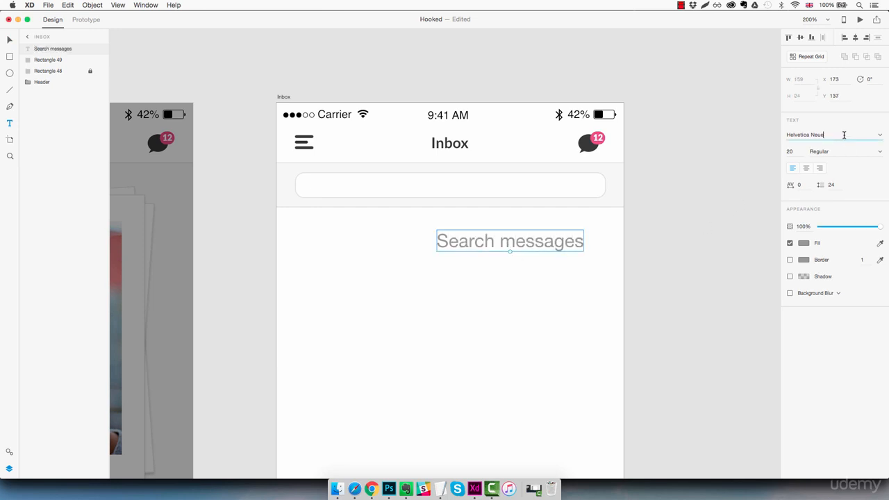
{"action": "type", "text": "Lato"}
{"action": "key", "text": "Return"}
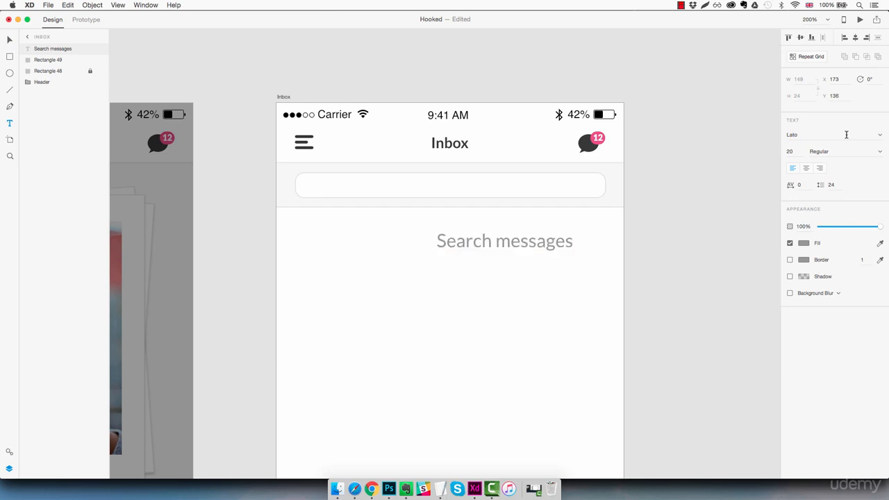
{"action": "left_click", "coordinate": [790, 150]}
{"action": "type", "text": "16"}
{"action": "key", "text": "Return"}
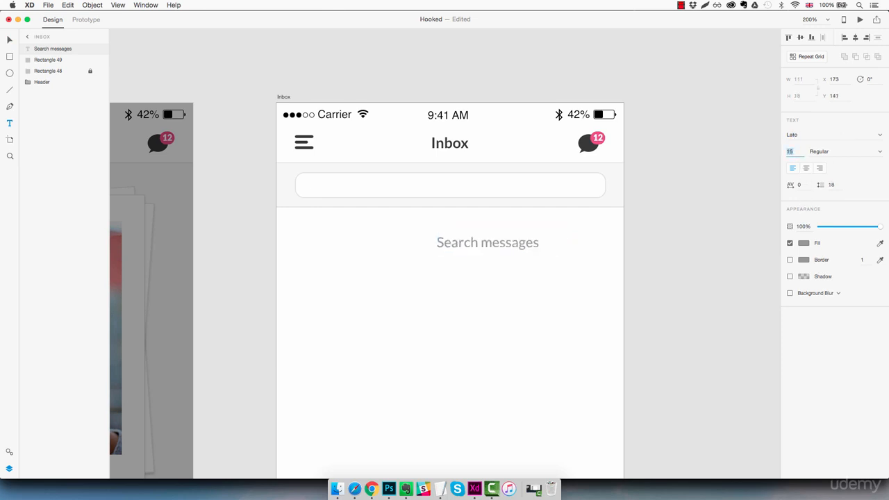
{"action": "type", "text": "13"}
{"action": "key", "text": "Return"}
{"action": "key", "text": "Down"}
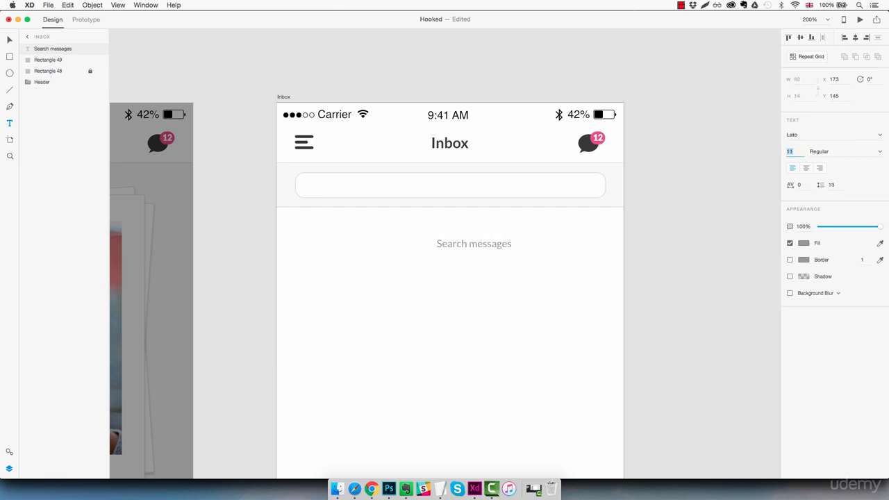
{"action": "key", "text": "Up"}
{"action": "key", "text": "Up"}
{"action": "key", "text": "Down"}
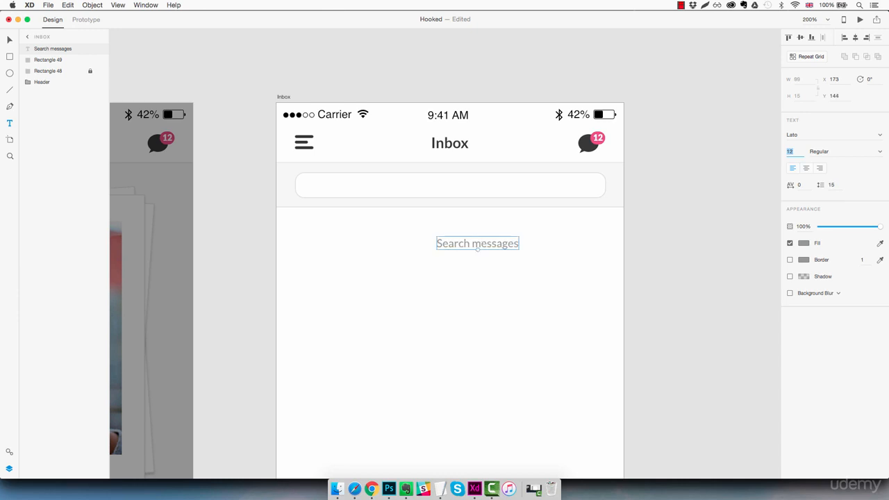
- Fill the "Search messages" text with the saved dark grey swatch and reduce its opacity to 50%
{"action": "left_click", "coordinate": [804, 243]}
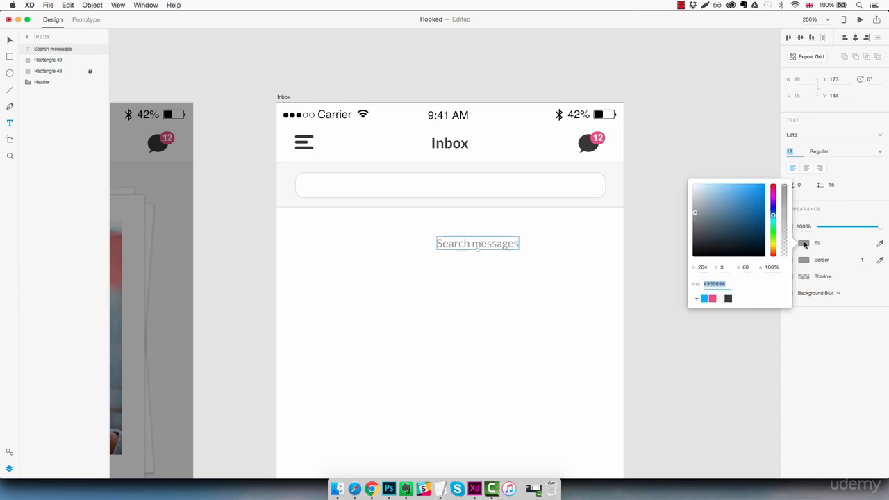
{"action": "left_click", "coordinate": [728, 299]}
{"action": "left_click", "coordinate": [534, 266]}
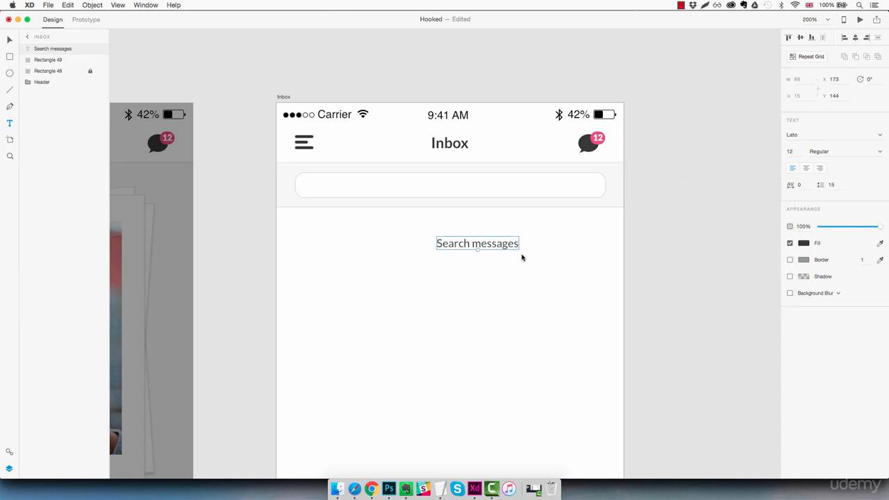
{"action": "left_click_drag", "start_coordinate": [880, 228], "coordinate": [846, 229]}
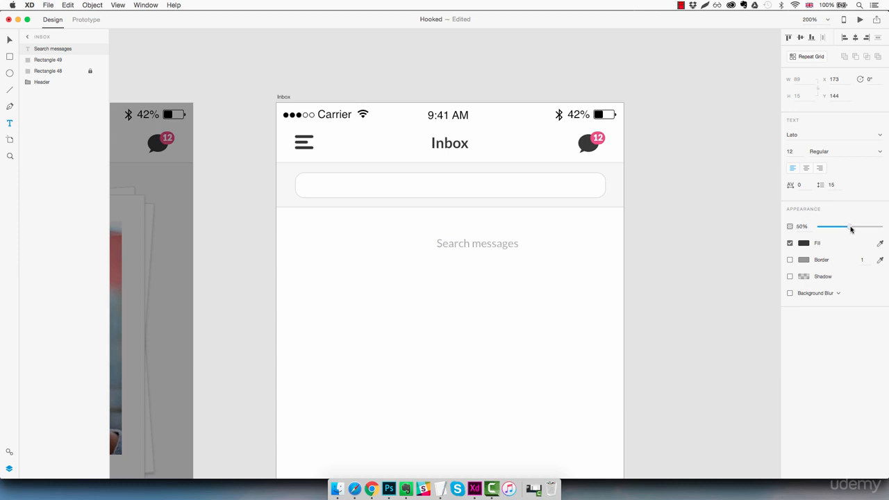
- Move the "Search messages" text into the middle of the search field
{"action": "left_click", "coordinate": [511, 255]}
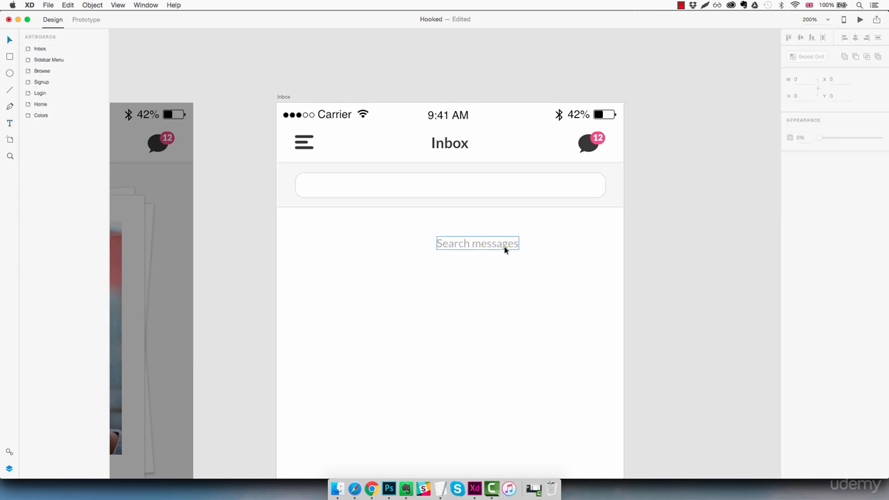
{"action": "left_click_drag", "start_coordinate": [505, 251], "coordinate": [479, 191]}
{"action": "left_click", "coordinate": [500, 241]}
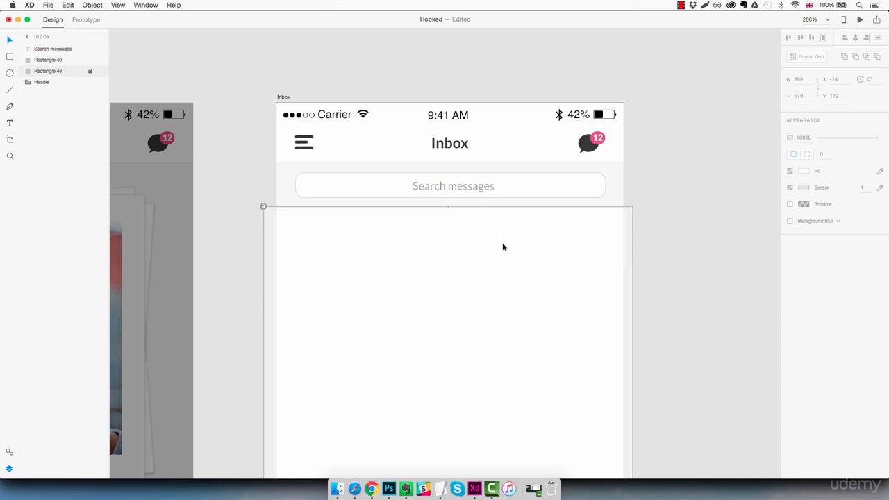
- Copy the fa-search icon from the Font Awesome cheatsheet in Chrome and paste it as text below the search field in XD
{"action": "mouse_move", "coordinate": [377, 491]}
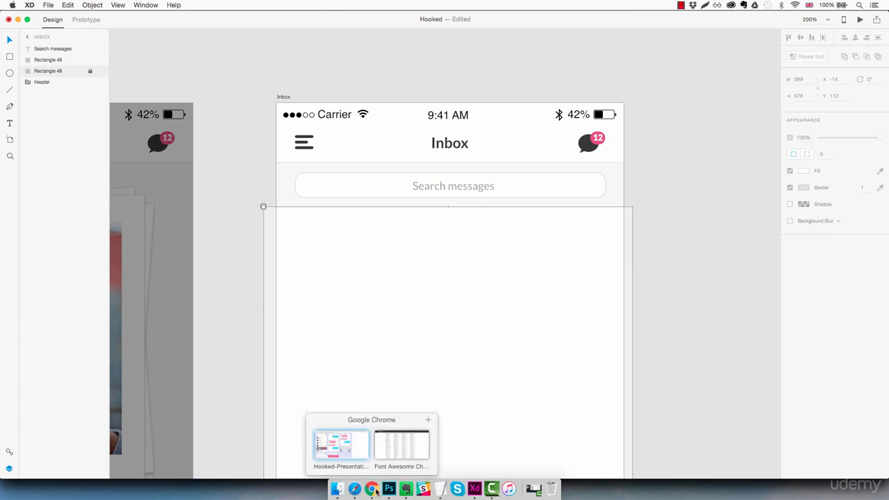
{"action": "left_click", "coordinate": [403, 451]}
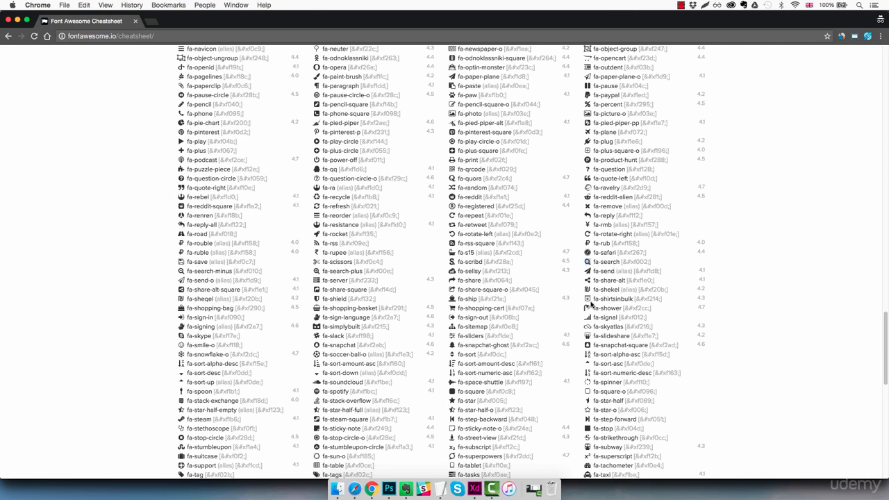
{"action": "left_click", "coordinate": [475, 489]}
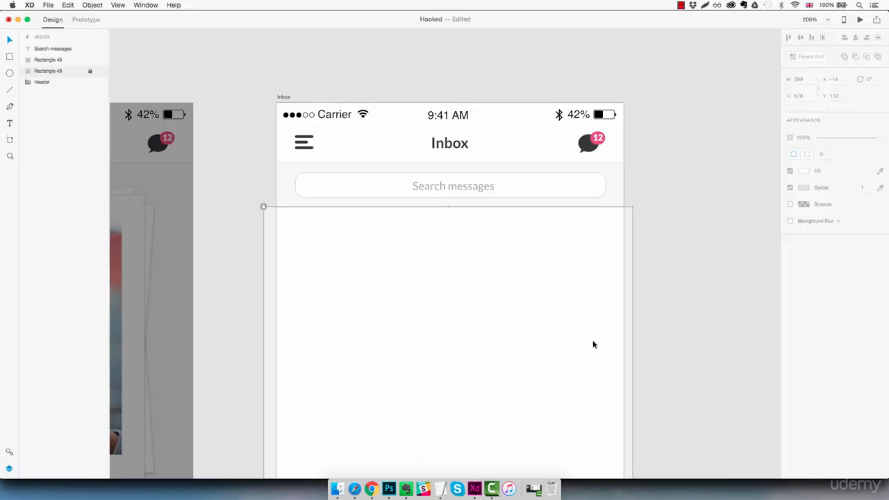
{"action": "left_click", "coordinate": [459, 243]}
{"action": "key", "text": "super+v"}
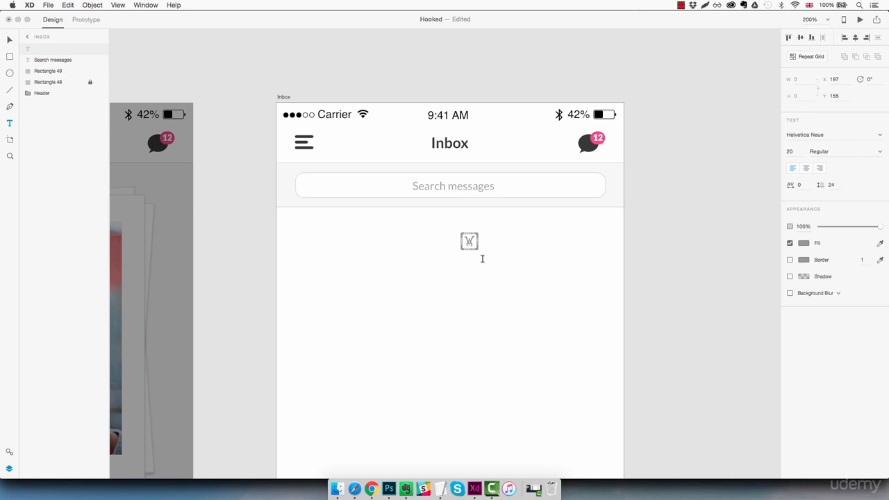
- Set the pasted search glyph's font to FontAwesome
{"action": "key", "text": "super+a"}
{"action": "left_click", "coordinate": [829, 135]}
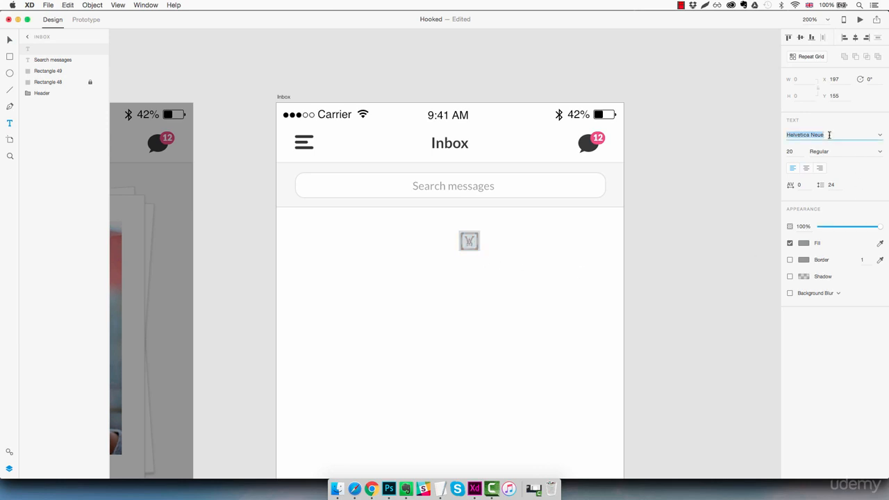
{"action": "type", "text": "FontAwesome"}
{"action": "key", "text": "Return"}
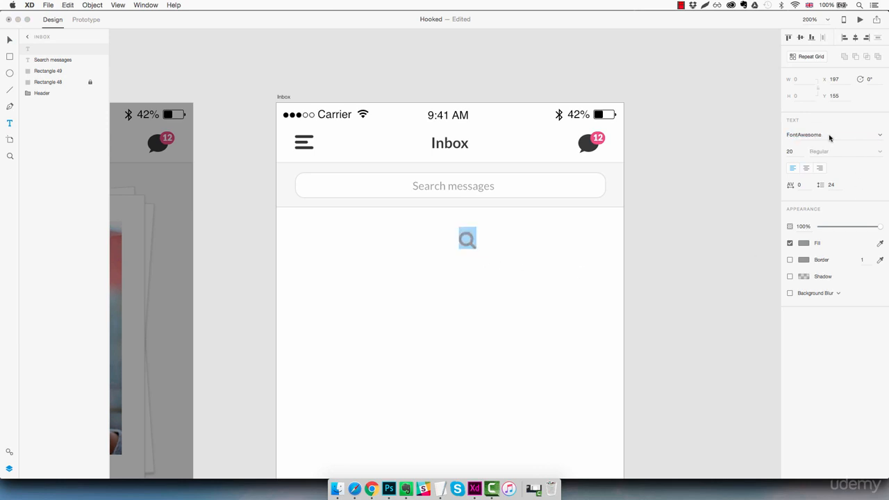
{"action": "key", "text": "Escape"}
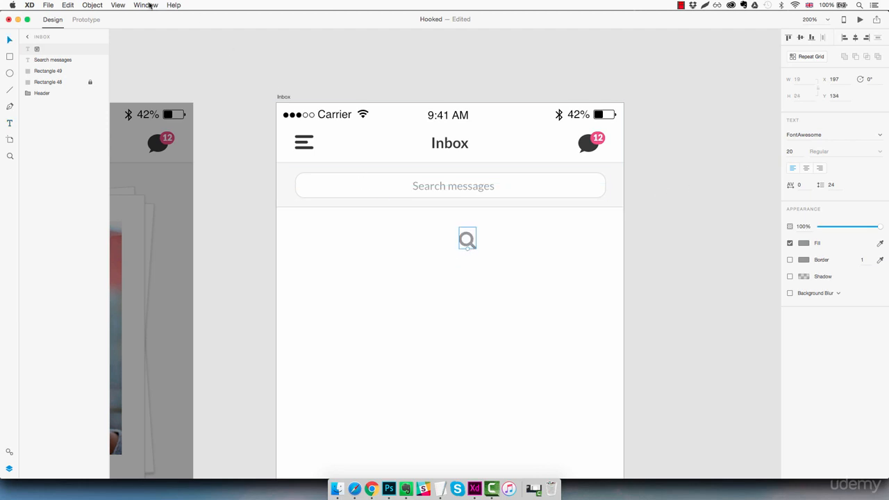
- Convert the magnifying glass glyph to a path
{"action": "left_click", "coordinate": [93, 6]}
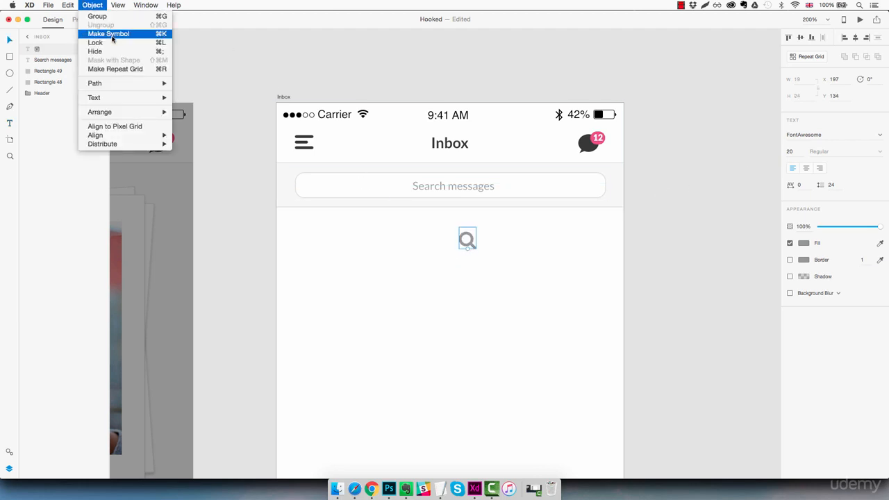
{"action": "mouse_move", "coordinate": [123, 84]}
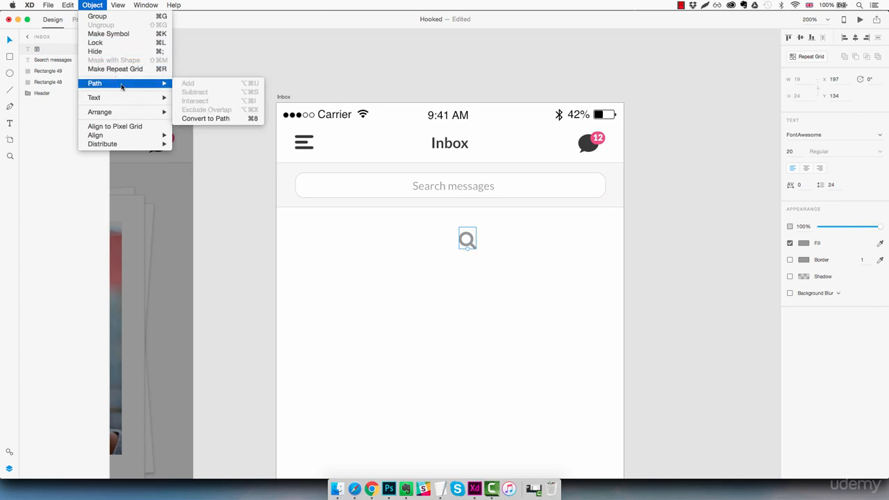
{"action": "key", "text": "super+8"}
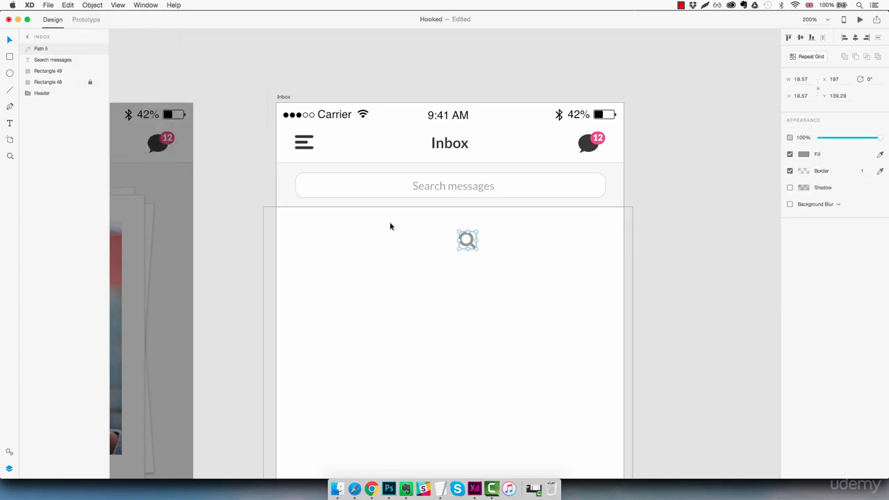
- Shrink the magnifying glass to about 10.21 wide and place it just before the "Search messages" text inside the search field
{"action": "left_click_drag", "start_coordinate": [471, 244], "coordinate": [406, 186]}
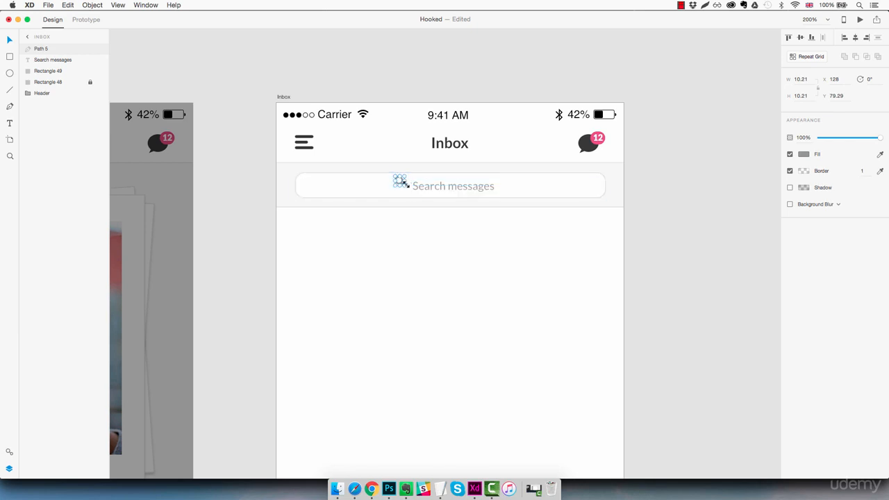
{"action": "key", "text": "Down"}
{"action": "key", "text": "Down"}
{"action": "key", "text": "Down"}
{"action": "key", "text": "Down"}
{"action": "key", "text": "Down"}
{"action": "key", "text": "Right"}
{"action": "key", "text": "Right"}
{"action": "key", "text": "Right"}
{"action": "key", "text": "Right"}
{"action": "key", "text": "Left"}
- Fill the magnifying glass with the saved dark grey swatch, turn off its border and reduce its opacity to 50%
{"action": "left_click", "coordinate": [805, 154]}
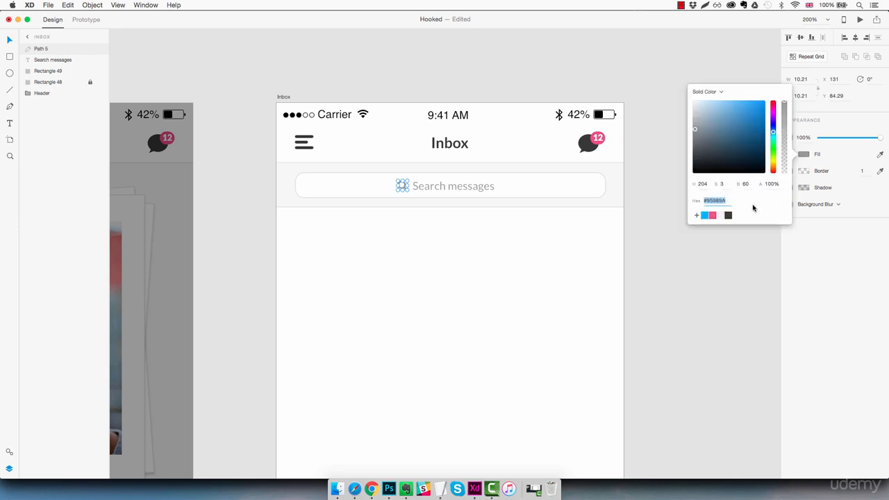
{"action": "left_click", "coordinate": [729, 216]}
{"action": "left_click", "coordinate": [826, 238]}
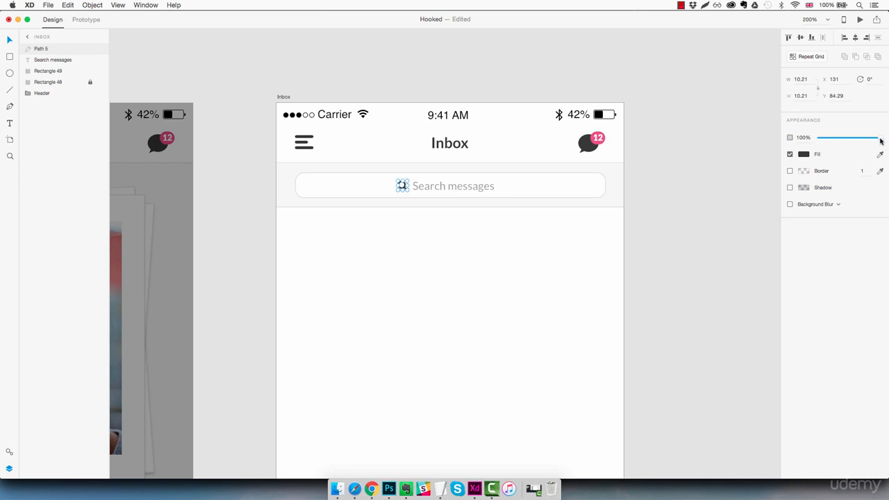
{"action": "left_click_drag", "start_coordinate": [881, 139], "coordinate": [852, 139]}
- Group the magnifying glass with the "Search messages" text and centre the group in the search field
{"action": "left_click", "coordinate": [515, 186]}
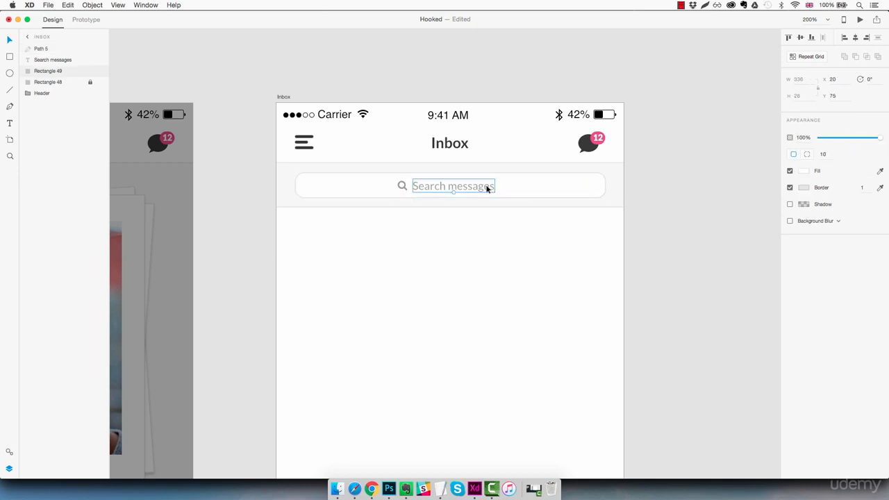
{"action": "left_click", "coordinate": [403, 187]}
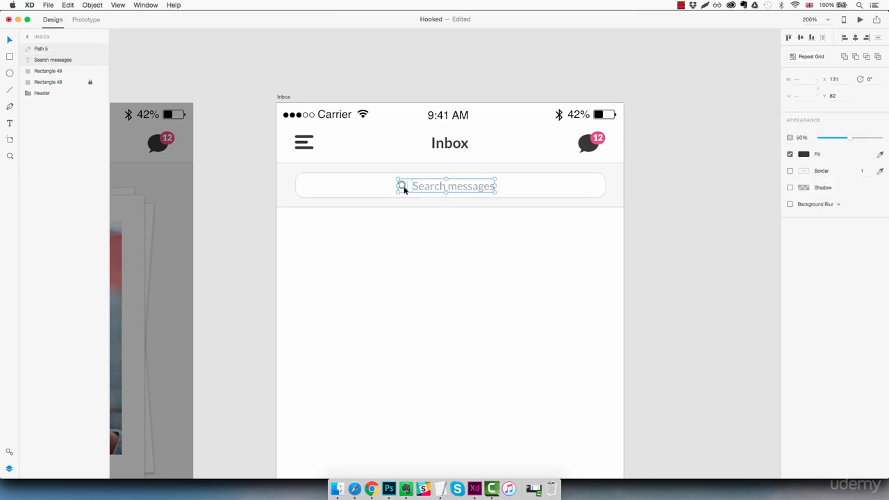
{"action": "key", "text": "super+g"}
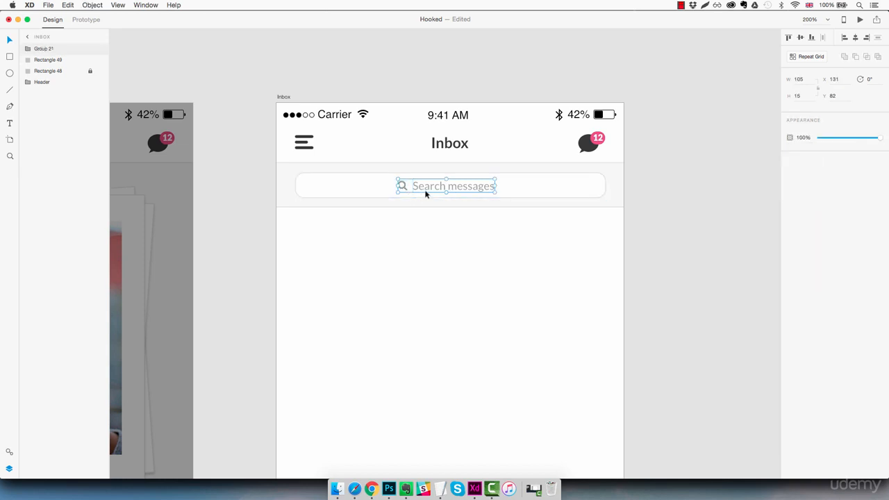
{"action": "left_click_drag", "start_coordinate": [430, 187], "coordinate": [434, 192]}
{"action": "left_click", "coordinate": [508, 241]}
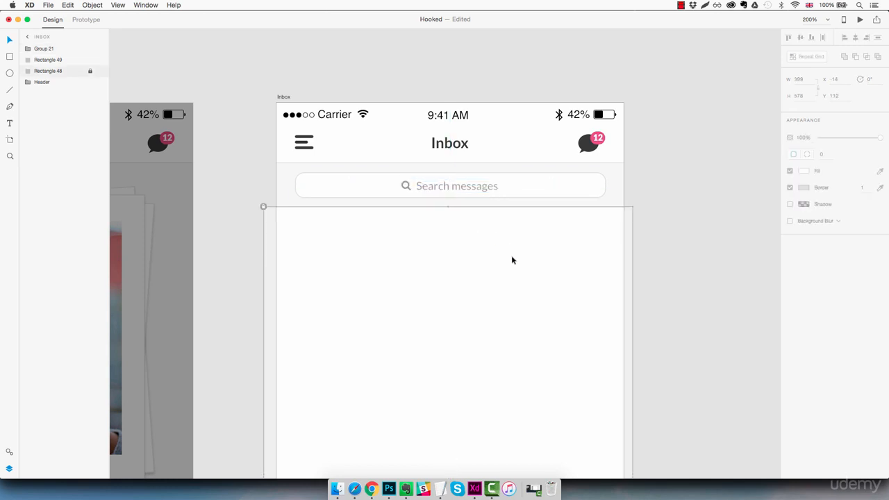
{"action": "left_click", "coordinate": [743, 283]}
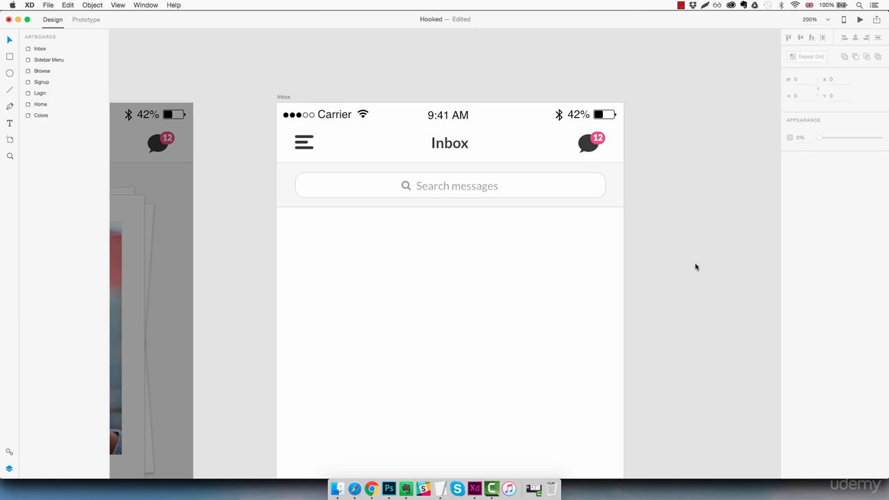
- Draw a borderless 60 by 60 circle in the white area below the search field and fill it with dark grey #383838
{"action": "left_click", "coordinate": [10, 73]}
{"action": "left_click_drag", "start_coordinate": [308, 237], "coordinate": [363, 292]}
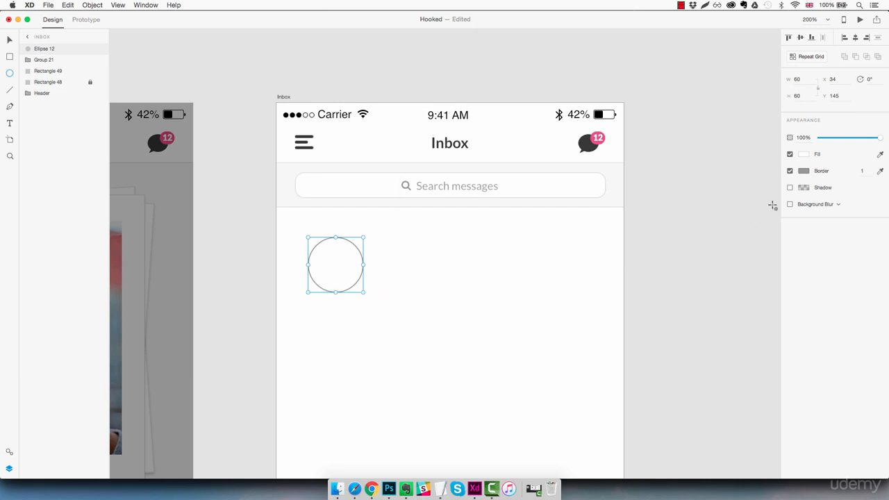
{"action": "left_click", "coordinate": [790, 171]}
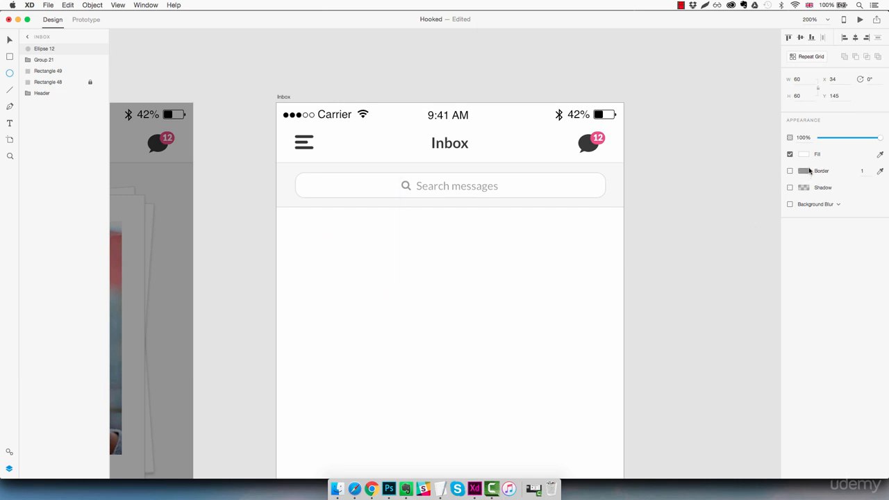
{"action": "left_click", "coordinate": [806, 154]}
{"action": "left_click_drag", "start_coordinate": [748, 152], "coordinate": [675, 159]}
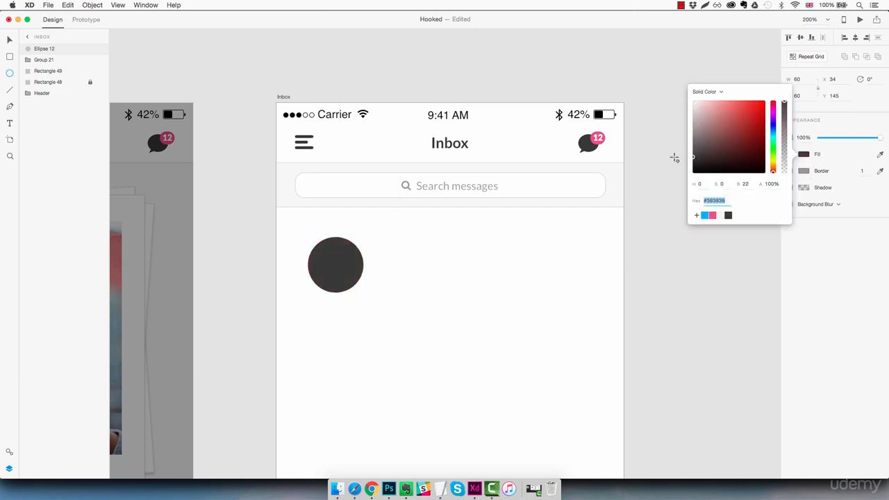
{"action": "left_click", "coordinate": [643, 275]}
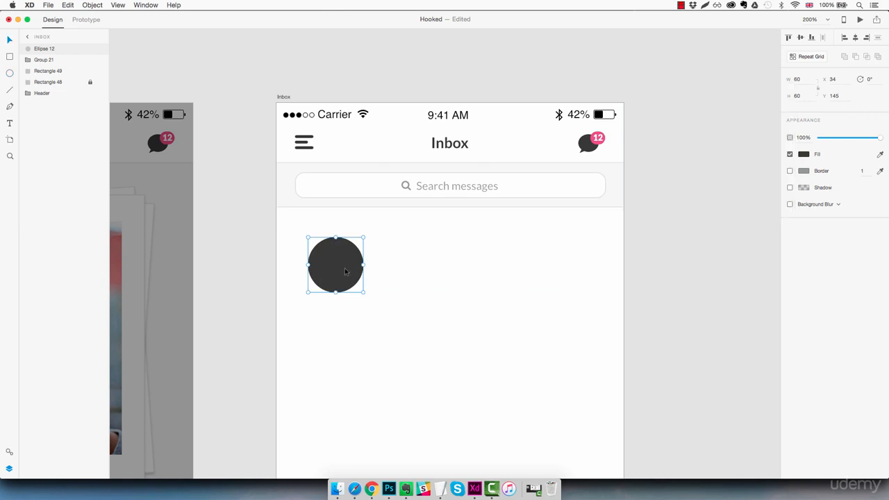
- Move the dark circle to X 20, Y 132, 20 px in from the white area's top and the artboard's left edge
{"action": "left_click_drag", "start_coordinate": [346, 271], "coordinate": [313, 239]}
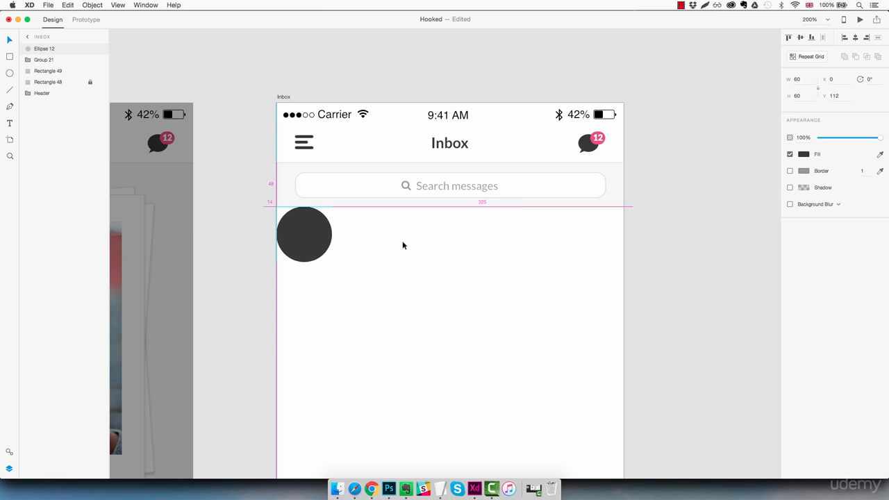
{"action": "key", "text": "shift+Down"}
{"action": "key", "text": "shift+Down"}
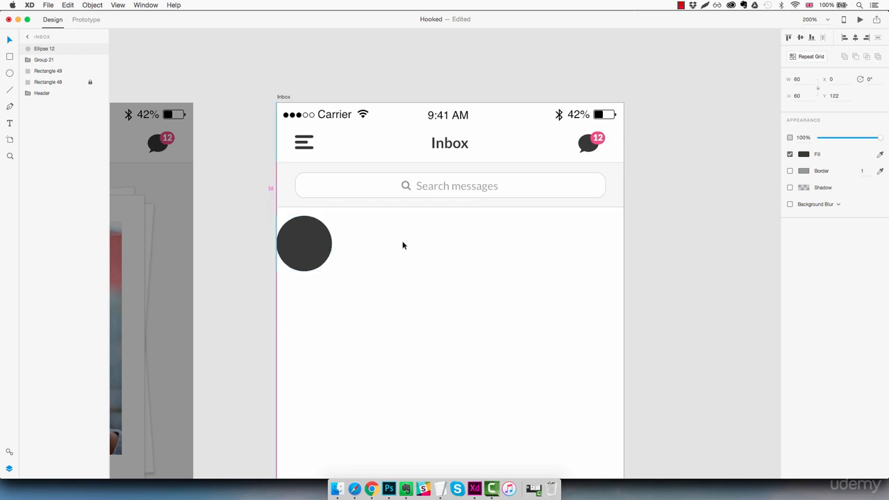
{"action": "key", "text": "shift+Right"}
{"action": "key", "text": "shift+Right"}
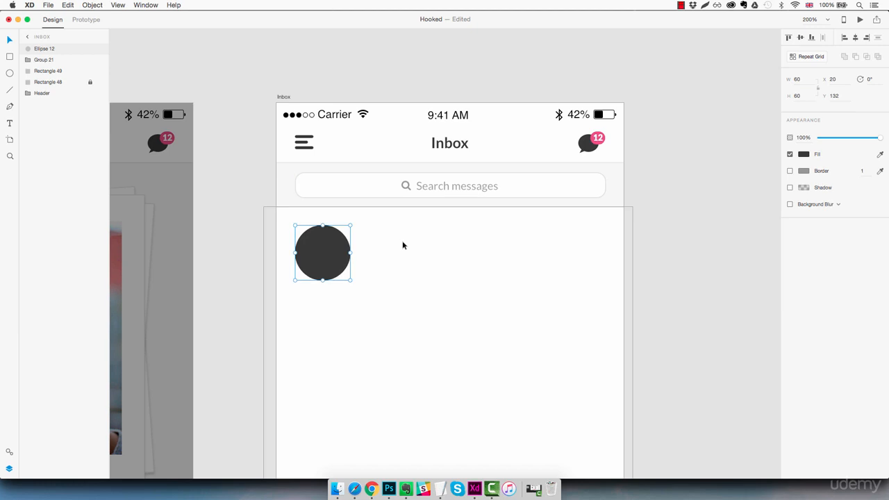
{"action": "key", "text": "Escape"}
- Add the text "Username" to the right of the dark circle
{"action": "key", "text": "t"}
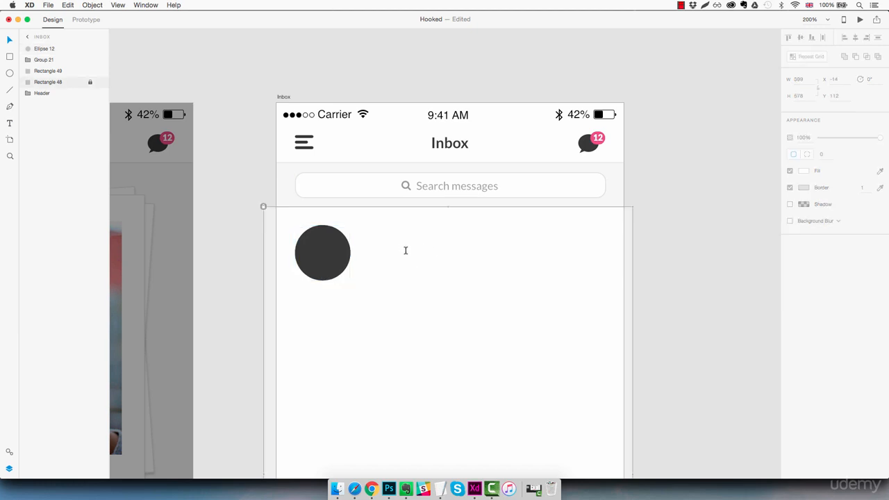
{"action": "left_click", "coordinate": [388, 249]}
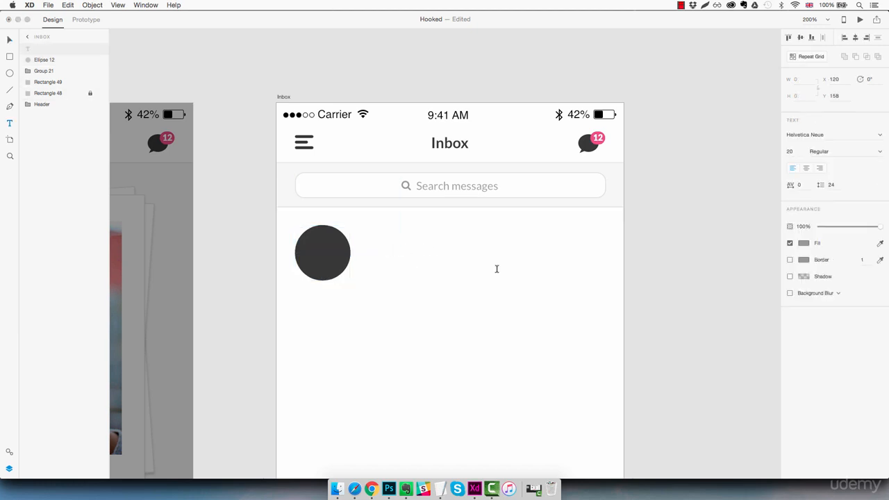
{"action": "type", "text": "Userna"}
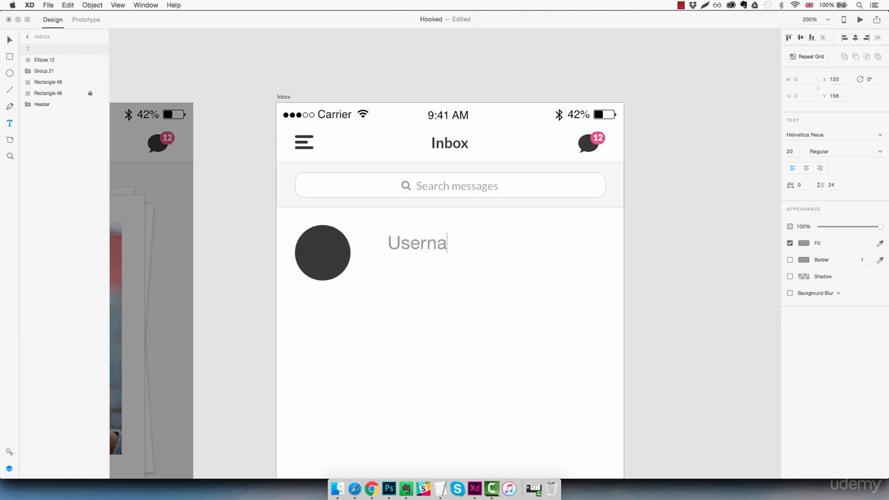
{"action": "type", "text": "me"}
{"action": "key", "text": "Escape"}
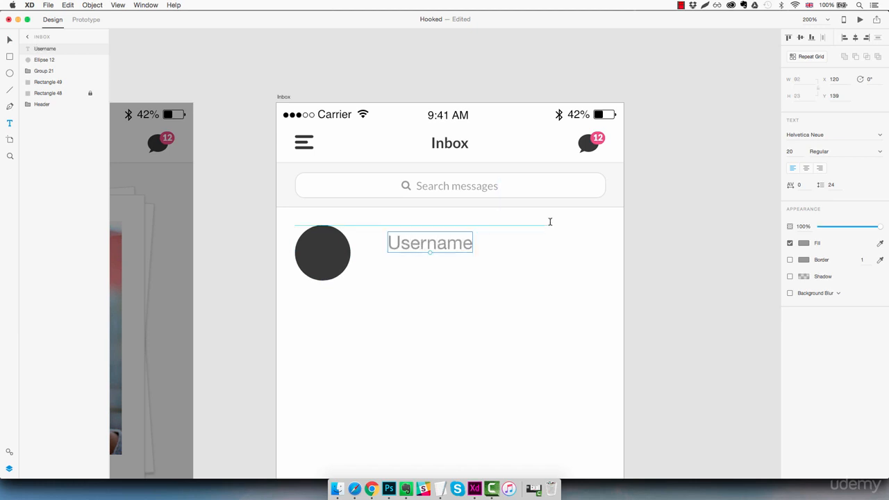
- Set the "Username" text to the Lato font and fill it with the saved dark grey swatch
{"action": "type", "text": "Lato"}
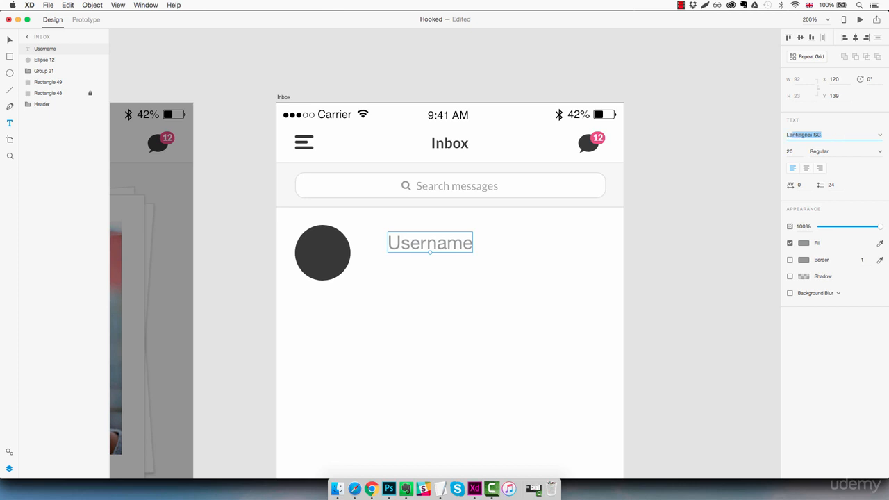
{"action": "key", "text": "Return"}
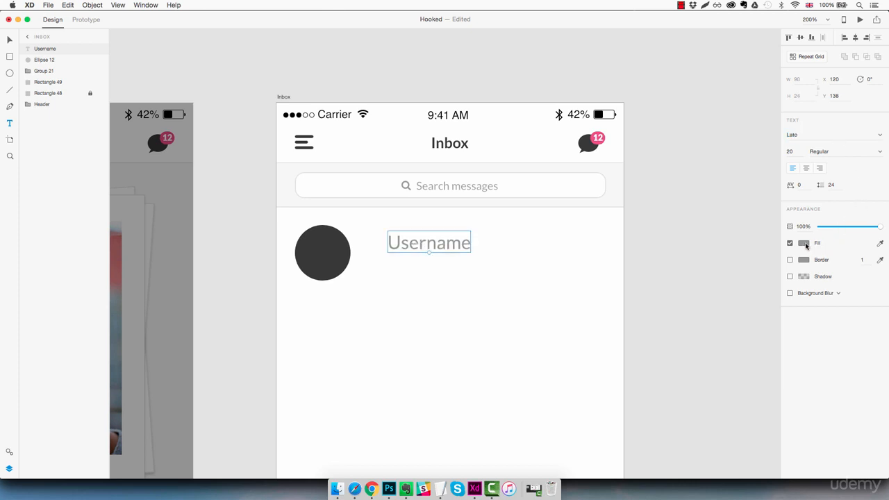
{"action": "left_click", "coordinate": [803, 243]}
{"action": "left_click", "coordinate": [728, 298]}
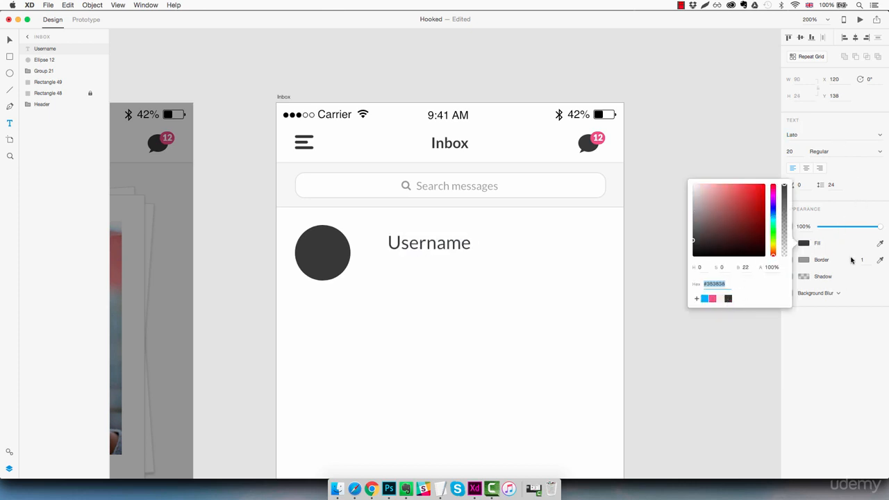
- Set the "Username" text to size 16 and bold weight
{"action": "left_click", "coordinate": [802, 151]}
{"action": "key", "text": "Down"}
{"action": "key", "text": "Down"}
{"action": "key", "text": "Down"}
{"action": "key", "text": "Down"}
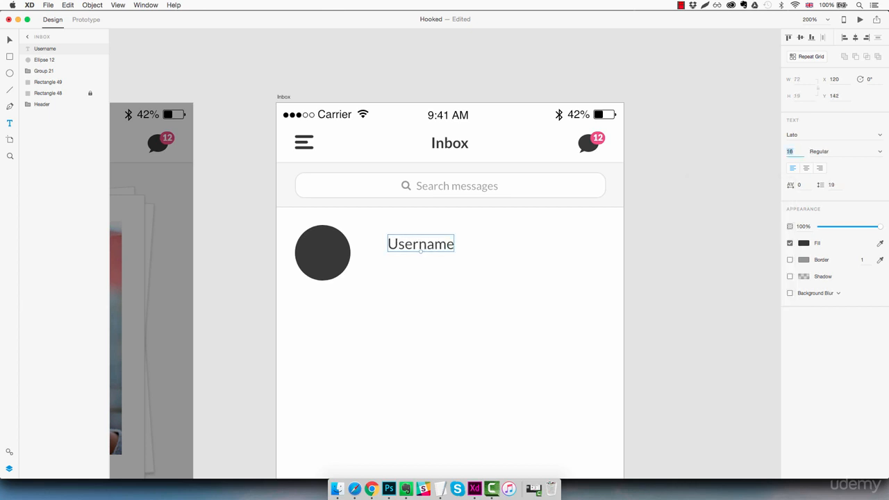
{"action": "left_click", "coordinate": [881, 153]}
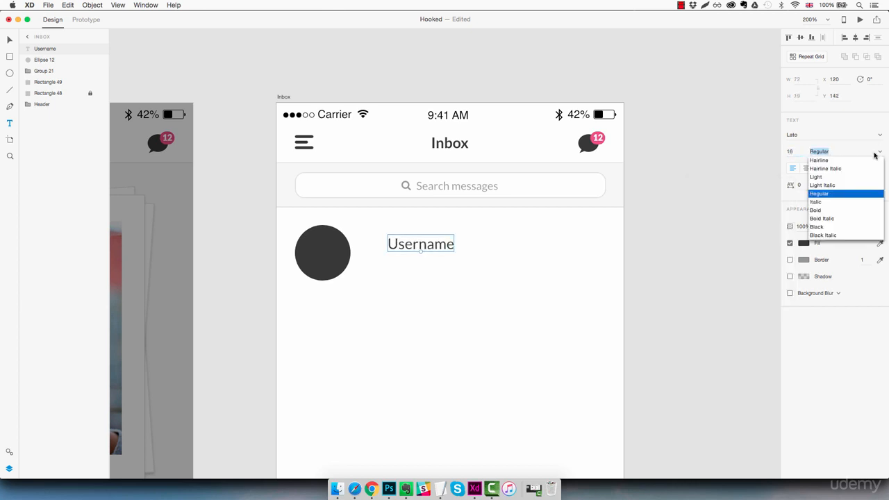
{"action": "left_click", "coordinate": [832, 213]}
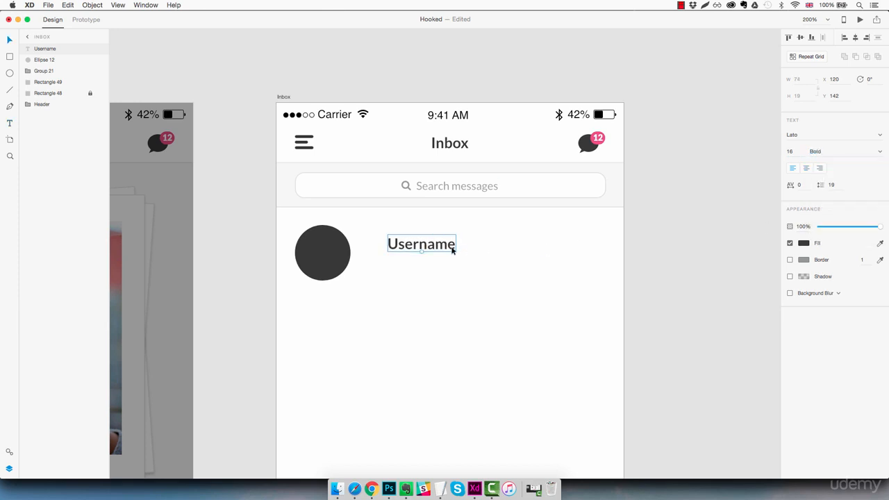
- Move the "Username" text to X 105 and place a copy directly beneath it, set to size 14
{"action": "left_click_drag", "start_coordinate": [452, 249], "coordinate": [423, 268]}
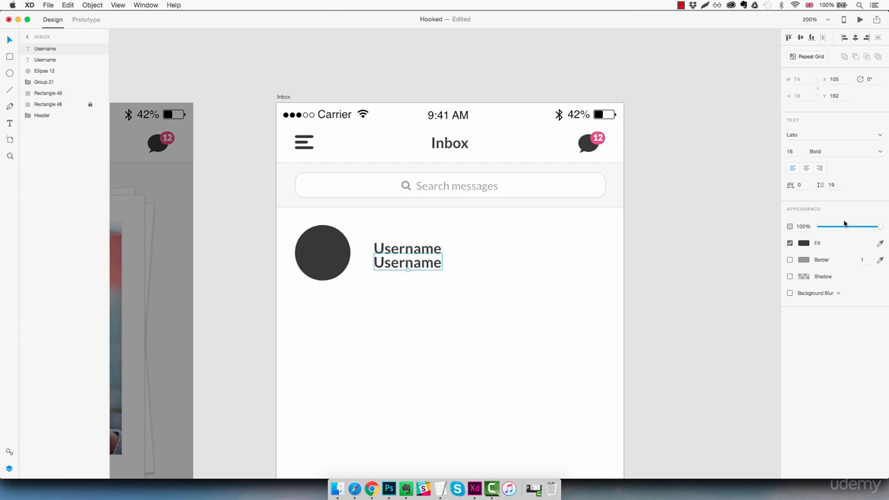
{"action": "left_click", "coordinate": [790, 151]}
{"action": "type", "text": "14"}
{"action": "key", "text": "Return"}
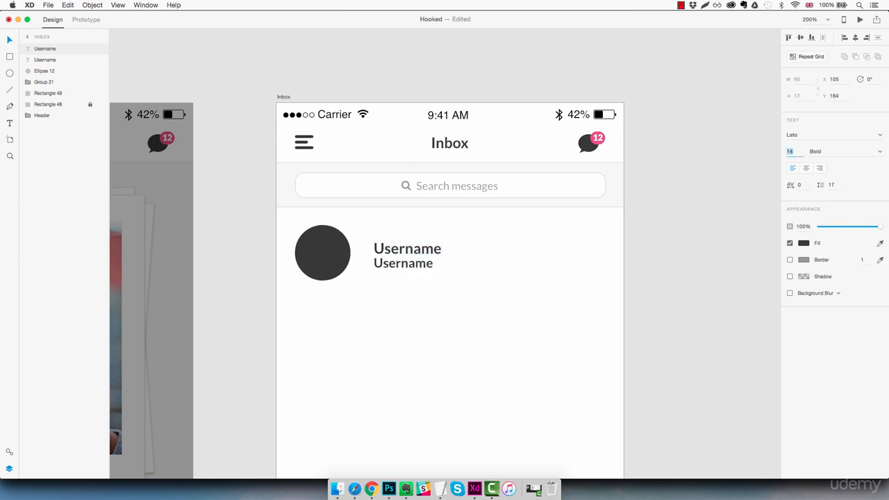
- Set the lower "Username" copy to Regular weight and 70% opacity
{"action": "left_click", "coordinate": [879, 152]}
{"action": "left_click", "coordinate": [825, 193]}
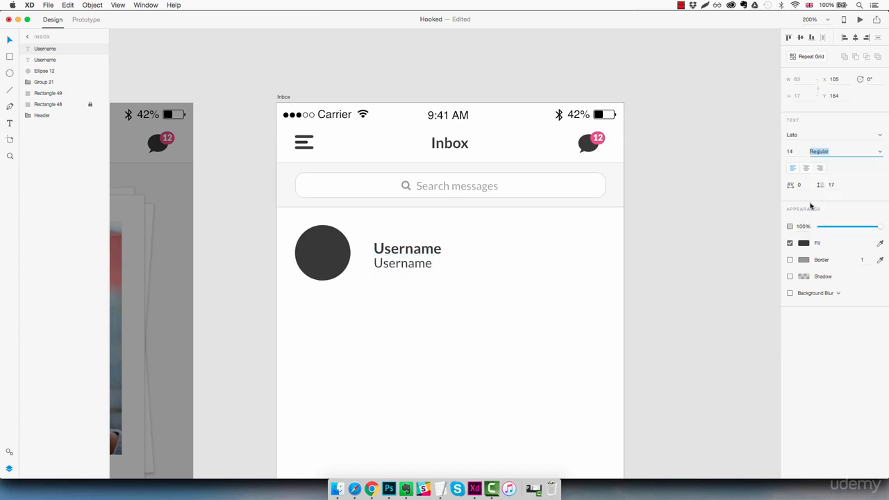
{"action": "left_click_drag", "start_coordinate": [879, 230], "coordinate": [862, 230]}
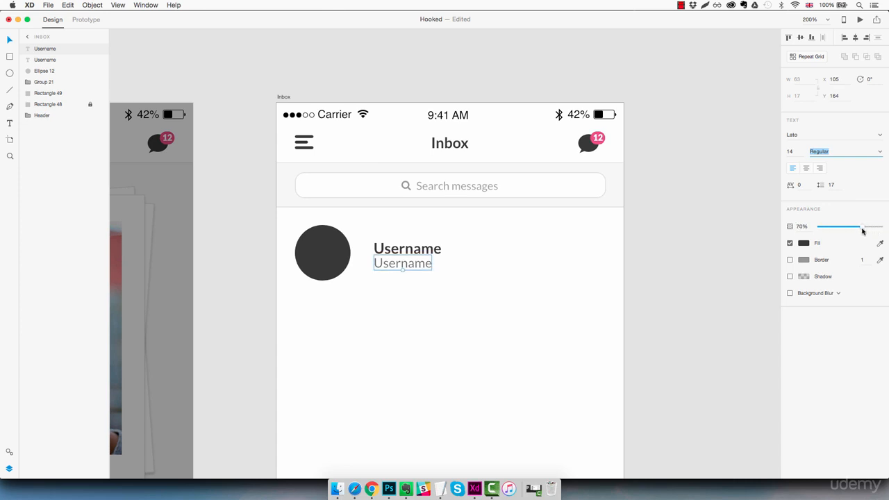
- Change the lower text's wording to "This is a little part of the message"
{"action": "double_click", "coordinate": [422, 267]}
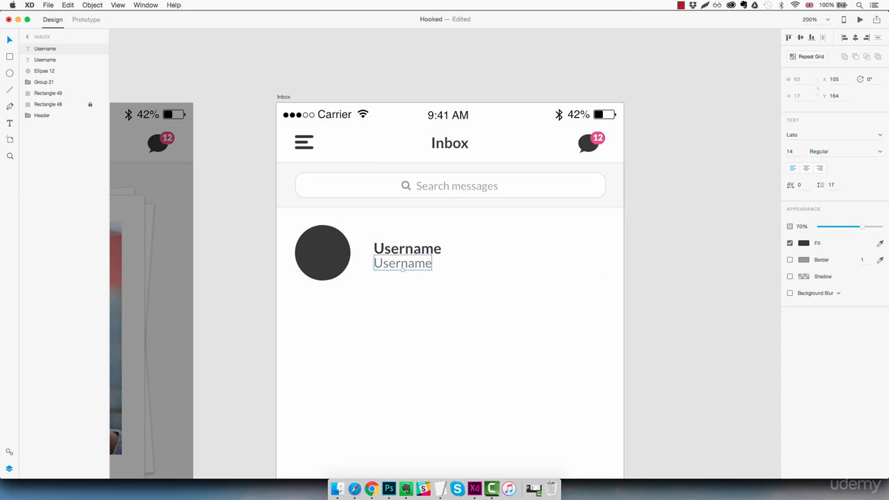
{"action": "double_click", "coordinate": [407, 267]}
{"action": "type", "text": "This"}
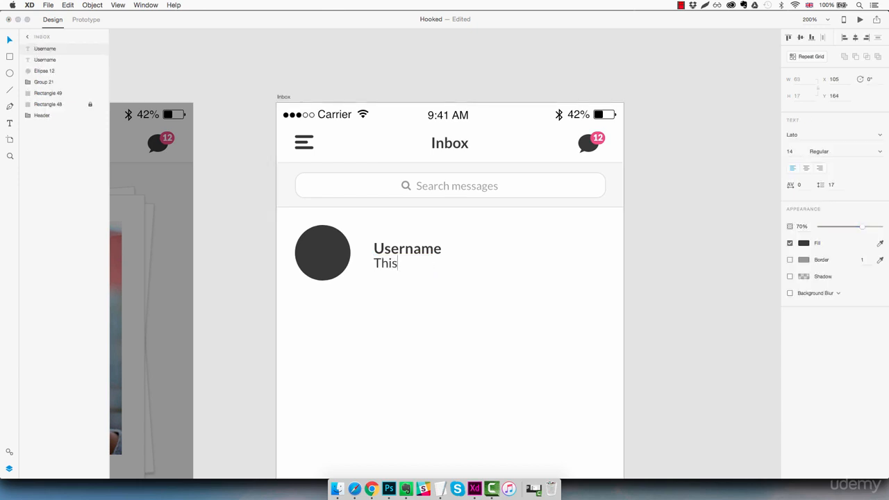
{"action": "type", "text": " is a little par"}
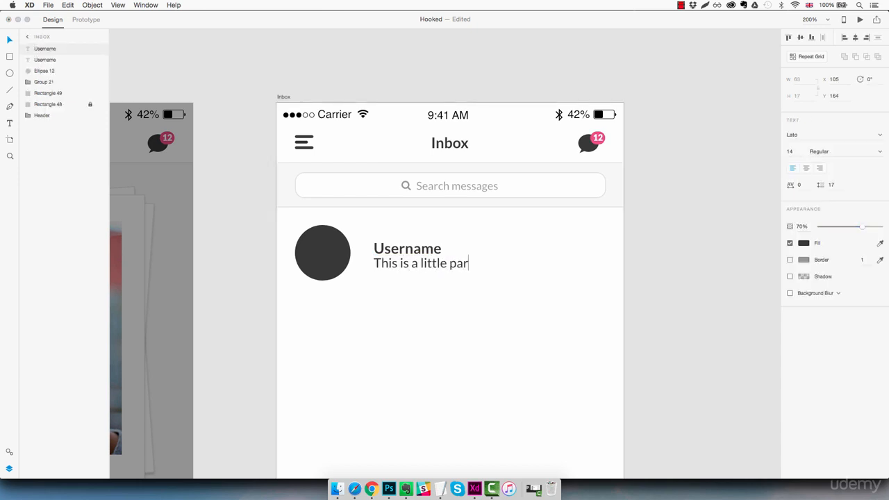
{"action": "type", "text": "t of the message"}
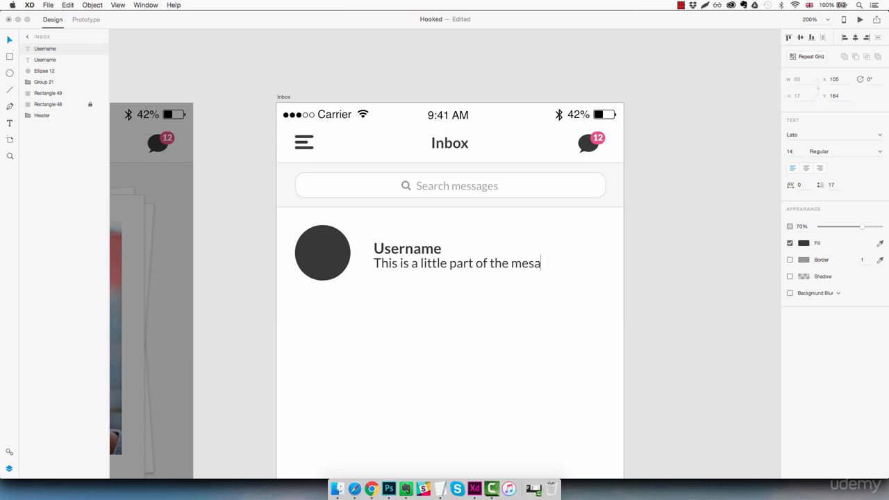
{"action": "key", "text": "Escape"}
{"action": "key", "text": "Escape"}
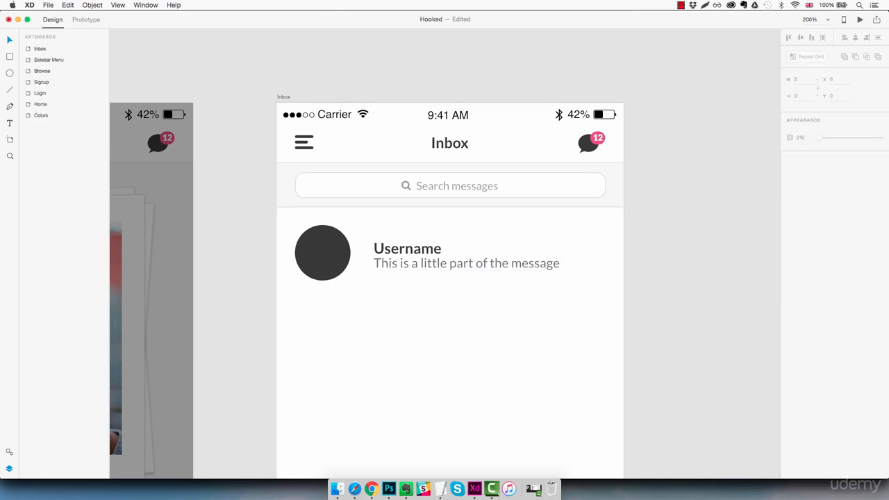
- Nudge the message preview text down to Y 168, leaving a small gap below "Username"
{"action": "left_click", "coordinate": [467, 264]}
{"action": "key", "text": "Down"}
{"action": "key", "text": "Down"}
{"action": "key", "text": "Down"}
{"action": "key", "text": "Down"}
{"action": "key", "text": "Down"}
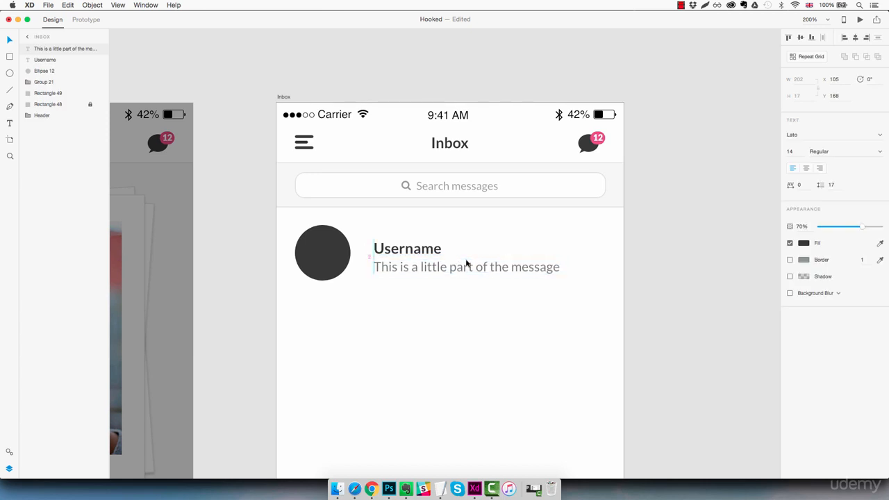
- Move the "Username" and message preview texts together to X 100, Y 143, vertically centred on the dark circle
{"action": "left_click", "coordinate": [423, 254], "text": "shift"}
{"action": "key", "text": "Up"}
{"action": "key", "text": "Up"}
{"action": "key", "text": "Up"}
{"action": "key", "text": "Up"}
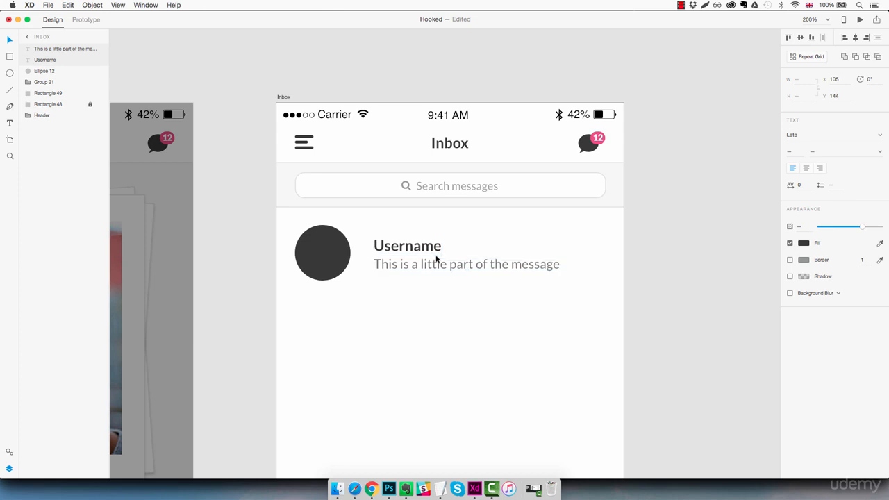
{"action": "key", "text": "shift+Left"}
{"action": "key", "text": "shift+Left"}
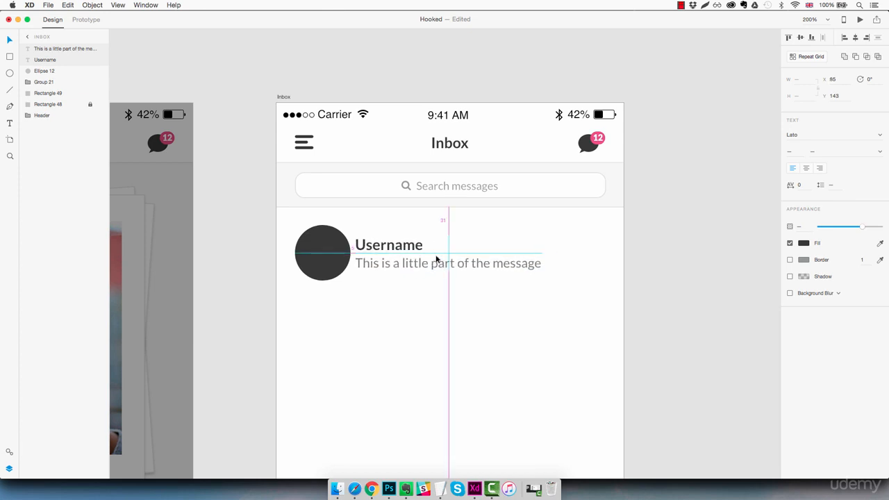
{"action": "key", "text": "Left"}
{"action": "key", "text": "Left"}
{"action": "key", "text": "Left"}
{"action": "key", "text": "Left"}
{"action": "key", "text": "Left"}
{"action": "key", "text": "shift+Right"}
{"action": "key", "text": "shift+Right"}
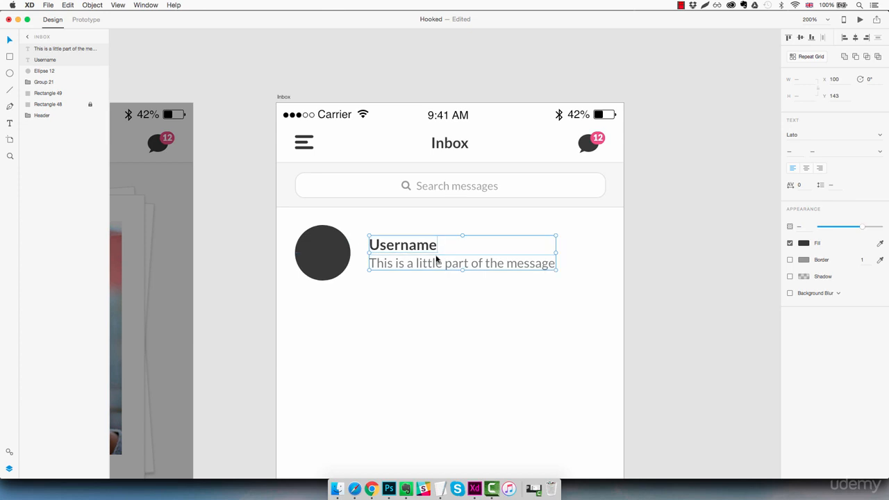
{"action": "left_click", "coordinate": [492, 292]}
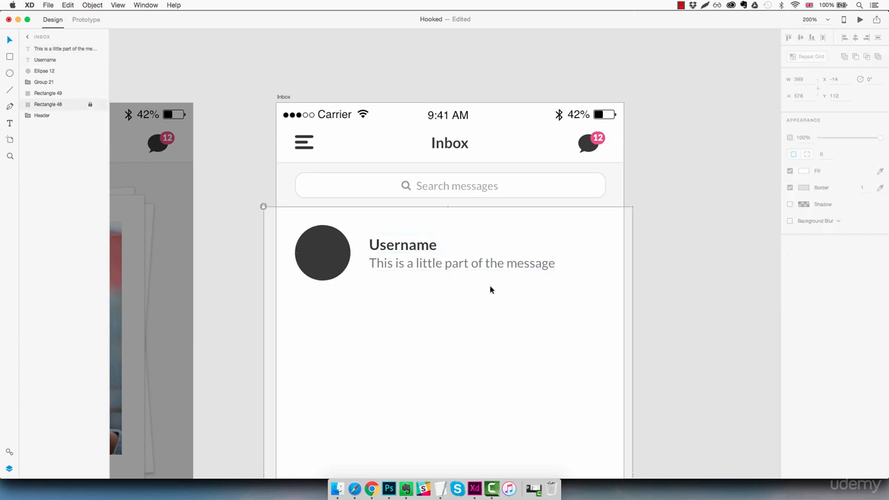
- Duplicate the message preview text above the original and change the copy to "09.50am"
{"action": "left_click", "coordinate": [477, 262]}
{"action": "left_click_drag", "start_coordinate": [476, 262], "coordinate": [535, 241]}
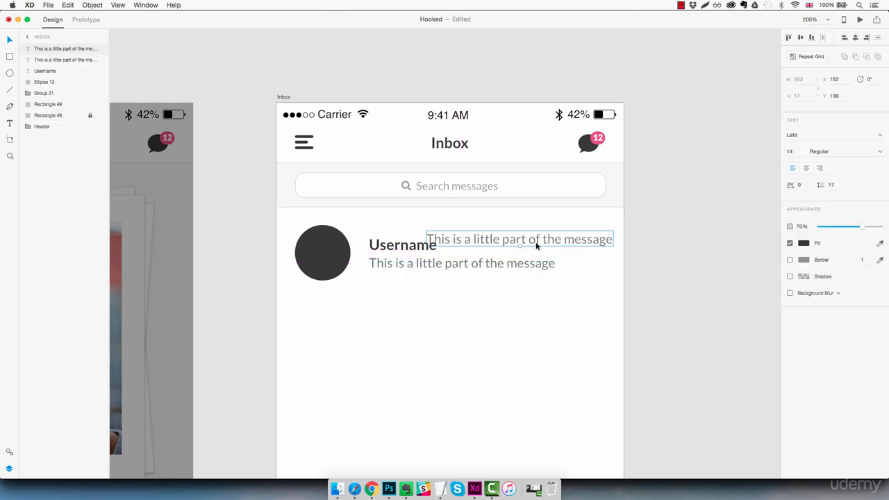
{"action": "double_click", "coordinate": [537, 243]}
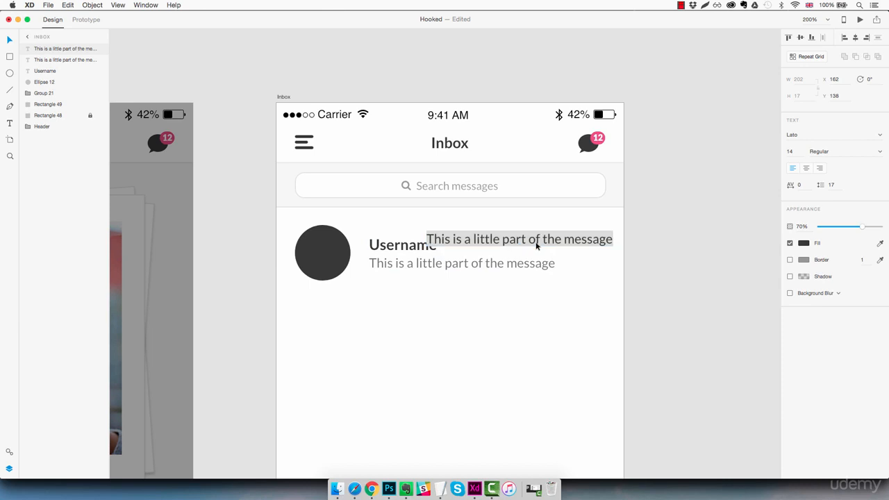
{"action": "type", "text": "09."}
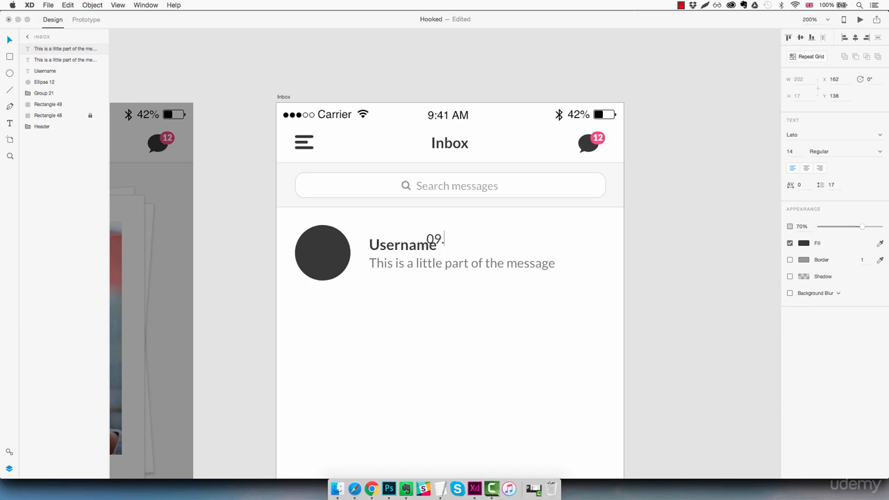
{"action": "type", "text": "50am"}
{"action": "key", "text": "Escape"}
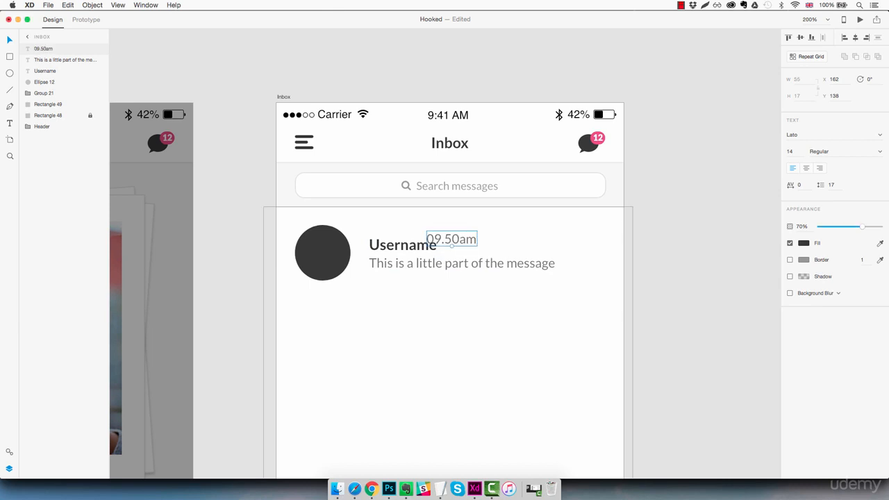
- Move the "09.50am" text to X 300, Y 136, 20 px in from the artboard's right edge, and right-align it
{"action": "left_click_drag", "start_coordinate": [477, 241], "coordinate": [618, 239]}
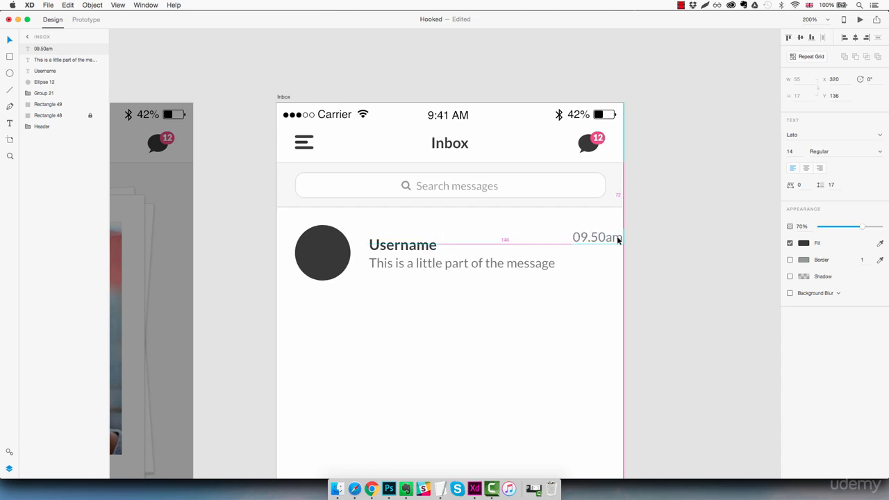
{"action": "key", "text": "shift+Left"}
{"action": "key", "text": "shift+Left"}
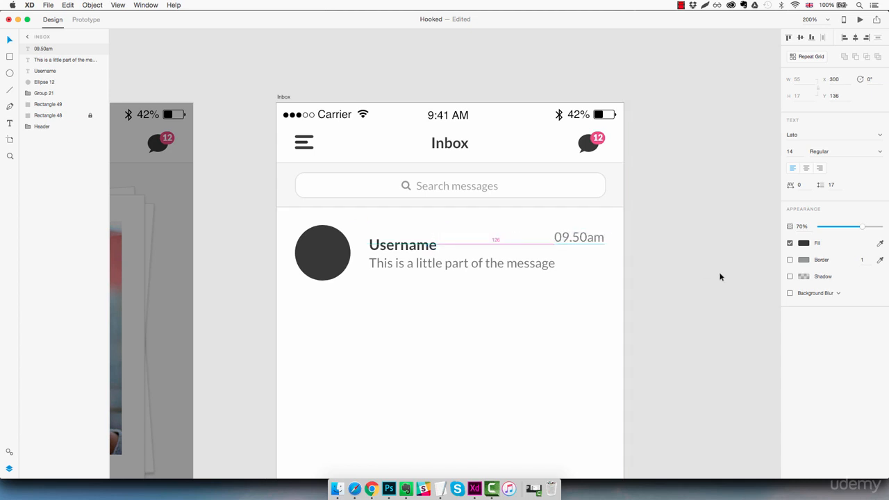
{"action": "left_click", "coordinate": [821, 169]}
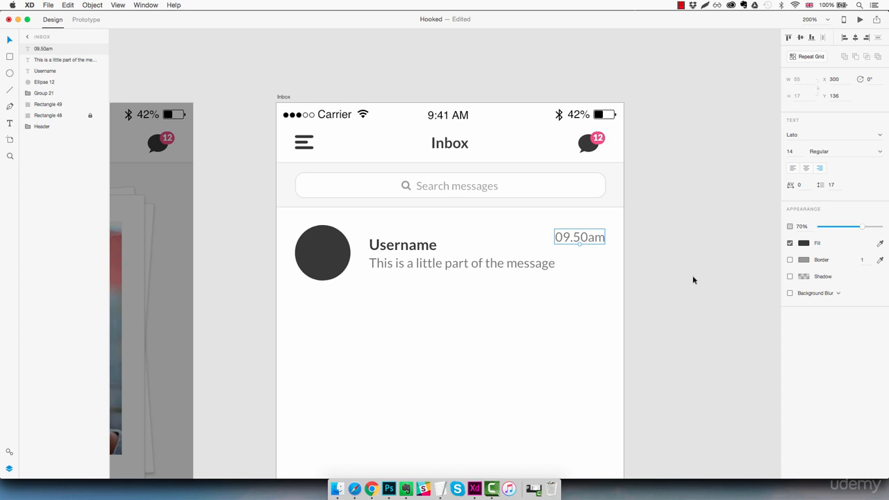
- Set the "09.50am" text to size 12 and 50% opacity
{"action": "left_click", "coordinate": [793, 151]}
{"action": "type", "text": "12"}
{"action": "key", "text": "Return"}
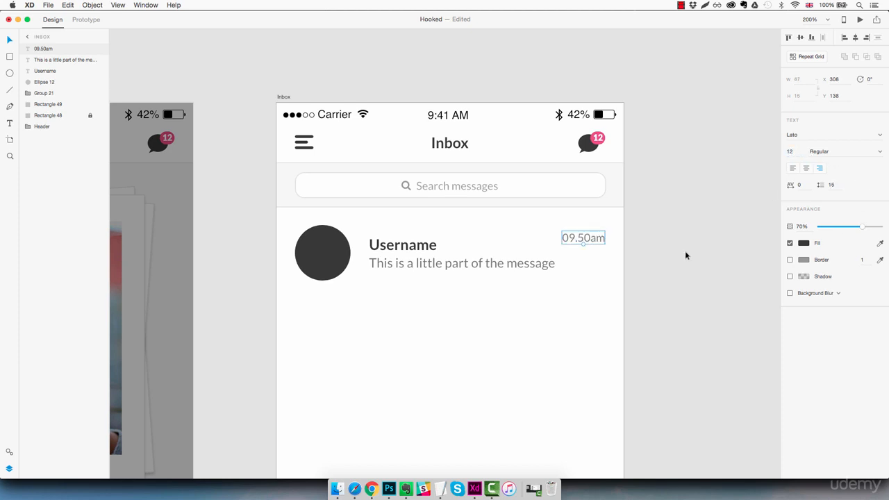
{"action": "left_click_drag", "start_coordinate": [863, 230], "coordinate": [849, 230]}
{"action": "key", "text": "Escape"}
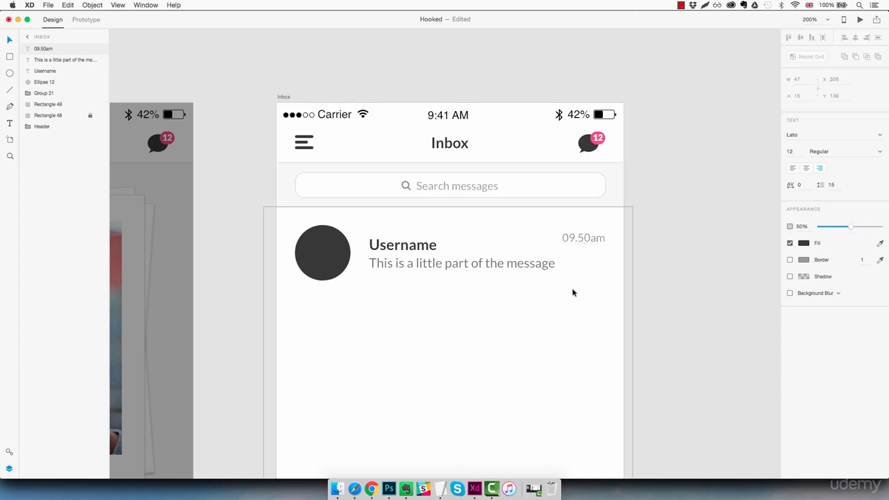
- Draw a 335 px wide horizontal line below the message entry and colour it with the light grey sampled from the search area's lower border
{"action": "left_click", "coordinate": [10, 91]}
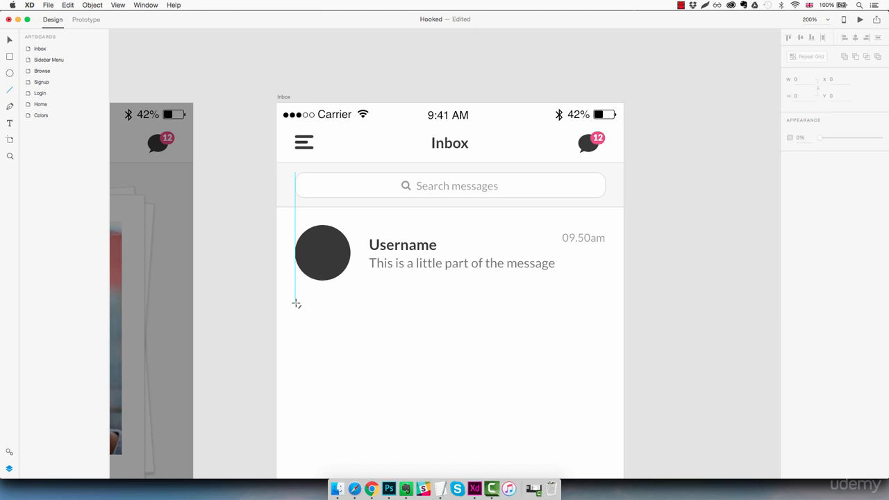
{"action": "left_click_drag", "start_coordinate": [297, 303], "coordinate": [606, 312]}
{"action": "left_click", "coordinate": [880, 155]}
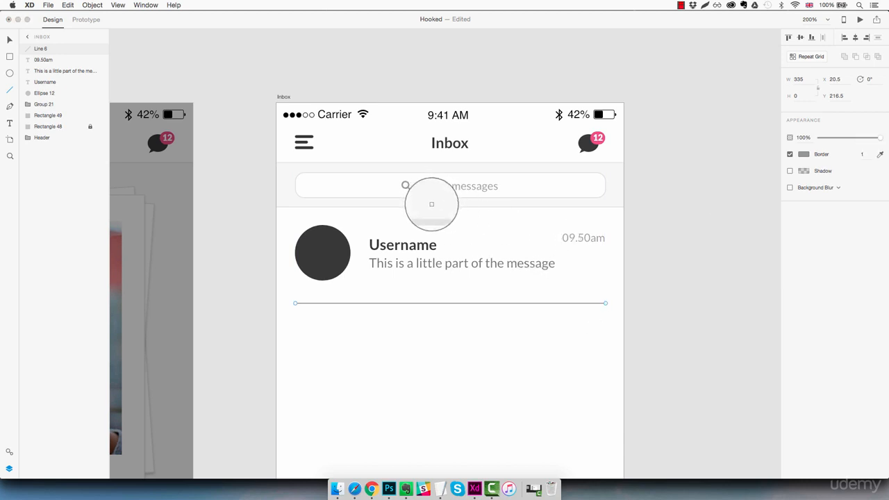
{"action": "left_click", "coordinate": [436, 208]}
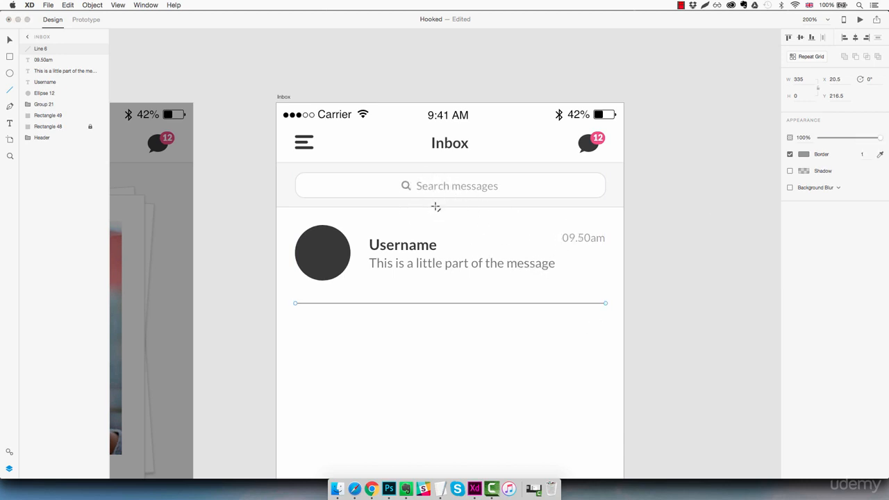
{"action": "left_click", "coordinate": [524, 345]}
- Move the divider line to Y 212.5, about 20 px beneath the dark circle
{"action": "left_click", "coordinate": [432, 304]}
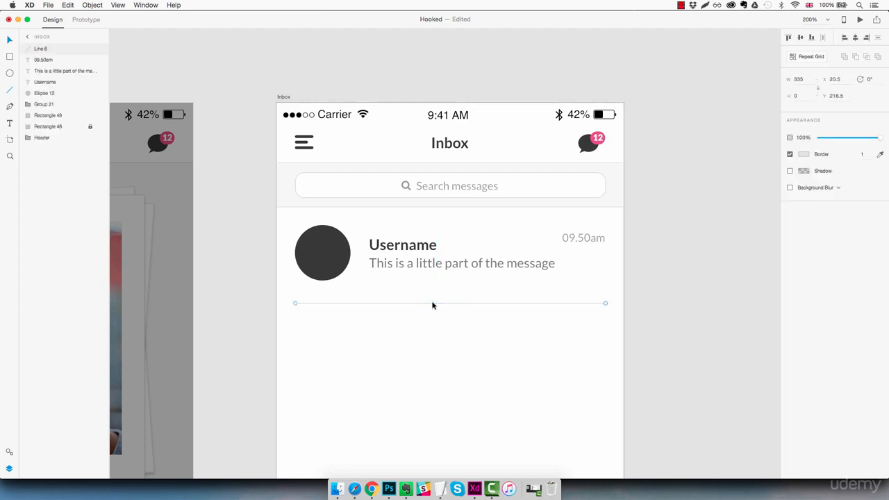
{"action": "key", "text": "shift+Up"}
{"action": "key", "text": "shift+Up"}
{"action": "key", "text": "shift+Up"}
{"action": "key", "text": "Down"}
{"action": "key", "text": "Down"}
{"action": "key", "text": "Down"}
{"action": "key", "text": "Down"}
{"action": "key", "text": "Down"}
{"action": "key", "text": "Down"}
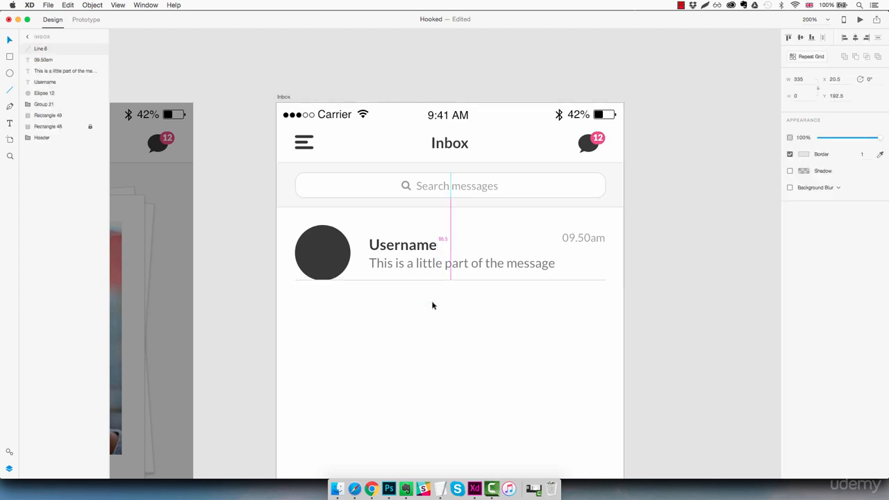
{"action": "key", "text": "shift+Down"}
{"action": "key", "text": "shift+Down"}
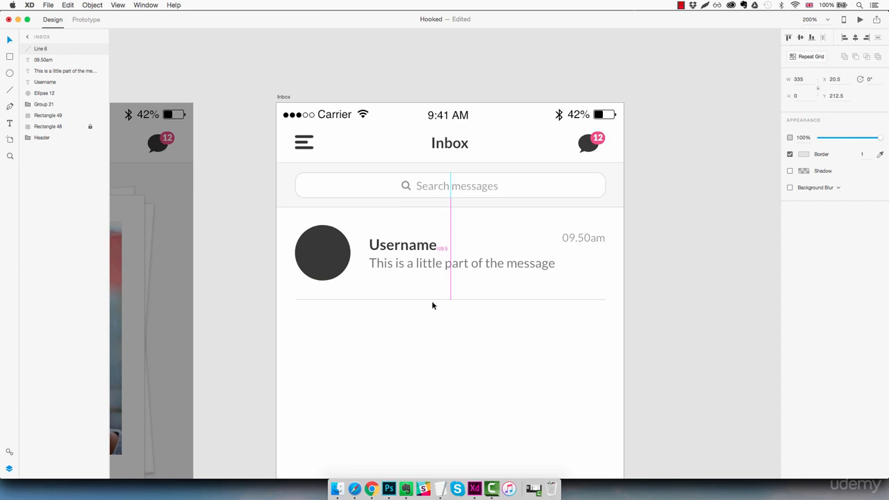
{"action": "left_click", "coordinate": [458, 350]}
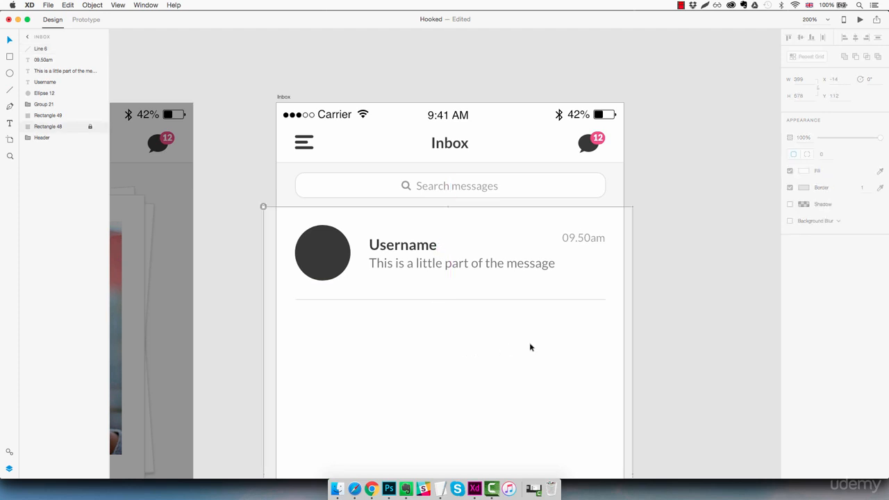
{"action": "key", "text": "Escape"}
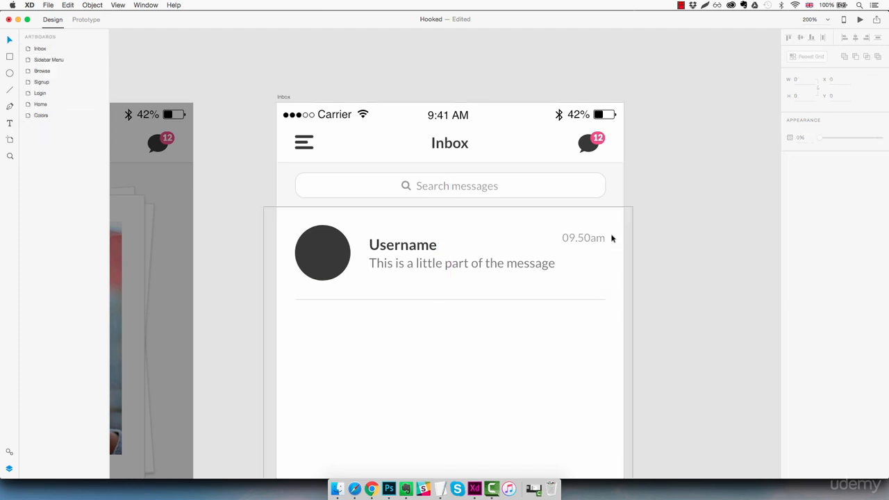
- Group the circle, the three texts and the divider line, and name the group "Message"
{"action": "left_click_drag", "start_coordinate": [612, 239], "coordinate": [312, 304]}
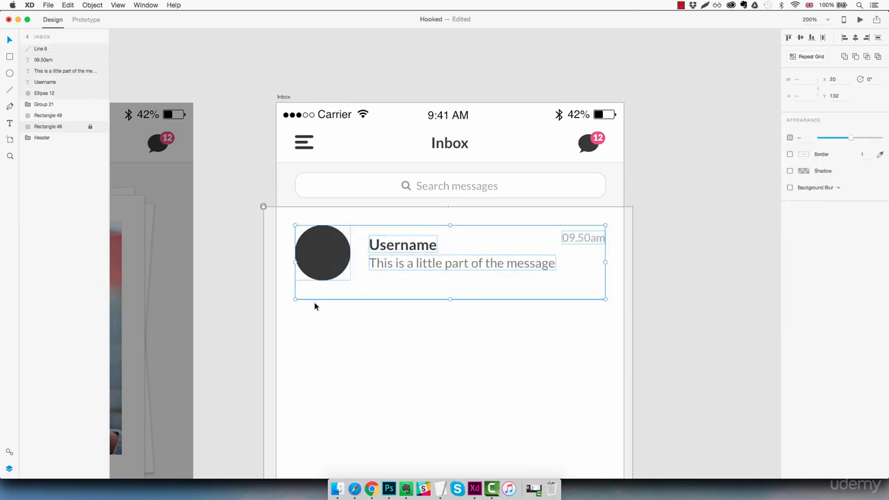
{"action": "key", "text": "super+g"}
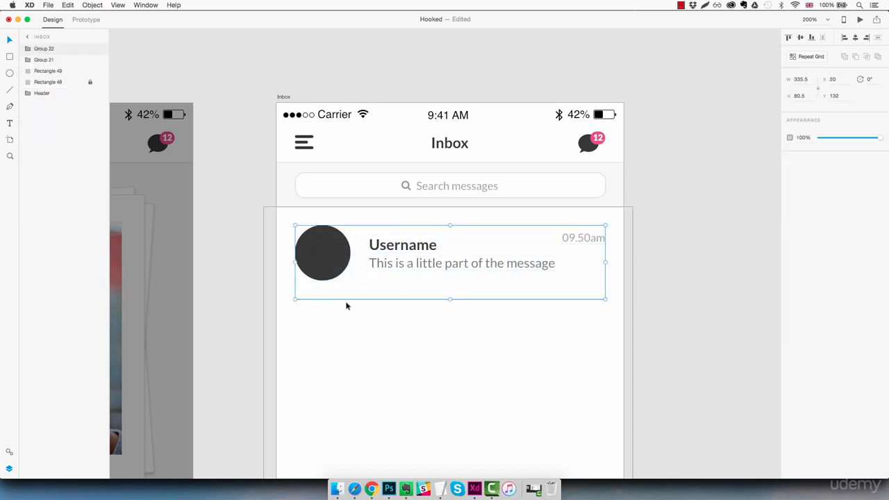
{"action": "double_click", "coordinate": [50, 50]}
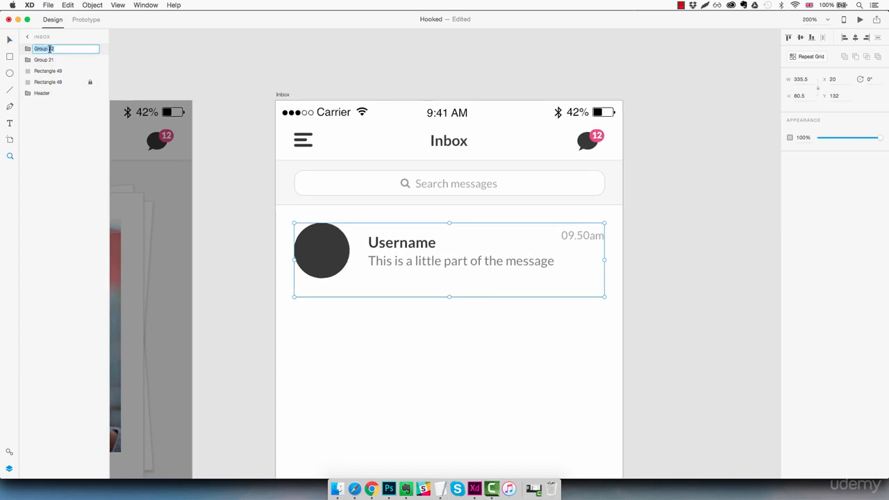
{"action": "type", "text": "Message"}
{"action": "key", "text": "Return"}
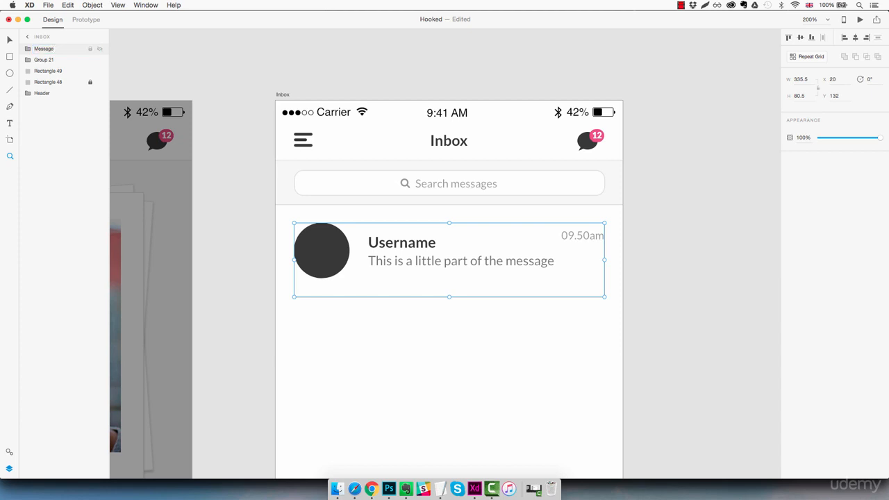
- Group the search icon and placeholder group with the rounded search field rectangle, and name the group "Searchbar"
{"action": "left_click", "coordinate": [54, 61]}
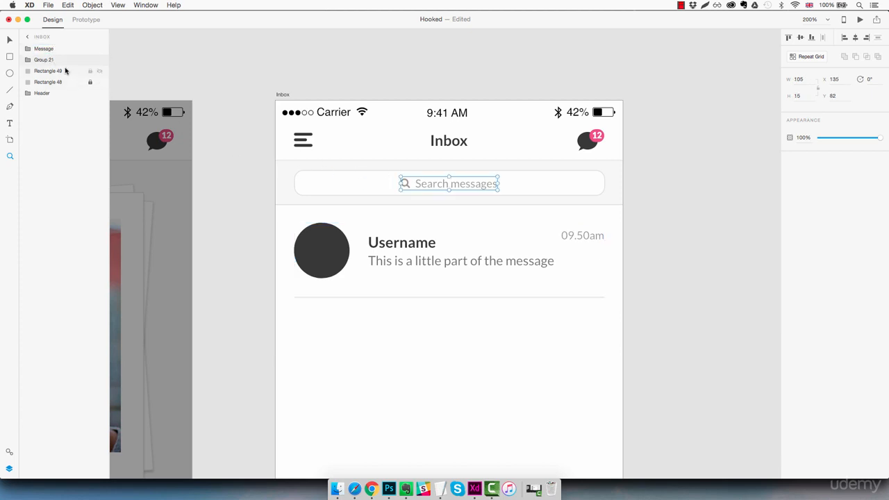
{"action": "left_click", "coordinate": [55, 72]}
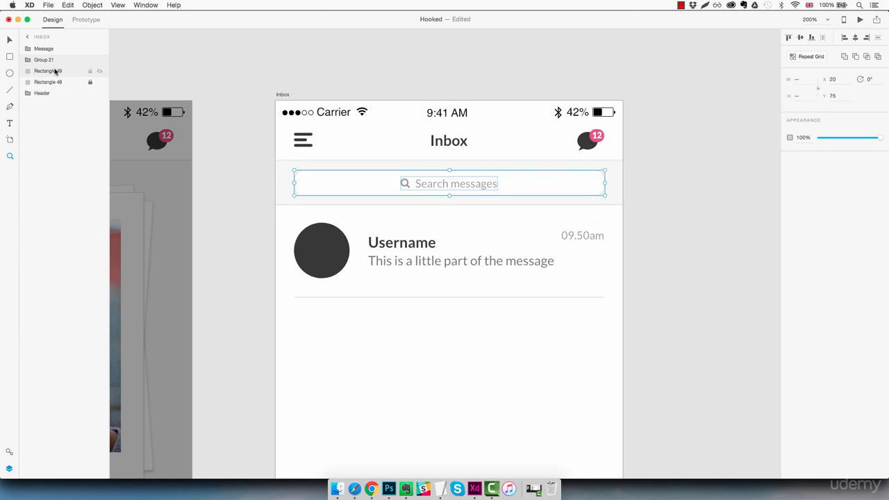
{"action": "key", "text": "super+g"}
{"action": "double_click", "coordinate": [47, 61]}
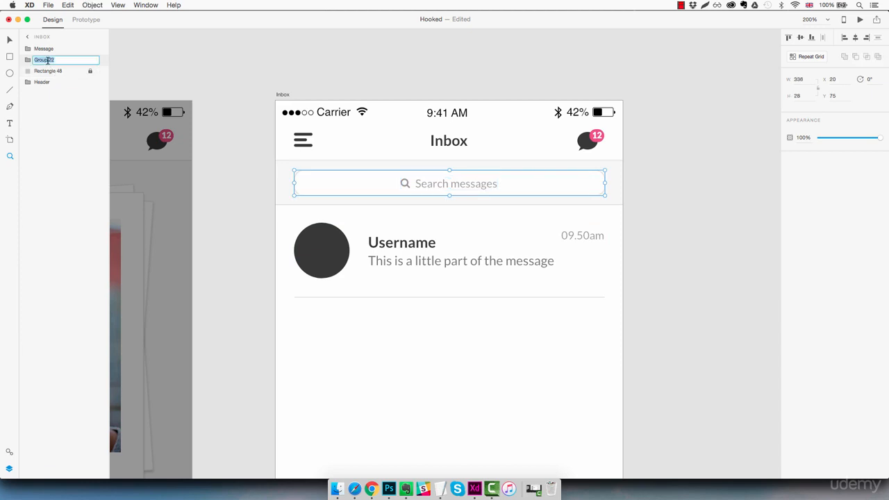
{"action": "type", "text": "Searchbar"}
{"action": "key", "text": "Return"}
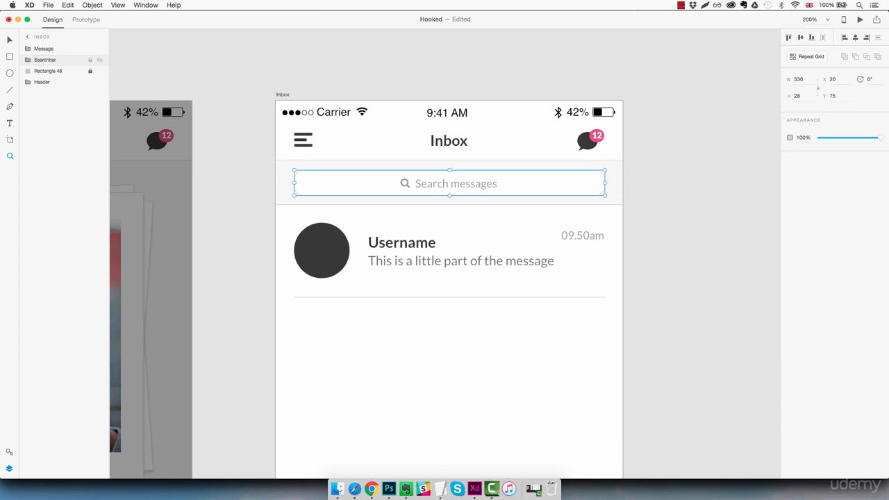
- Turn the Message group into a repeat grid and extend it down past the artboard's lower edge to make six entries
{"action": "left_click", "coordinate": [54, 49]}
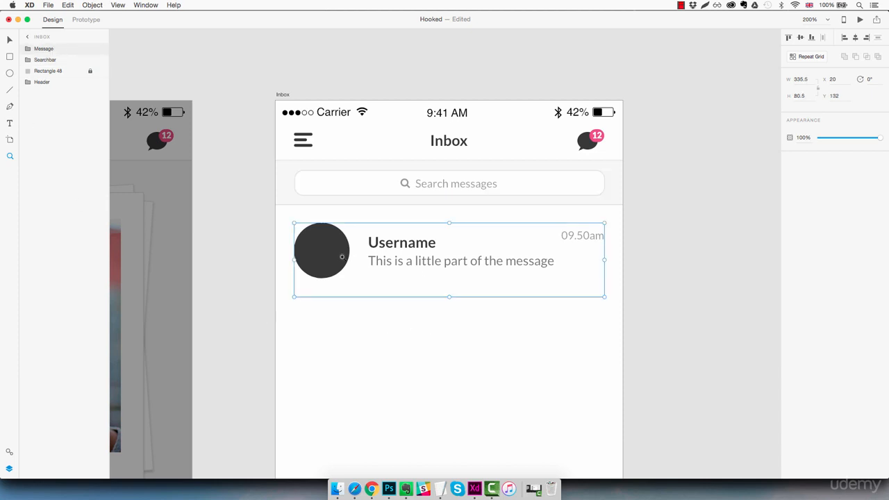
{"action": "left_click", "coordinate": [809, 57]}
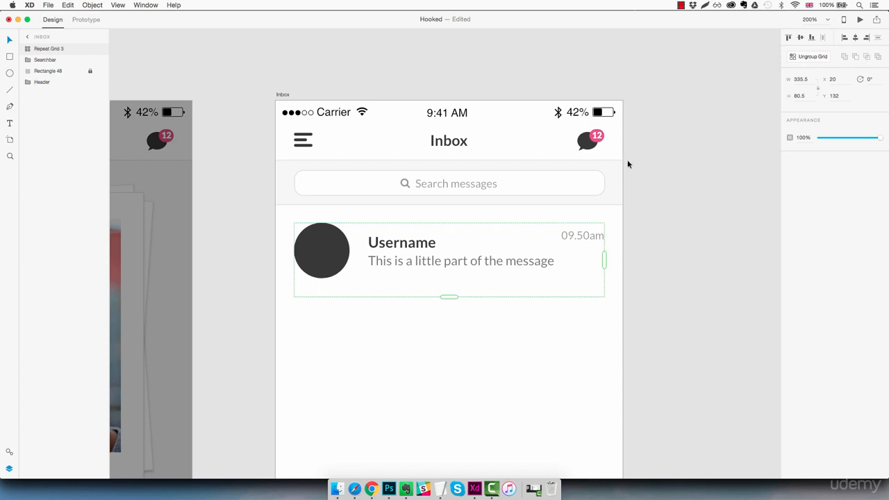
{"action": "scroll", "coordinate": [628, 165], "scroll_direction": "down", "scroll_amount": 2}
{"action": "key", "text": "super+minus"}
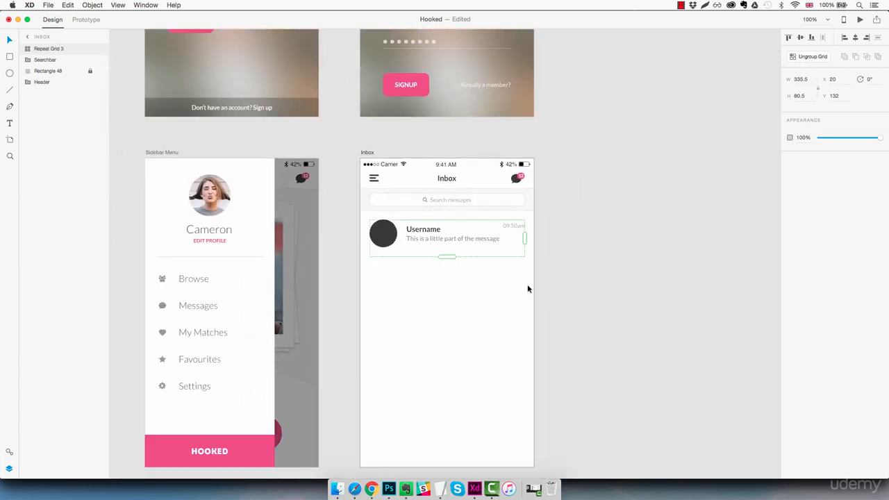
{"action": "left_click_drag", "start_coordinate": [447, 257], "coordinate": [450, 469]}
{"action": "scroll", "coordinate": [442, 427], "scroll_direction": "down", "scroll_amount": 2}
{"action": "left_click_drag", "start_coordinate": [445, 431], "coordinate": [447, 454]}
{"action": "left_click", "coordinate": [574, 352]}
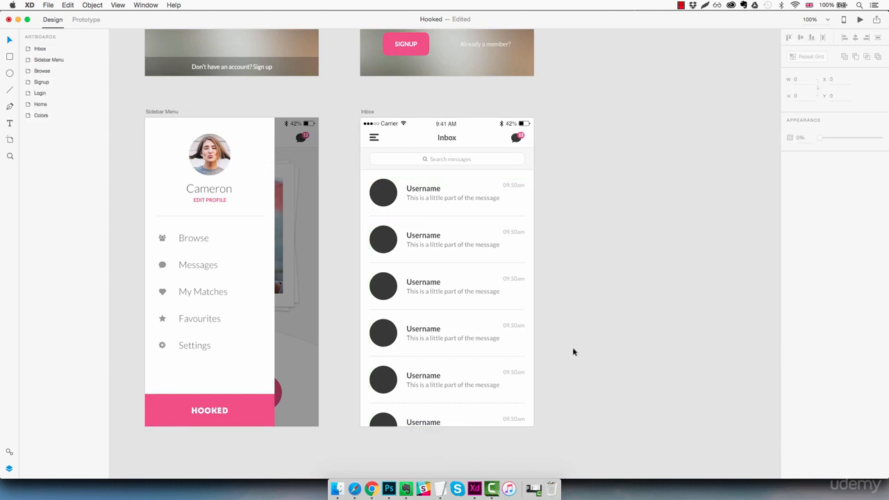
- Check the vertical spacing between the message rows of the repeat grid
{"action": "left_click", "coordinate": [391, 217]}
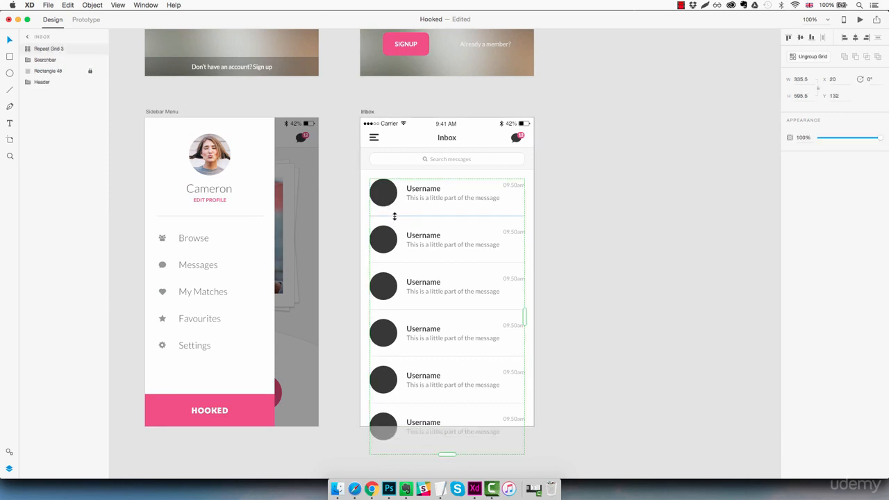
{"action": "mouse_move", "coordinate": [392, 217]}
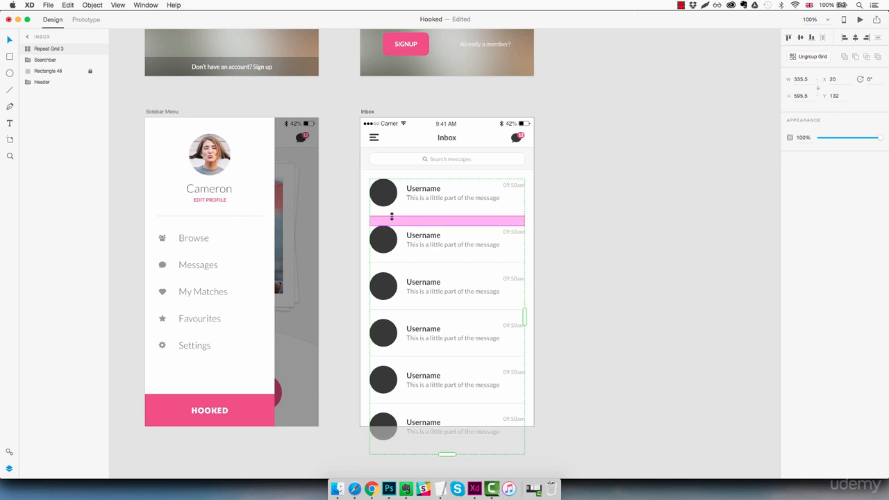
{"action": "left_click_drag", "start_coordinate": [392, 216], "coordinate": [392, 217]}
{"action": "key", "text": "Escape"}
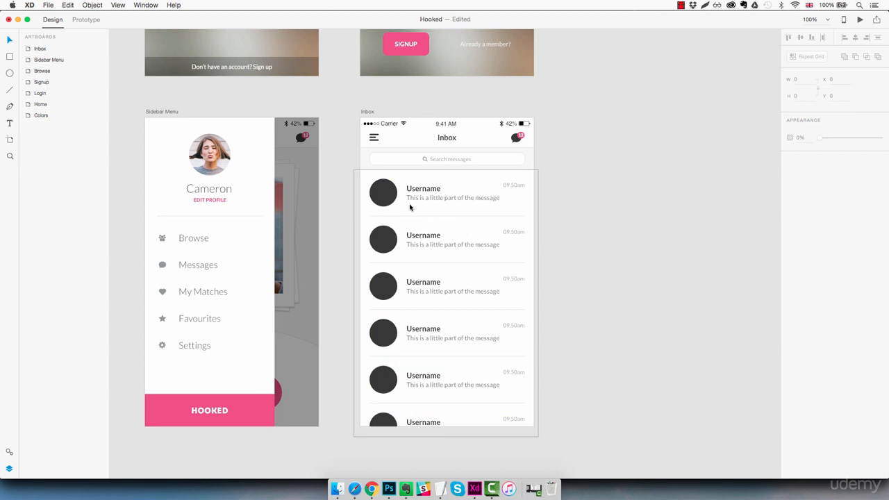
- Switch to Finder and preview the images guy1.jpg to guy6.jpg in the "Guys inbox" folder
{"action": "left_click", "coordinate": [336, 489]}
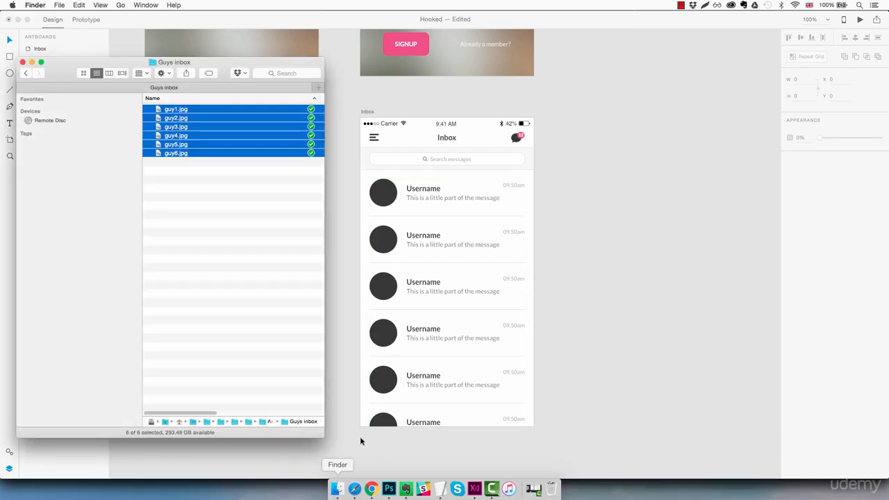
{"action": "left_click", "coordinate": [193, 112]}
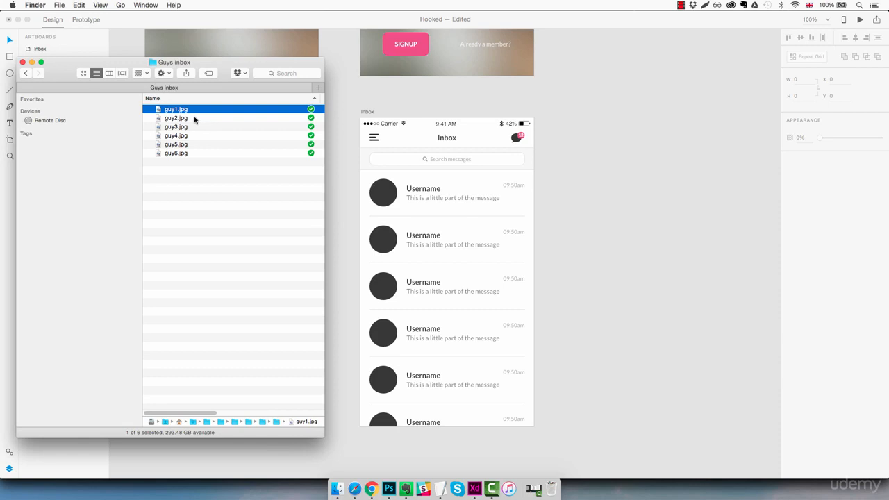
{"action": "key", "text": "space"}
{"action": "key", "text": "Down"}
{"action": "key", "text": "Down"}
{"action": "key", "text": "Down"}
{"action": "key", "text": "Down"}
{"action": "key", "text": "Down"}
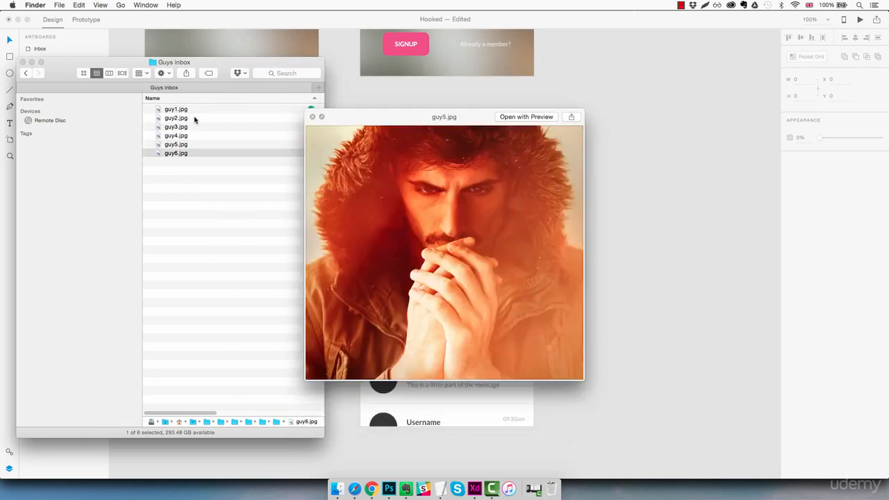
{"action": "key", "text": "space"}
- Fill the repeat grid's avatar circles with all six images, guy1.jpg to guy6.jpg, from the "Guys inbox" folder
{"action": "left_click", "coordinate": [190, 109]}
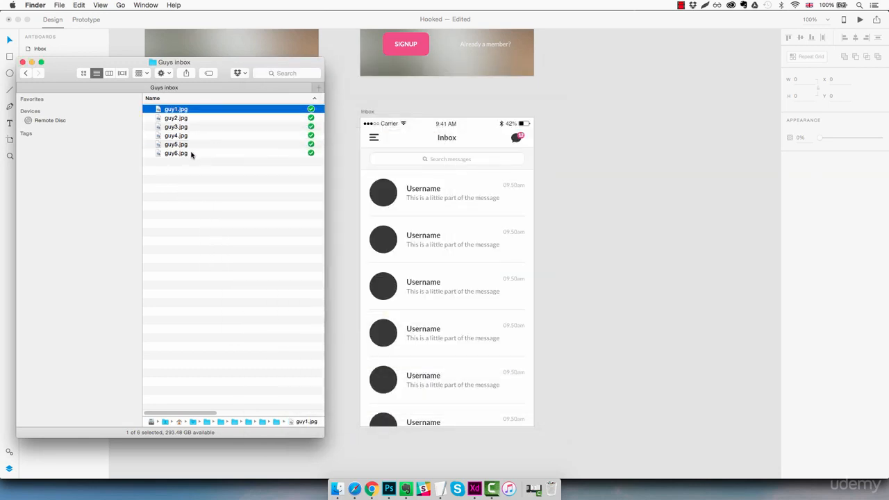
{"action": "left_click", "coordinate": [192, 154], "text": "shift"}
{"action": "left_click_drag", "start_coordinate": [183, 111], "coordinate": [393, 188]}
{"action": "left_click_drag", "start_coordinate": [387, 194], "coordinate": [388, 197]}
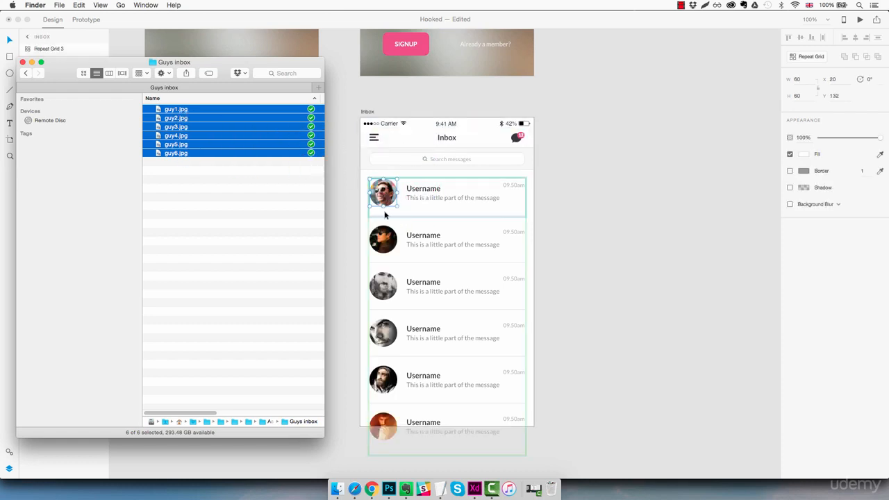
{"action": "left_click", "coordinate": [582, 219]}
{"action": "left_click", "coordinate": [571, 216]}
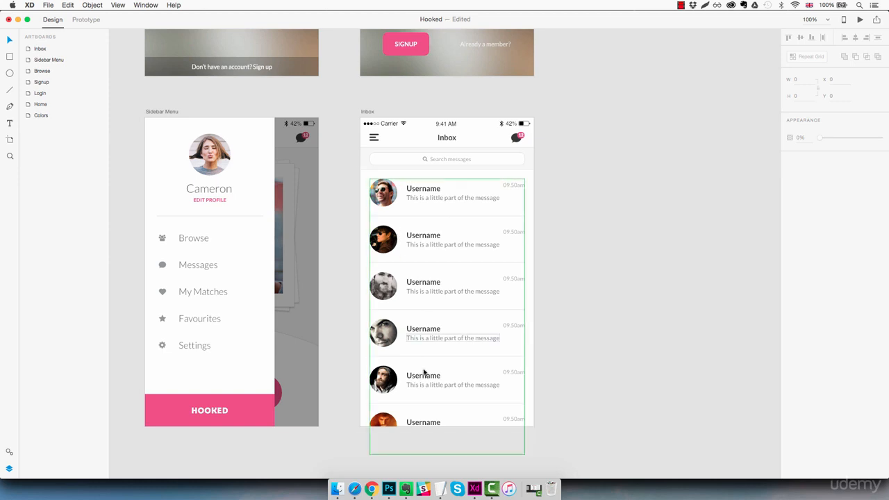
- Switch to the TextEdit file "Untitled 2" with the six usernames and drop it onto the grid's "Username" text to fill every row
{"action": "mouse_move", "coordinate": [442, 488]}
{"action": "left_click", "coordinate": [388, 453]}
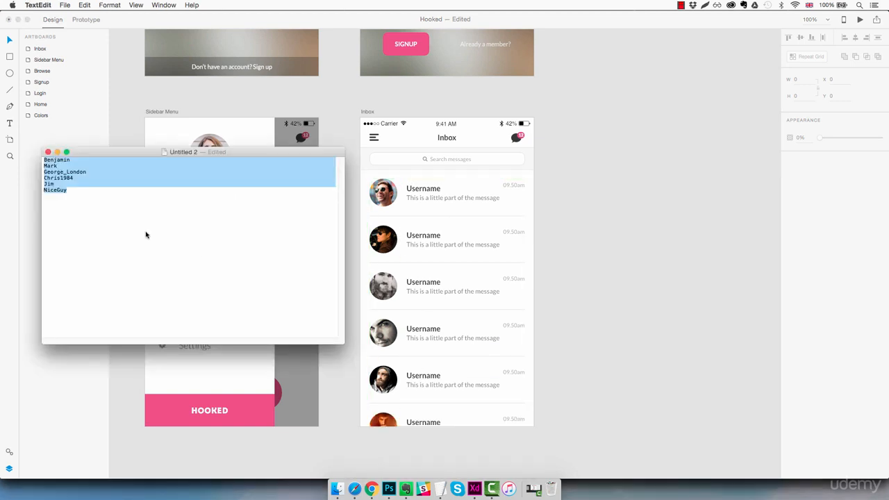
{"action": "left_click", "coordinate": [109, 195]}
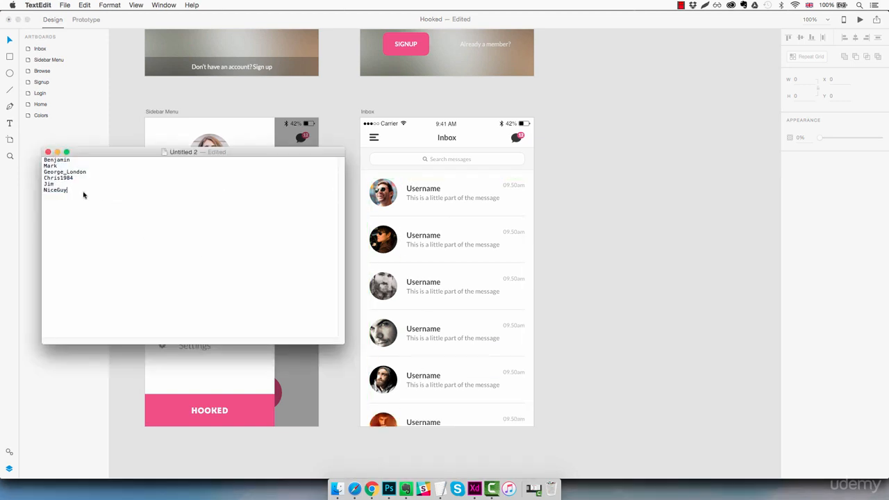
{"action": "left_click_drag", "start_coordinate": [83, 193], "coordinate": [41, 162]}
{"action": "left_click", "coordinate": [126, 233]}
{"action": "left_click_drag", "start_coordinate": [164, 155], "coordinate": [438, 191]}
{"action": "left_click", "coordinate": [577, 224]}
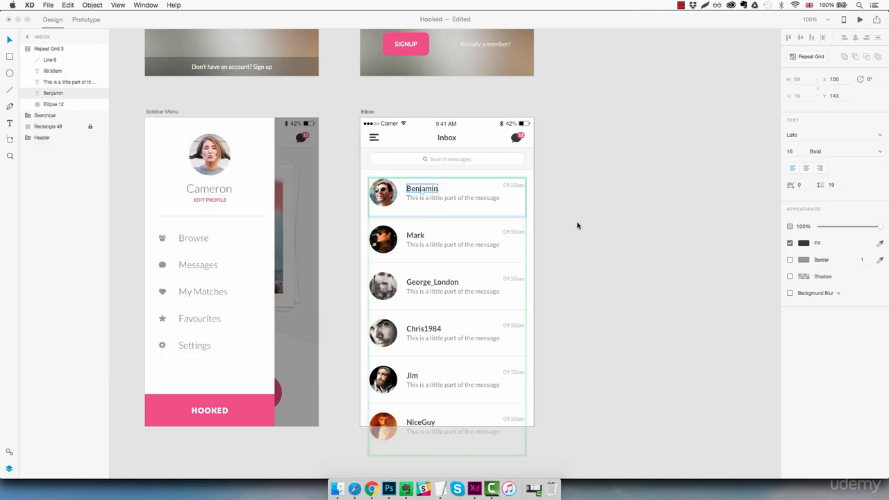
{"action": "left_click", "coordinate": [607, 211]}
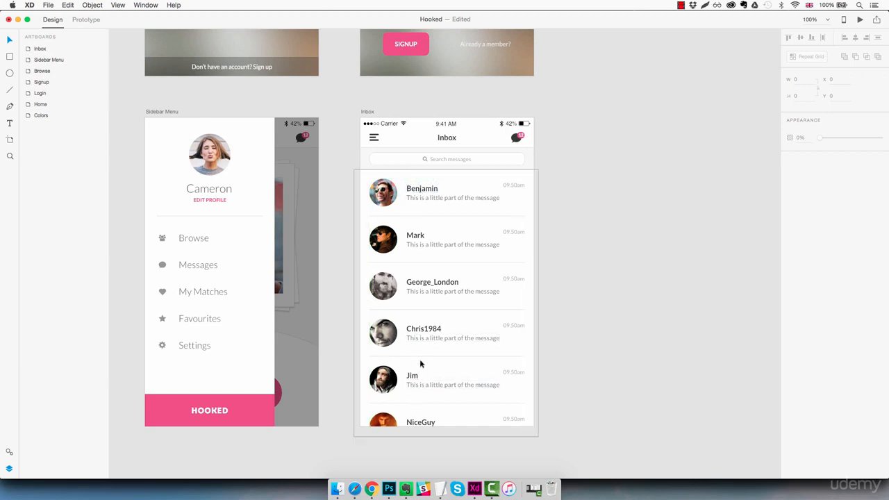
- Fill the repeat grid's message preview texts with the lines of the TextEdit file "Untitled 3", starting with "Hey! How was the concert last night?"
{"action": "mouse_move", "coordinate": [442, 488]}
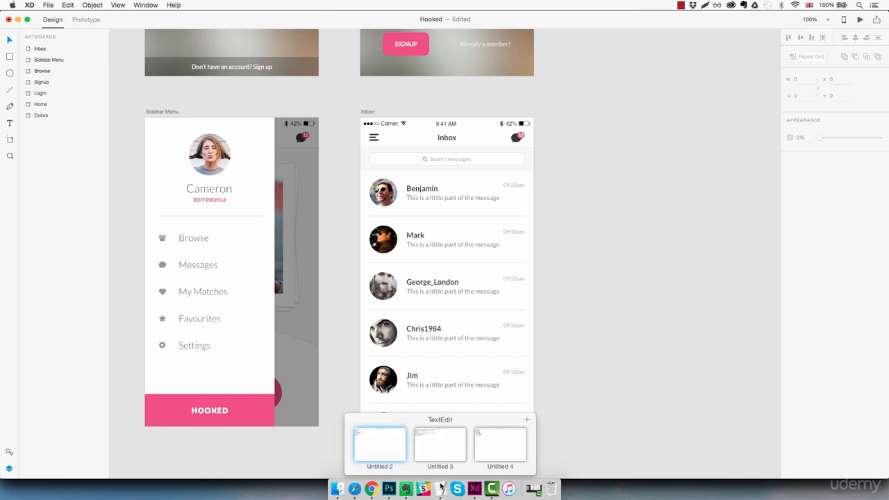
{"action": "left_click", "coordinate": [440, 445]}
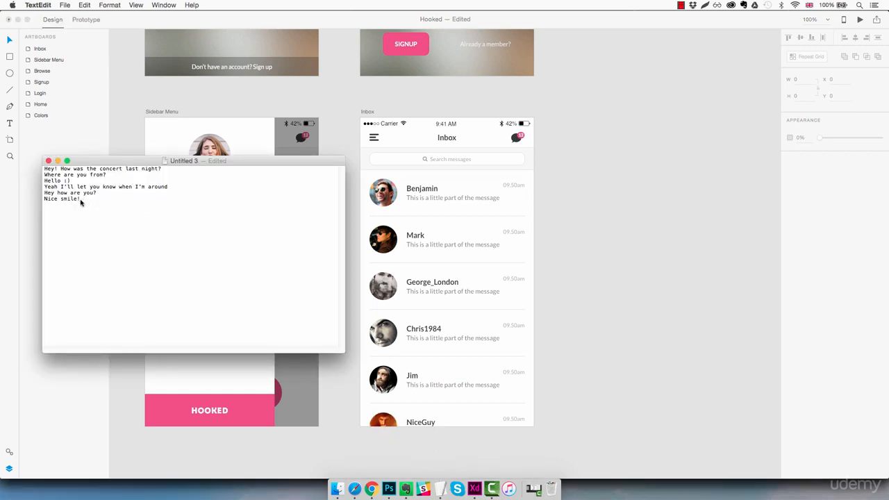
{"action": "left_click_drag", "start_coordinate": [82, 201], "coordinate": [55, 196]}
{"action": "left_click", "coordinate": [179, 201]}
{"action": "mouse_move", "coordinate": [166, 162]}
{"action": "left_mouse_down"}
{"action": "mouse_move", "coordinate": [441, 217]}
{"action": "mouse_move", "coordinate": [480, 199]}
{"action": "left_mouse_up"}
{"action": "left_click", "coordinate": [619, 229]}
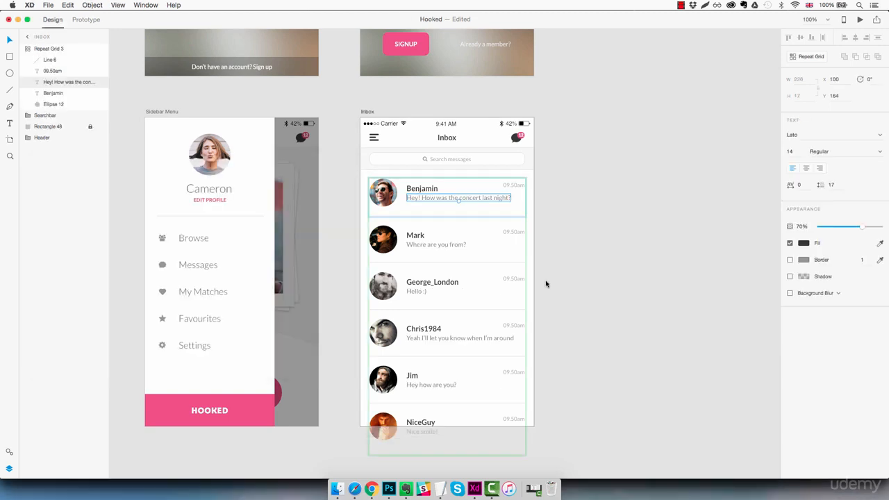
{"action": "left_click", "coordinate": [578, 278]}
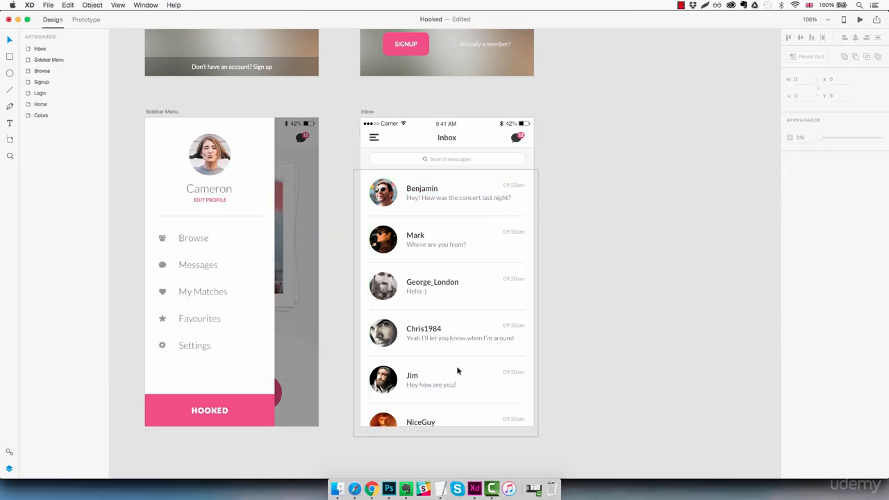
- Fill the repeat grid's time texts from the TextEdit file "Untitled 4": 09.40am, 09.12am, Yesterday, Yesterday, 16 Sep 2016, 14 Sep 2016
{"action": "mouse_move", "coordinate": [444, 488]}
{"action": "left_click", "coordinate": [496, 449]}
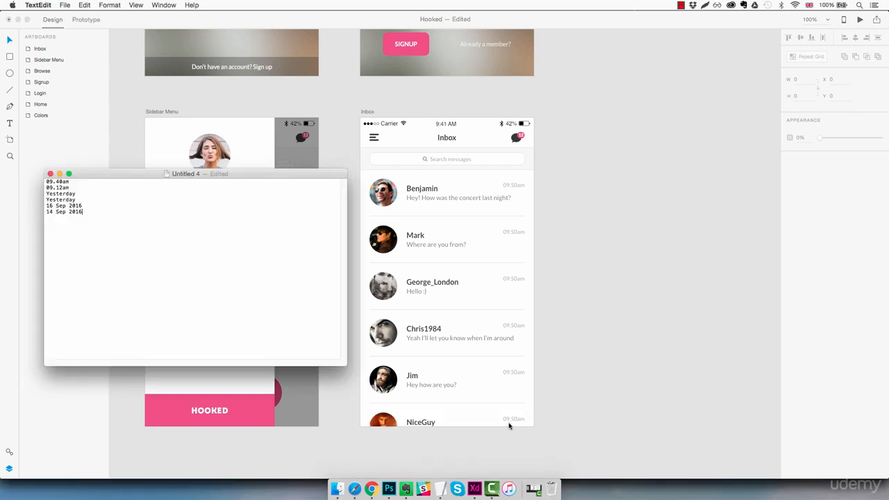
{"action": "left_click_drag", "start_coordinate": [162, 175], "coordinate": [514, 186]}
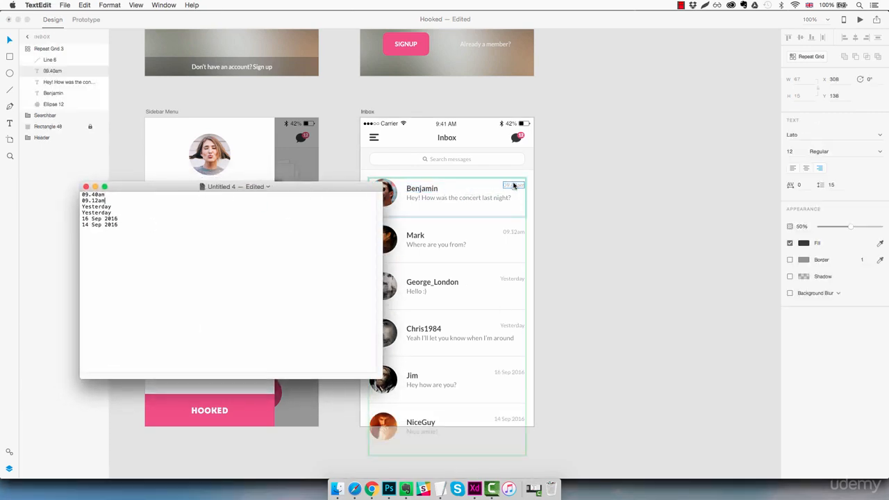
{"action": "left_click_drag", "start_coordinate": [307, 188], "coordinate": [281, 177]}
{"action": "left_click", "coordinate": [637, 255]}
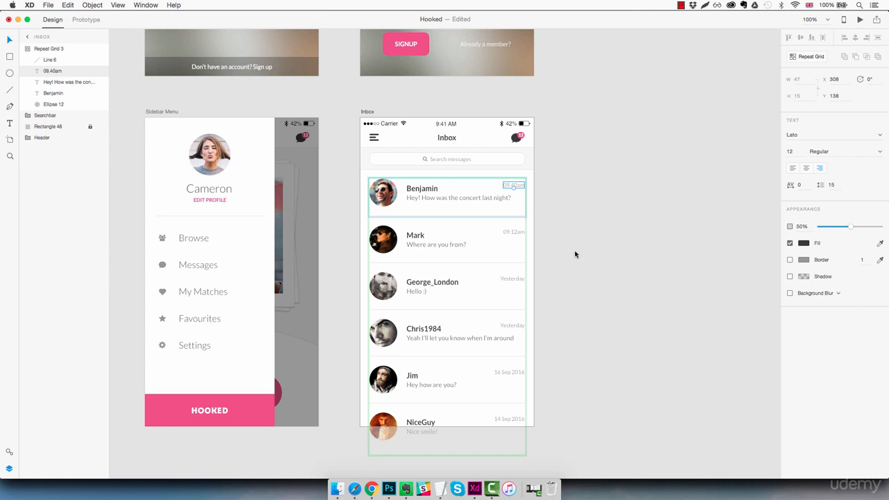
- Nudge the message preview text in the first row down 2 px to Y 166, adding space below the username
{"action": "left_click", "coordinate": [473, 198]}
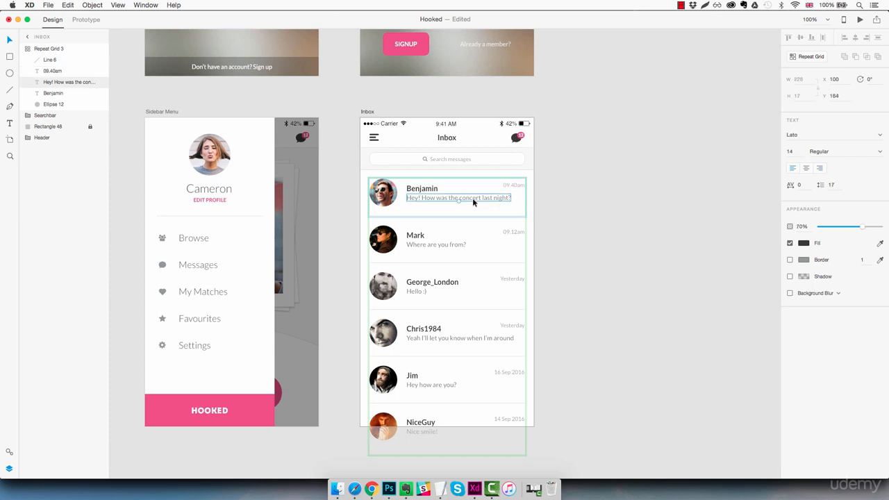
{"action": "left_click", "coordinate": [431, 190]}
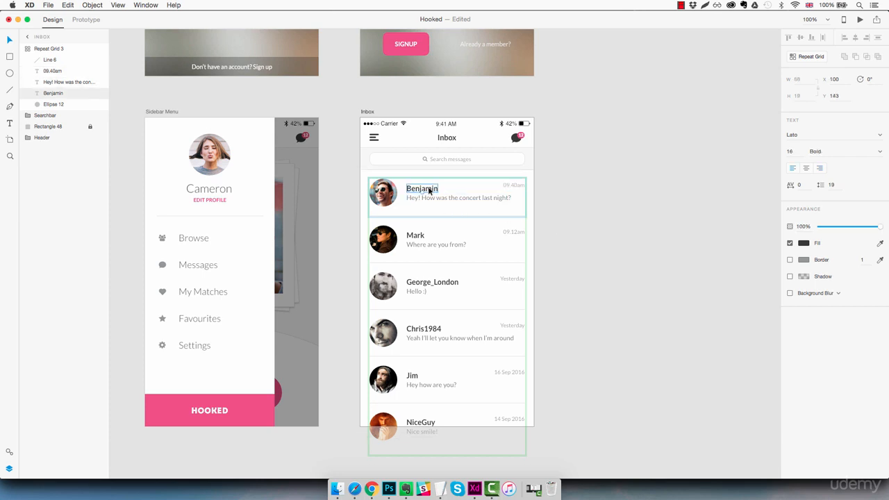
{"action": "left_click", "coordinate": [431, 199]}
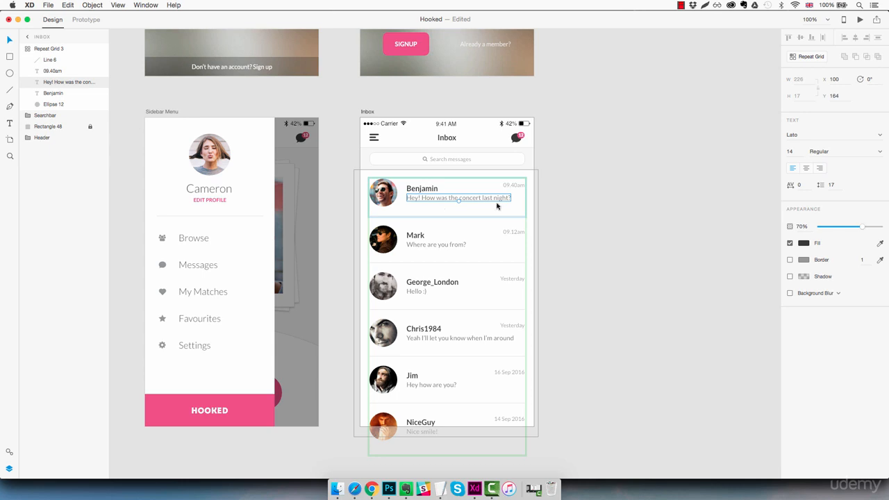
{"action": "key", "text": "Down"}
{"action": "key", "text": "Down"}
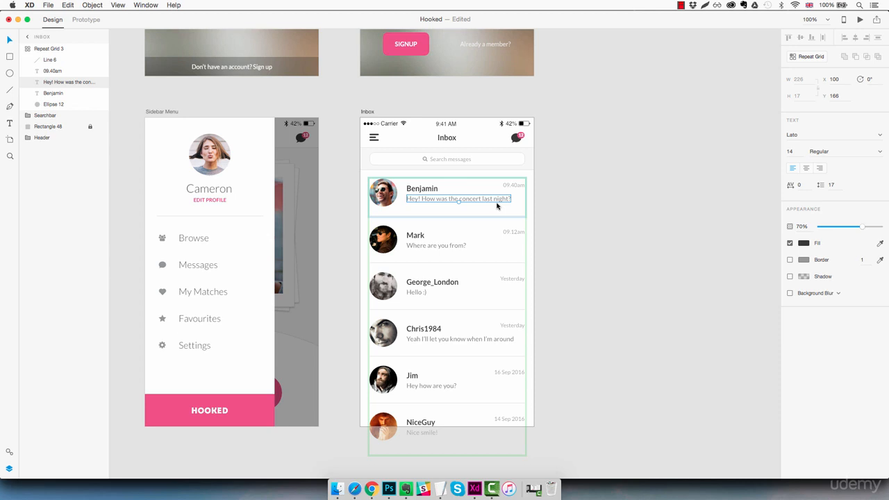
- Nudge the "09.40am" time text in the first row up to Y 133 and deselect it
{"action": "left_click", "coordinate": [513, 186]}
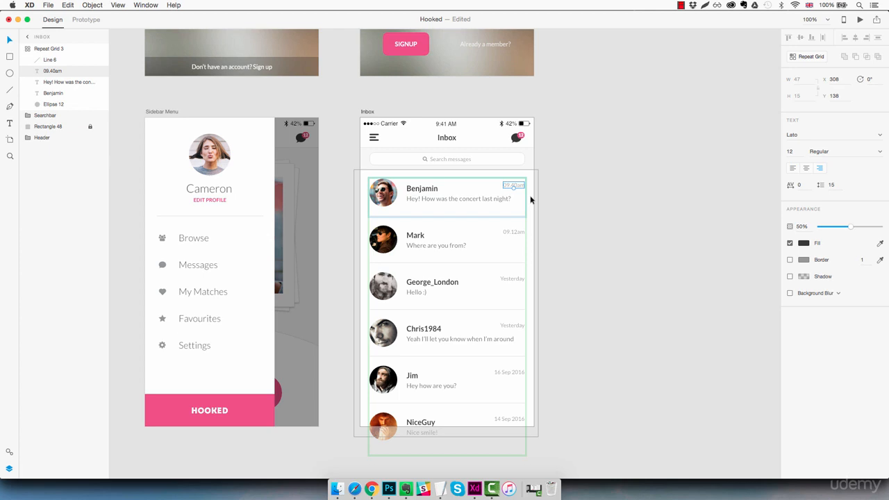
{"action": "key", "text": "Up"}
{"action": "key", "text": "Up"}
{"action": "key", "text": "Up"}
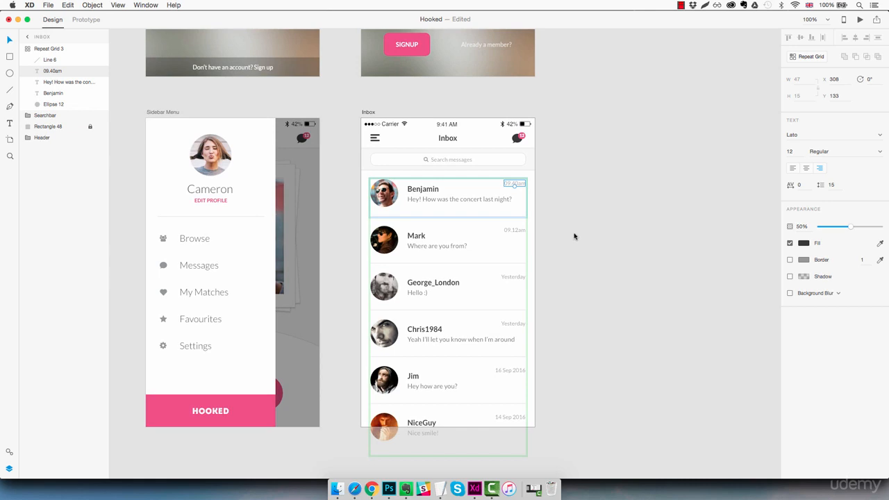
{"action": "left_click", "coordinate": [555, 219]}
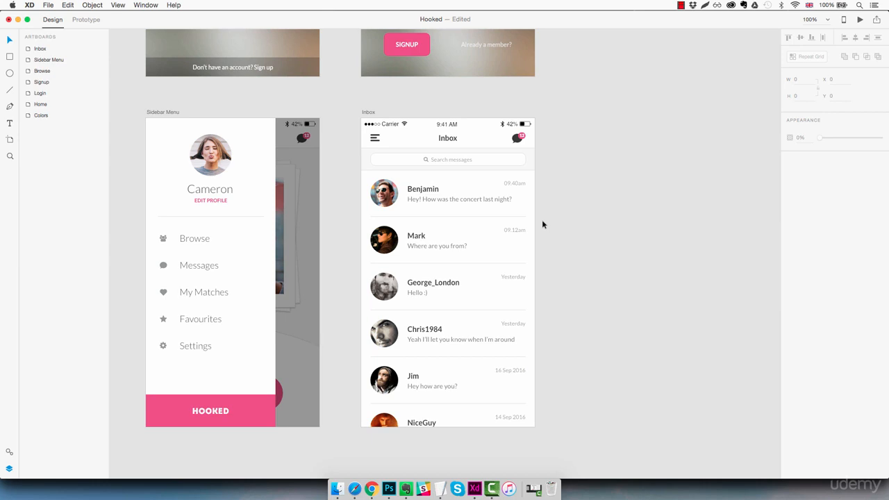
- Draw a 45 by 15 rectangle over the lower edge of the first row's avatar and remove its border
{"action": "key", "text": "z"}
{"action": "left_click", "coordinate": [457, 201]}
{"action": "left_click_drag", "start_coordinate": [374, 214], "coordinate": [401, 221]}
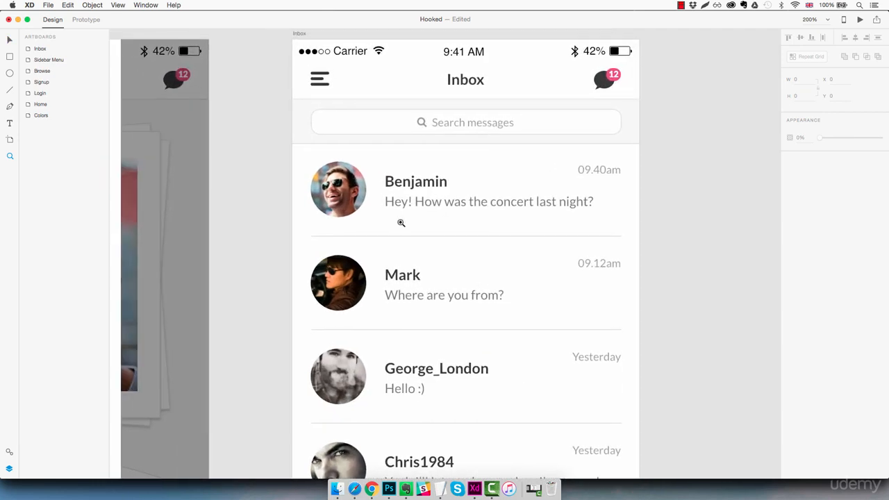
{"action": "key", "text": "r"}
{"action": "left_click_drag", "start_coordinate": [318, 207], "coordinate": [360, 220]}
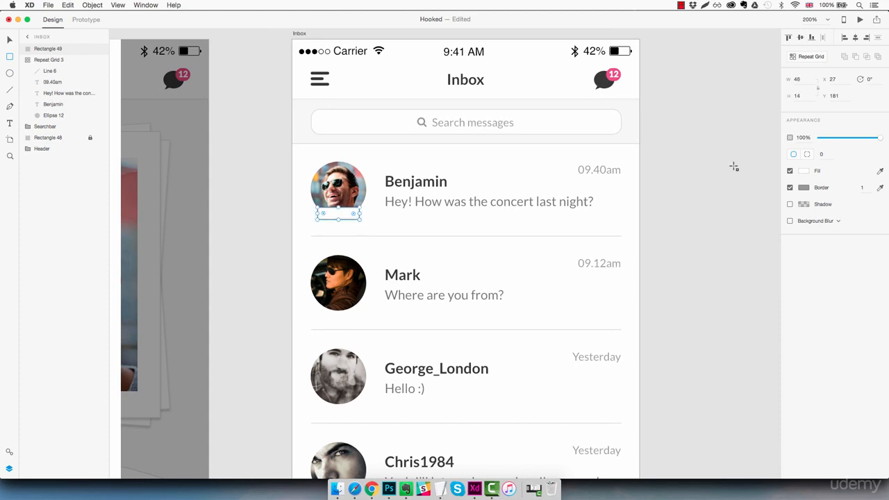
{"action": "left_click", "coordinate": [806, 80]}
{"action": "key", "text": "Down"}
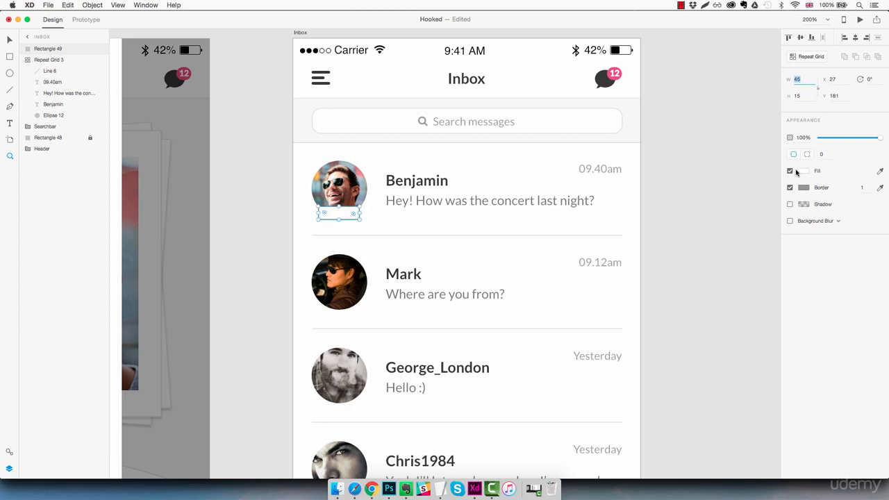
{"action": "left_click", "coordinate": [790, 189]}
- Fill the rectangle with the green sampled from the secondary colors on the Colors artboard
{"action": "key", "text": "super+minus"}
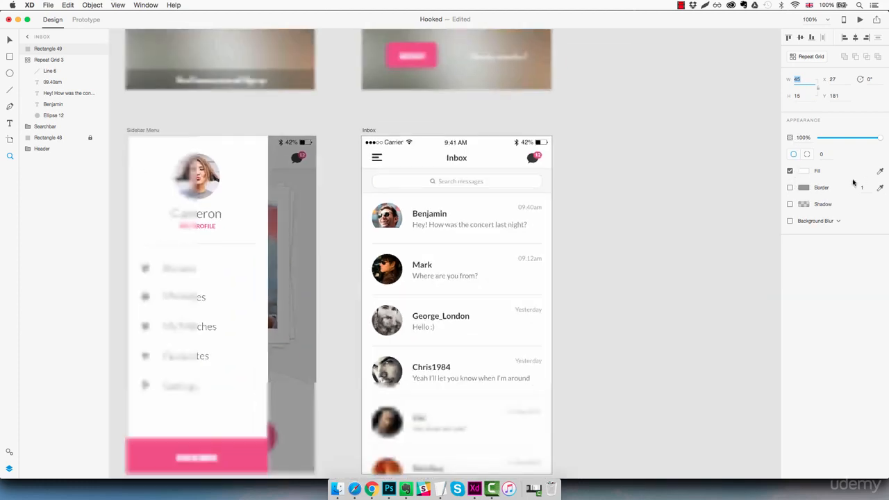
{"action": "key", "text": "super+0"}
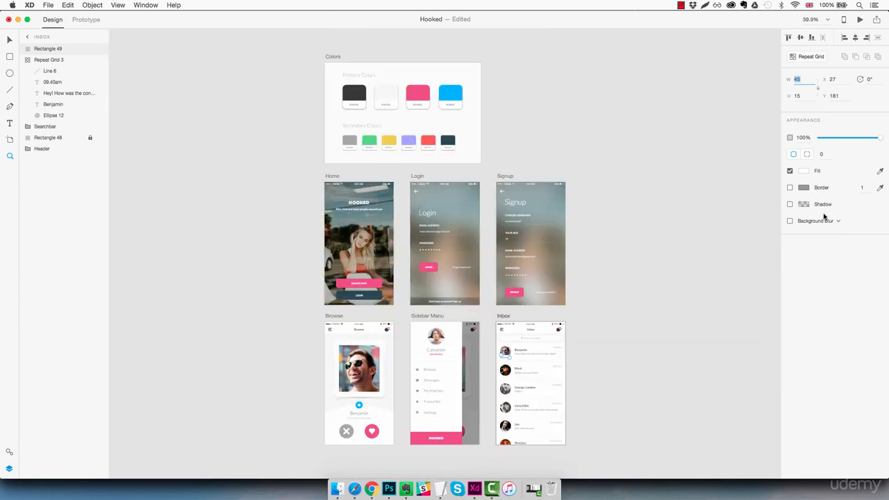
{"action": "left_click", "coordinate": [879, 172]}
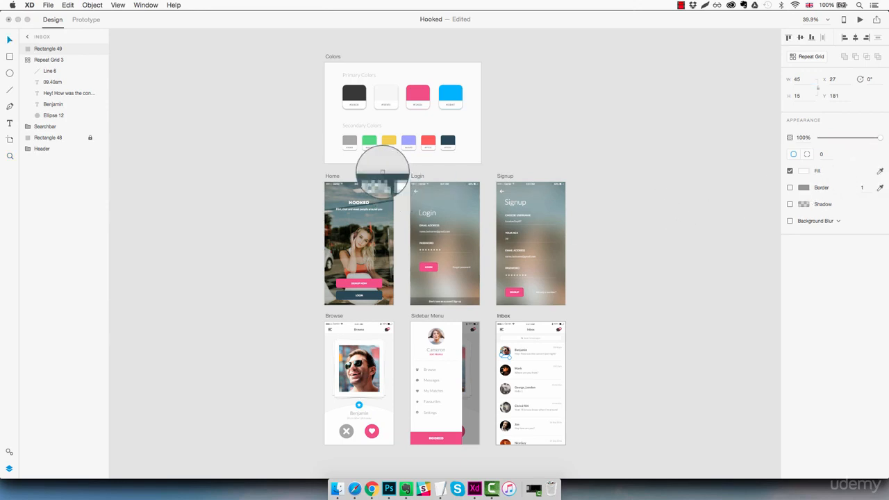
{"action": "left_click", "coordinate": [371, 141]}
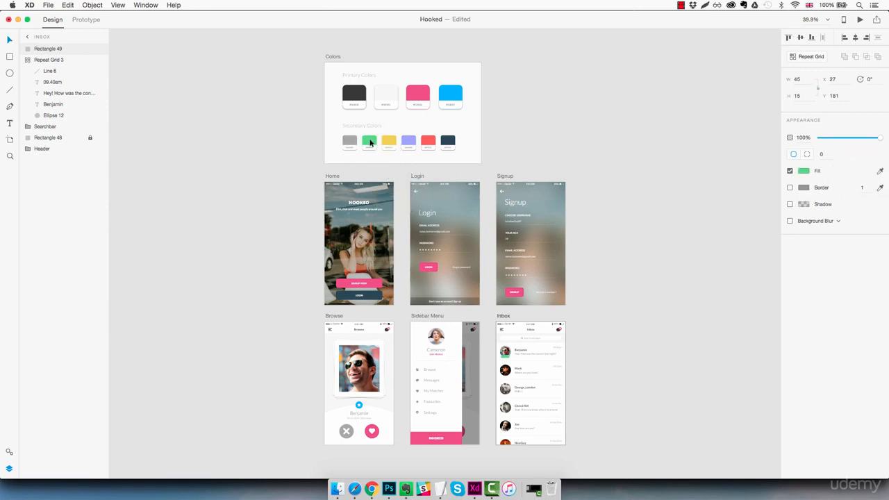
- Round the corners of the green rectangle on the first avatar into a pill shape and deselect it
{"action": "key", "text": "z"}
{"action": "left_click", "coordinate": [508, 360]}
{"action": "left_click", "coordinate": [514, 360]}
{"action": "left_click", "coordinate": [521, 364]}
{"action": "key", "text": "space"}
{"action": "left_click_drag", "start_coordinate": [572, 378], "coordinate": [364, 353]}
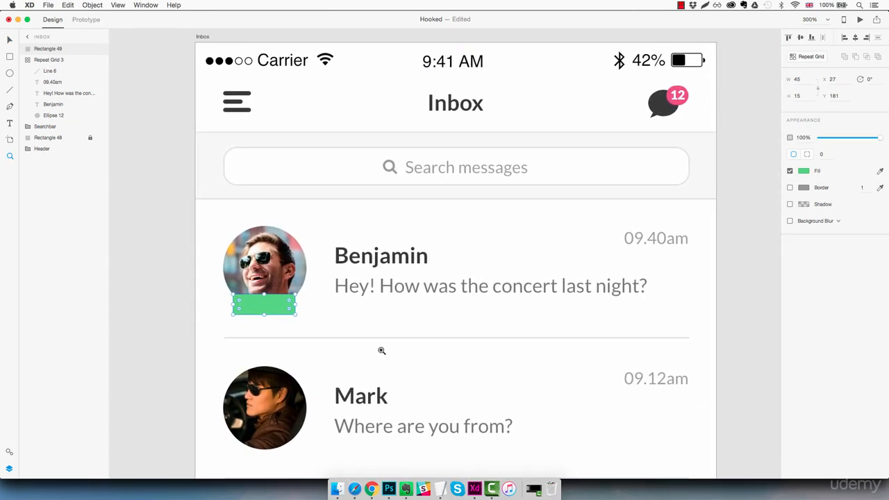
{"action": "key", "text": "v"}
{"action": "left_click_drag", "start_coordinate": [825, 154], "coordinate": [834, 159]}
{"action": "key", "text": "Up"}
{"action": "key", "text": "Escape"}
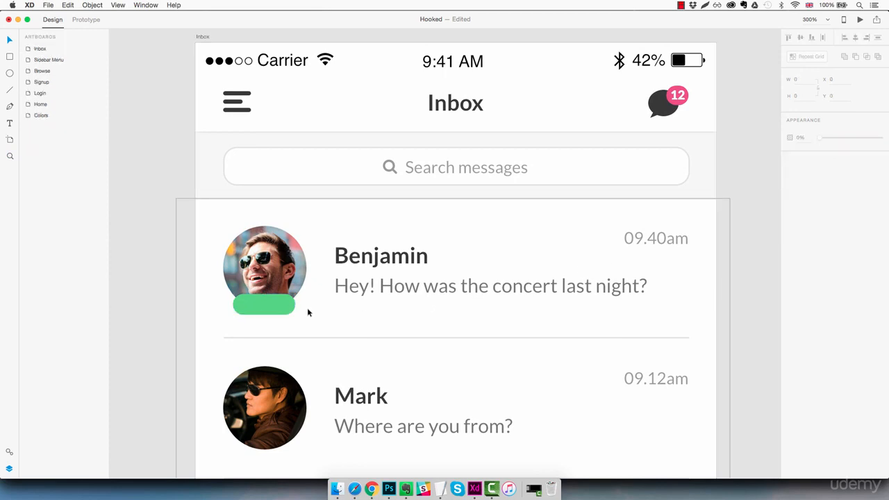
- Add the text "ONLINE" below the first row's message preview and set its font to Lato
{"action": "key", "text": "t"}
{"action": "left_click", "coordinate": [336, 314]}
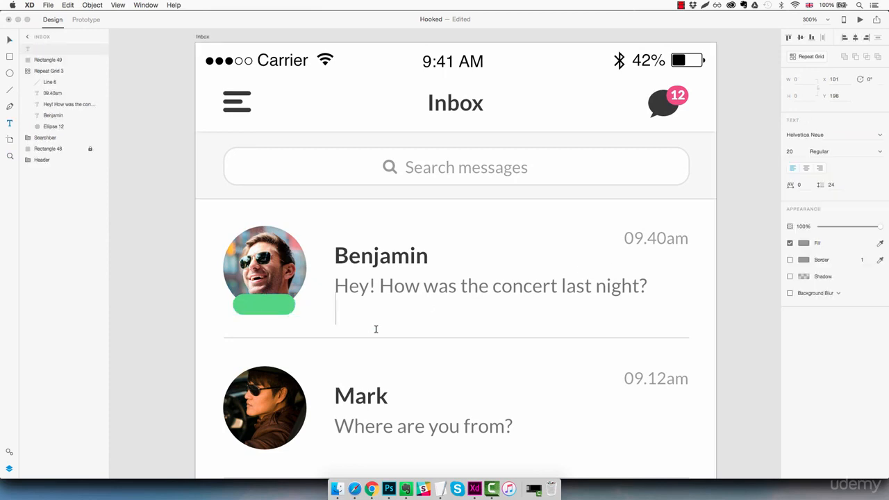
{"action": "type", "text": "ONLINE"}
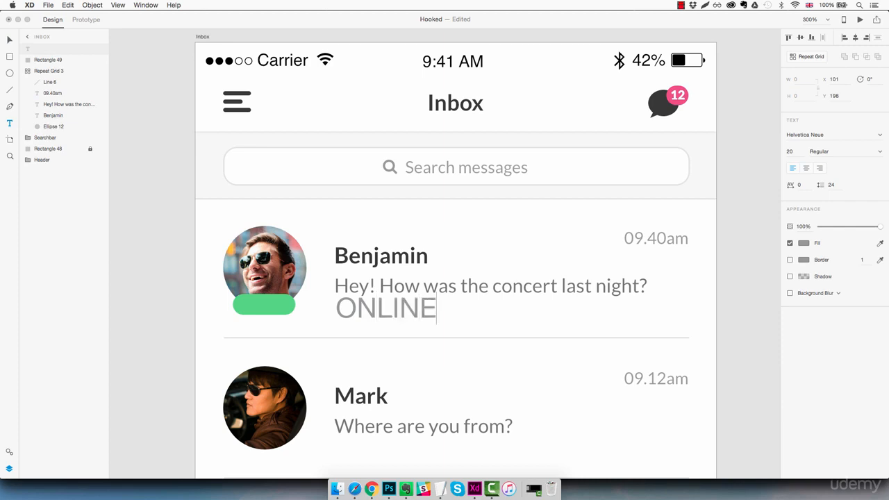
{"action": "key", "text": "super+a"}
{"action": "left_click", "coordinate": [834, 136]}
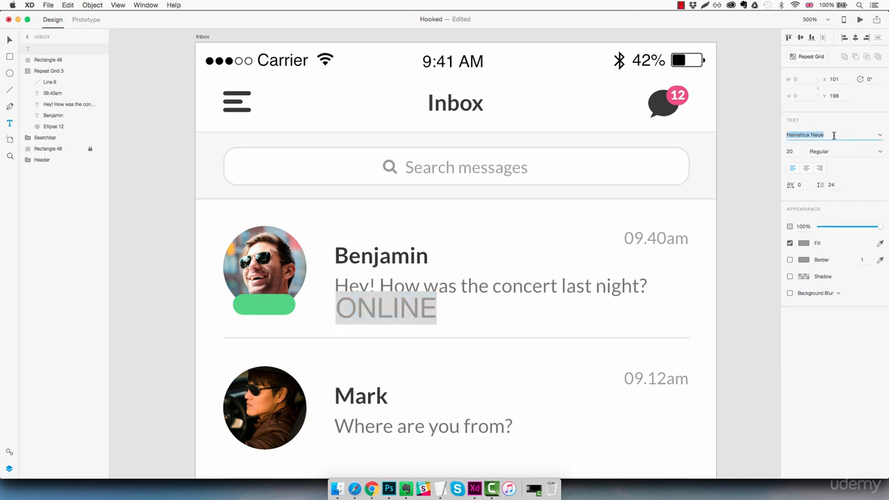
{"action": "type", "text": "Lato"}
{"action": "key", "text": "Escape"}
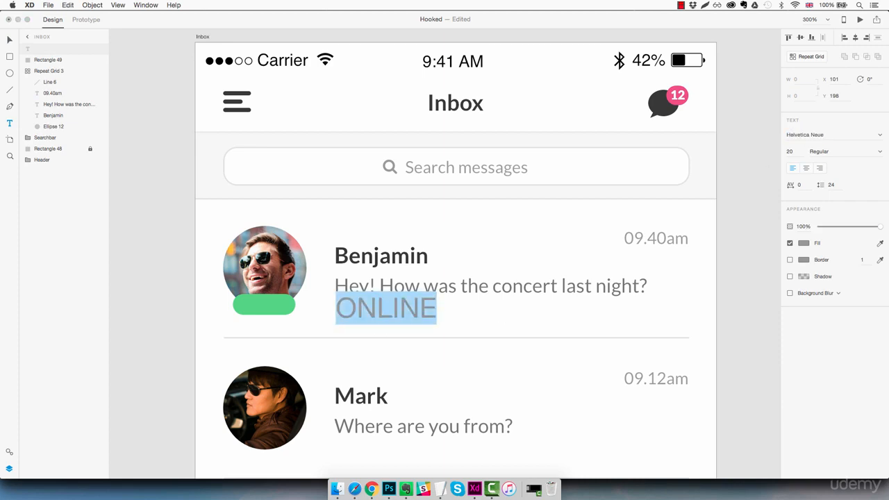
{"action": "left_click", "coordinate": [831, 136]}
{"action": "type", "text": "Lato"}
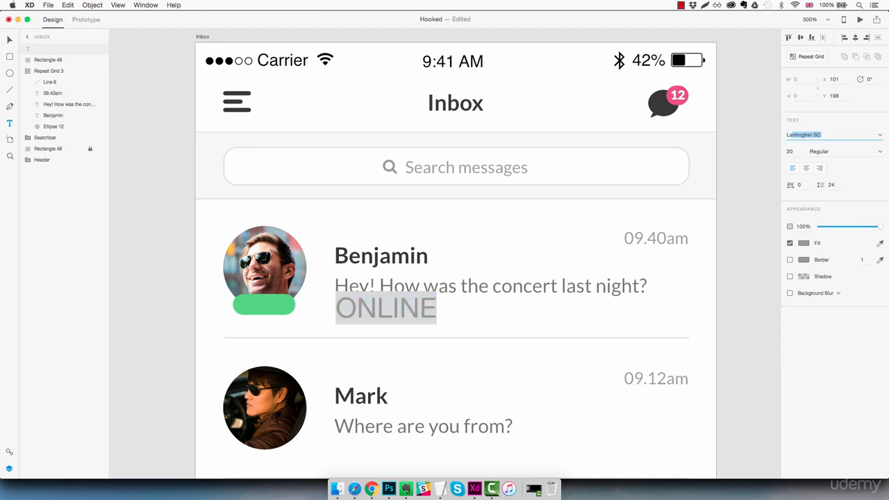
{"action": "key", "text": "Return"}
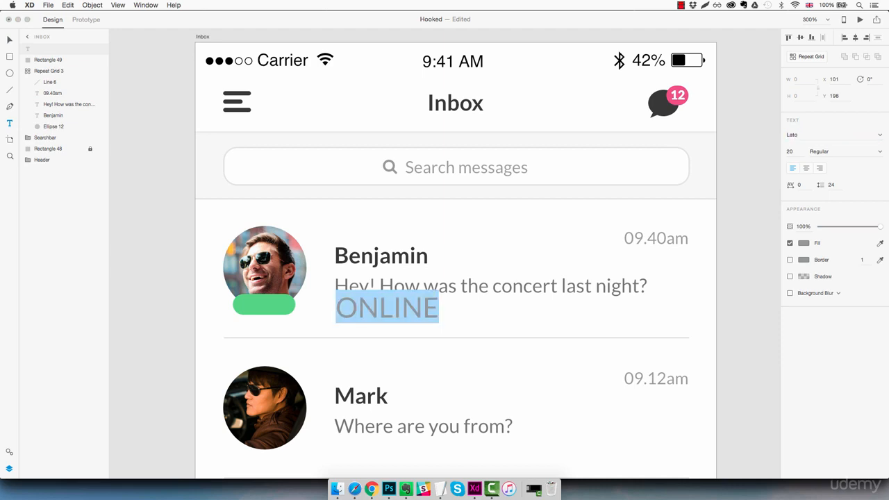
- Style the "ONLINE" text with a white #FFFFFF fill, size 9 and Black weight
{"action": "left_click", "coordinate": [804, 243]}
{"action": "left_click_drag", "start_coordinate": [720, 205], "coordinate": [662, 171]}
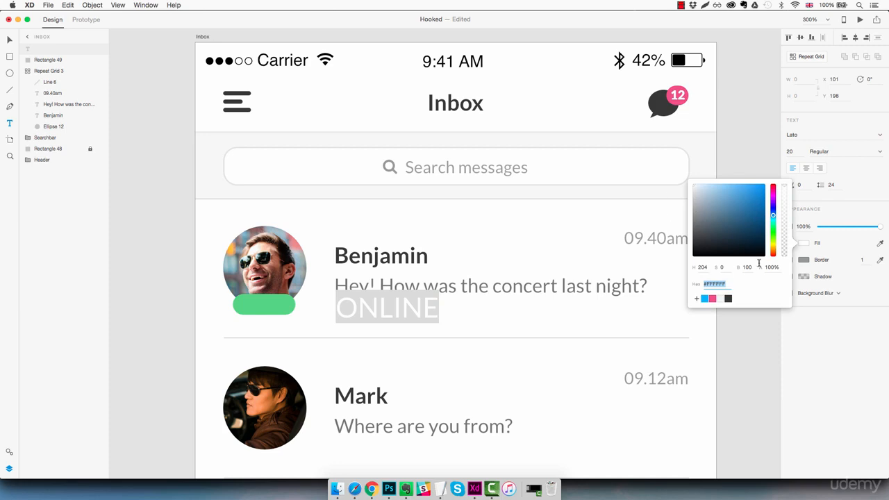
{"action": "left_click", "coordinate": [792, 151]}
{"action": "type", "text": "10"}
{"action": "key", "text": "Return"}
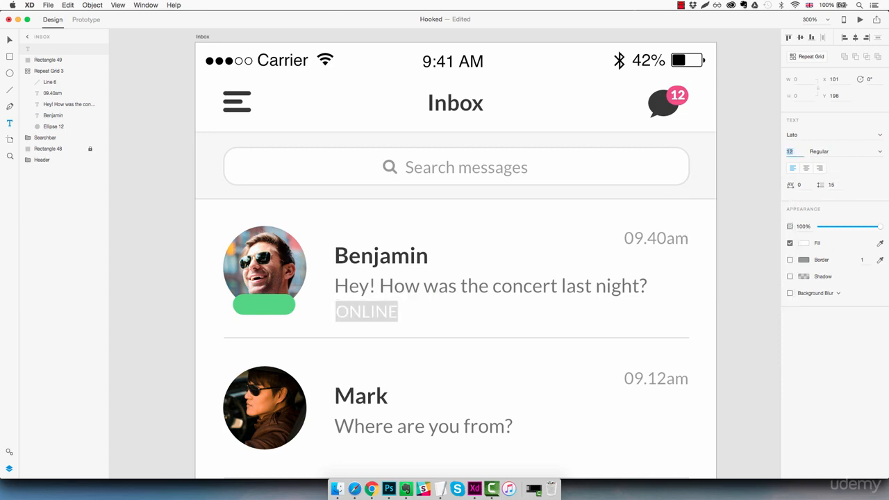
{"action": "key", "text": "Down"}
{"action": "left_click", "coordinate": [880, 152]}
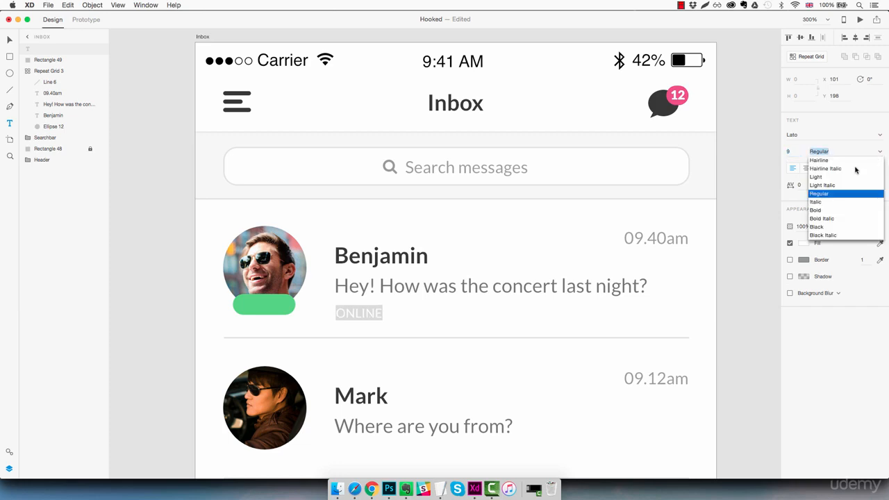
{"action": "left_click", "coordinate": [817, 227]}
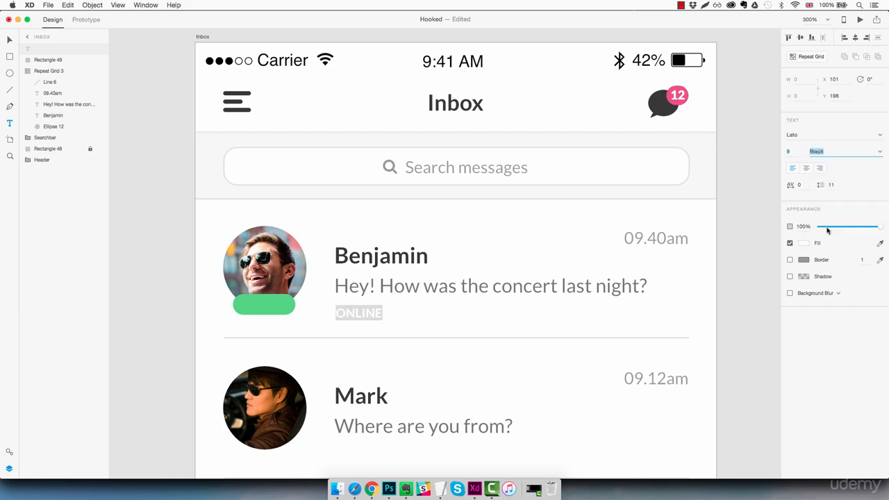
- Move the "ONLINE" text onto the green pill, centred at X 33, Y 183, and deselect it
{"action": "key", "text": "BackSpace"}
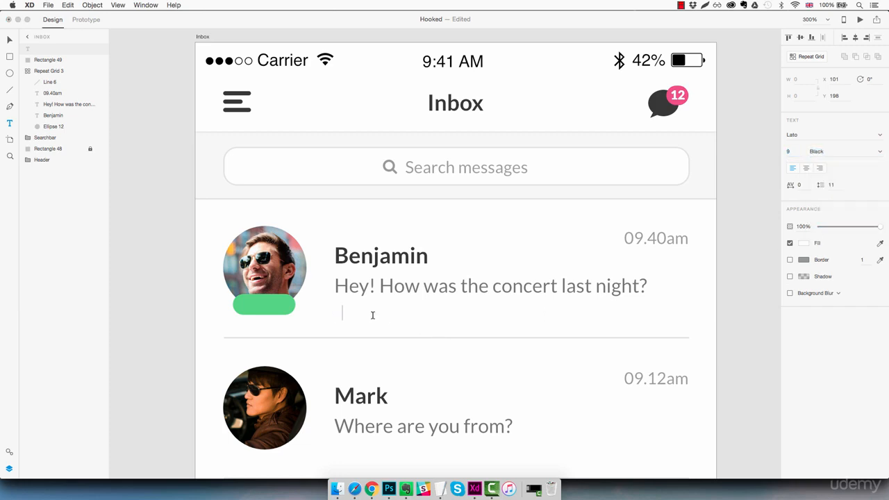
{"action": "key", "text": "ctrl+z"}
{"action": "key", "text": "Escape"}
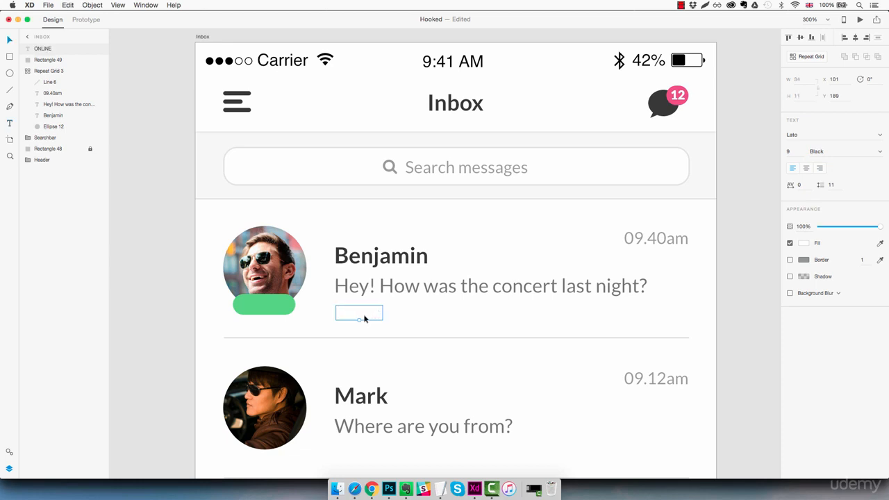
{"action": "left_click_drag", "start_coordinate": [365, 319], "coordinate": [271, 310]}
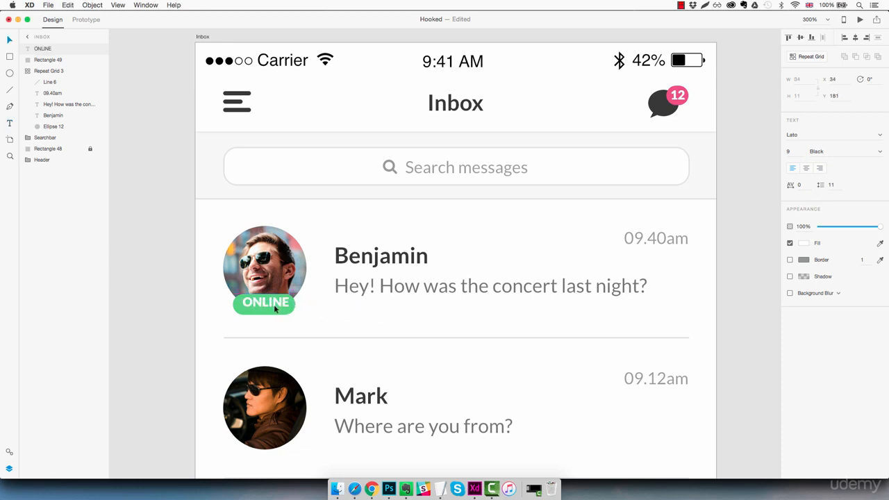
{"action": "left_click", "coordinate": [329, 312]}
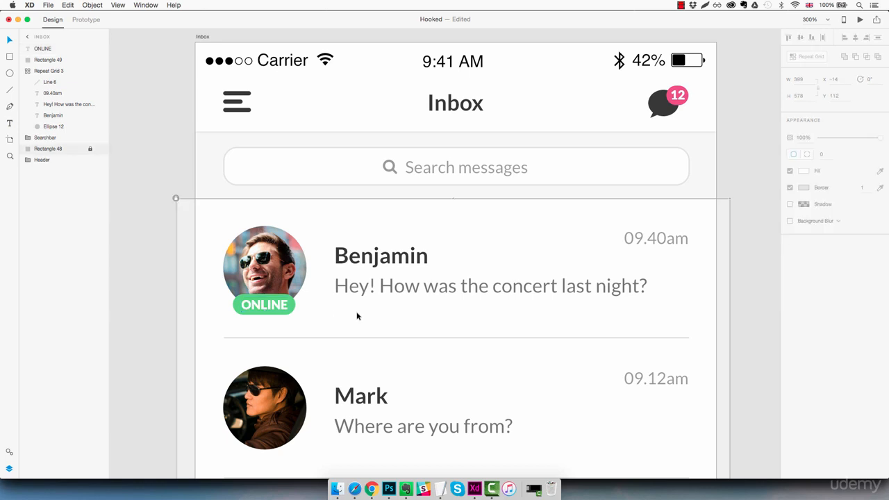
- Group the "ONLINE" text with its green pill and name the group "Online tag"
{"action": "key", "text": "super+1"}
{"action": "left_click_drag", "start_coordinate": [389, 319], "coordinate": [325, 274]}
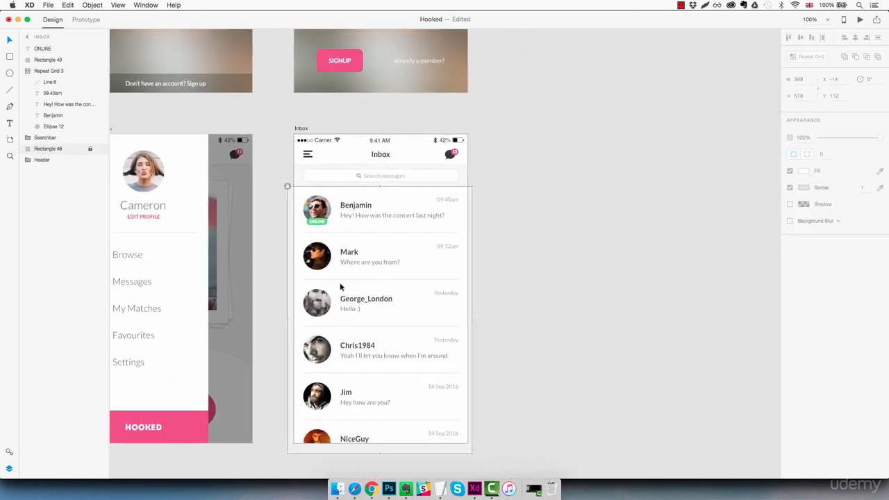
{"action": "key", "text": "z"}
{"action": "left_click", "coordinate": [310, 212]}
{"action": "left_click", "coordinate": [309, 212]}
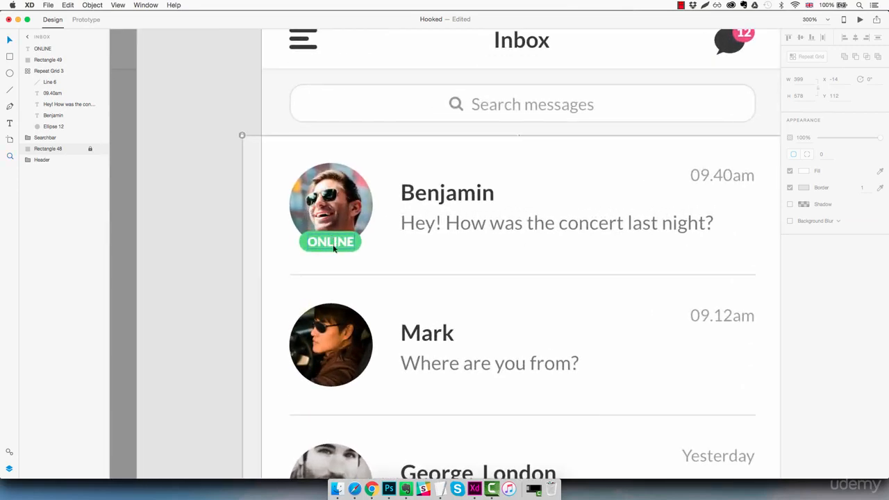
{"action": "left_click", "coordinate": [310, 248]}
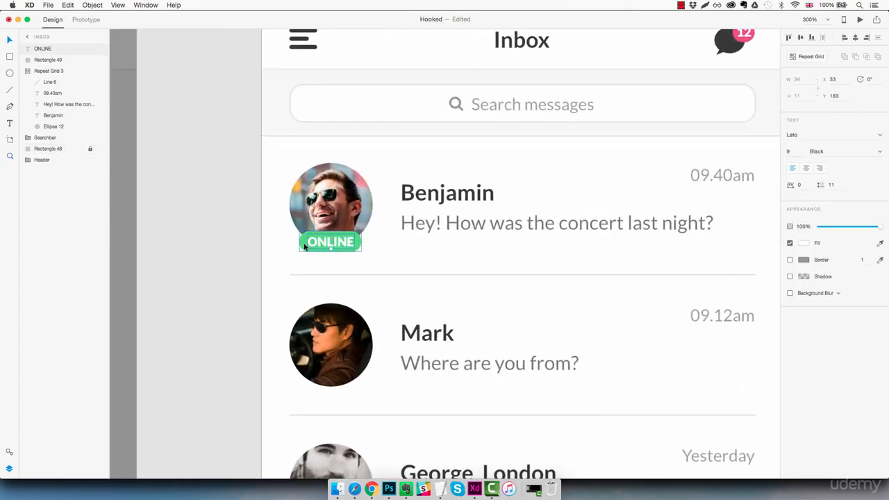
{"action": "key", "text": "super+g"}
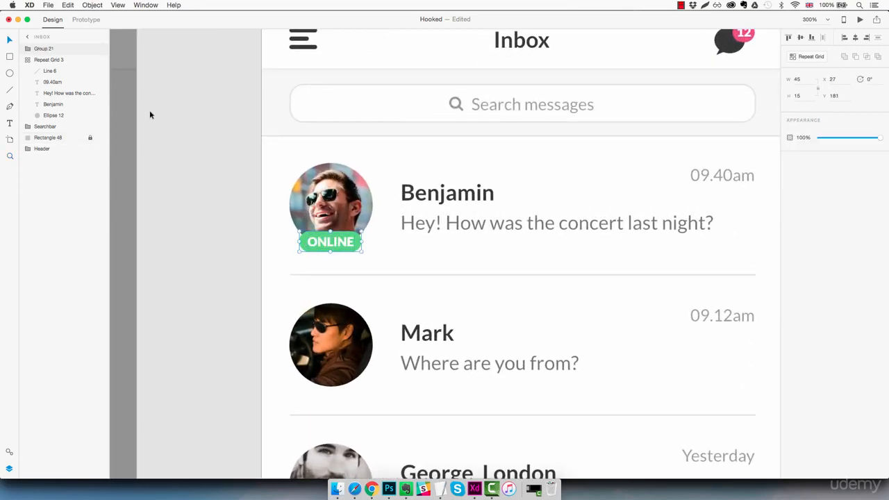
{"action": "double_click", "coordinate": [46, 48]}
{"action": "type", "text": "On"}
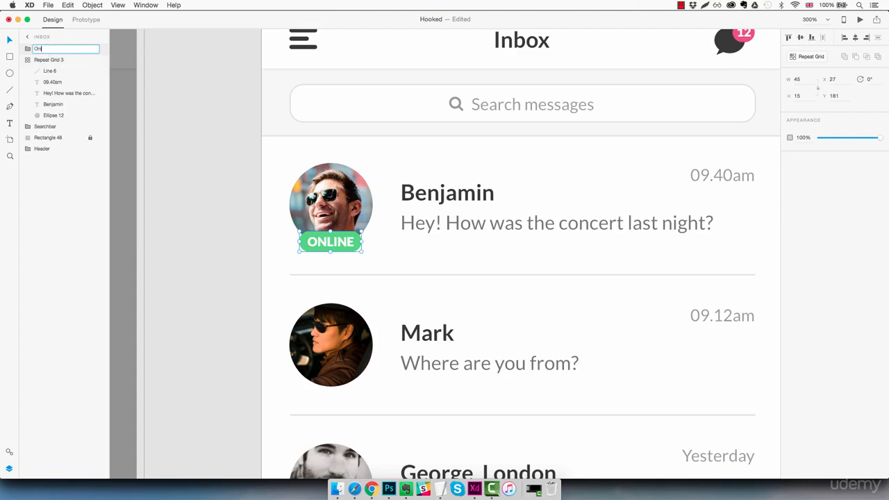
{"action": "type", "text": "line tag"}
{"action": "key", "text": "Return"}
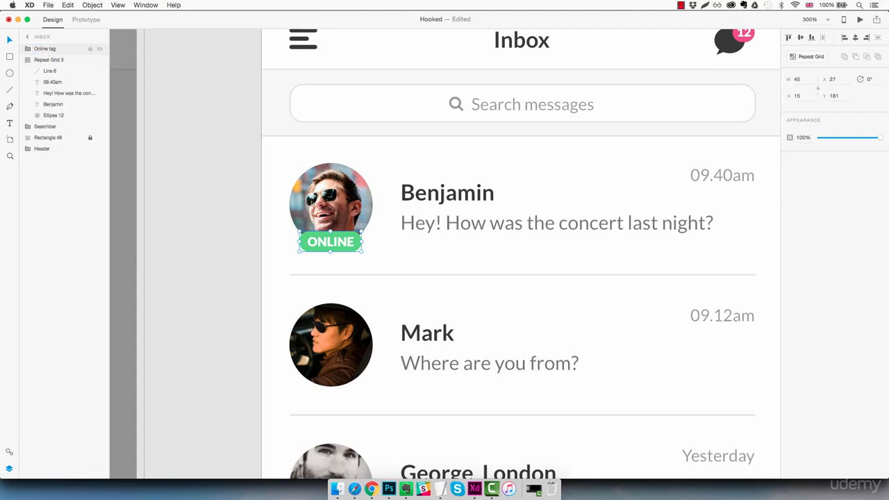
- Duplicate the "Online tag" group straight down onto the lower edge of the third row's avatar
{"action": "scroll", "coordinate": [449, 213], "scroll_direction": "down", "scroll_amount": 3}
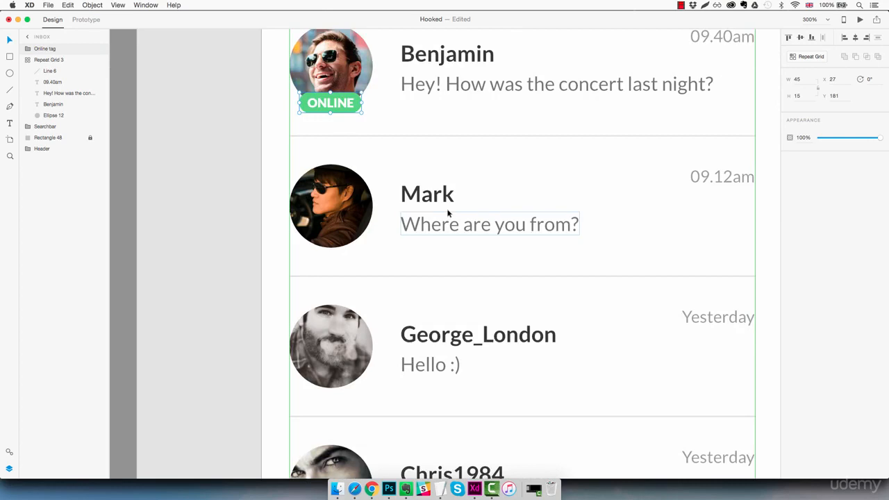
{"action": "key", "text": "alt"}
{"action": "left_click_drag", "start_coordinate": [349, 107], "coordinate": [350, 388]}
{"action": "left_click", "coordinate": [538, 375]}
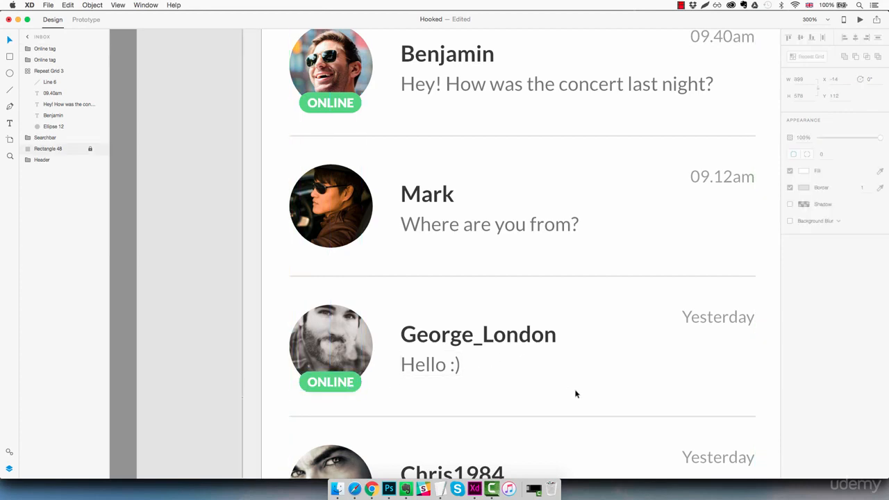
- Copy the "Unread messages" badge from the Inbox header and paste it outside the Header group on the same artboard
{"action": "key", "text": "super+1"}
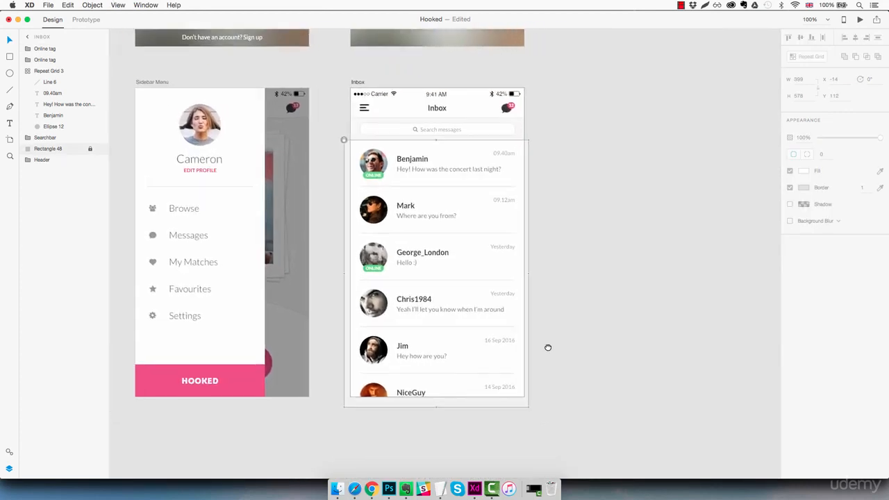
{"action": "left_click_drag", "start_coordinate": [548, 347], "coordinate": [512, 330]}
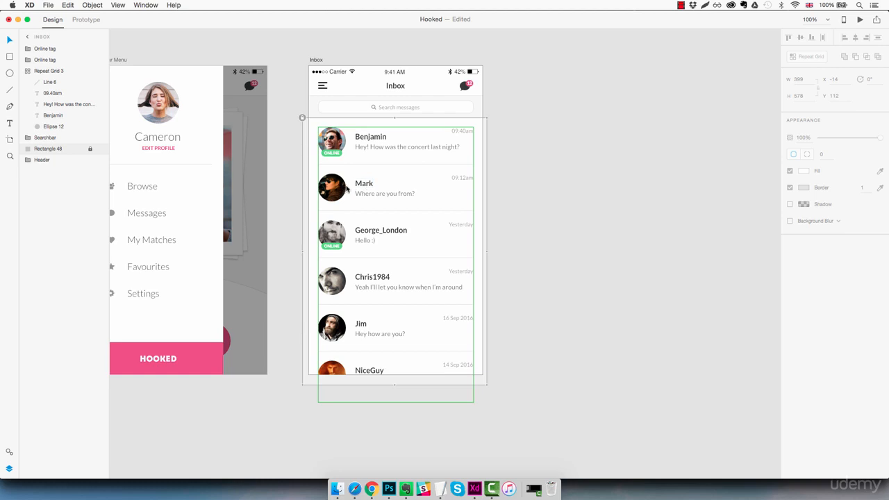
{"action": "double_click", "coordinate": [470, 84]}
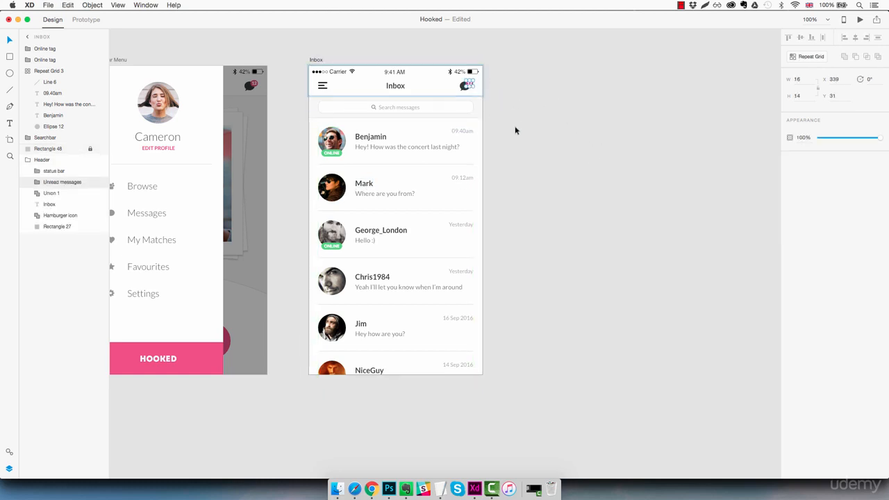
{"action": "left_click", "coordinate": [400, 180]}
{"action": "key", "text": "super+v"}
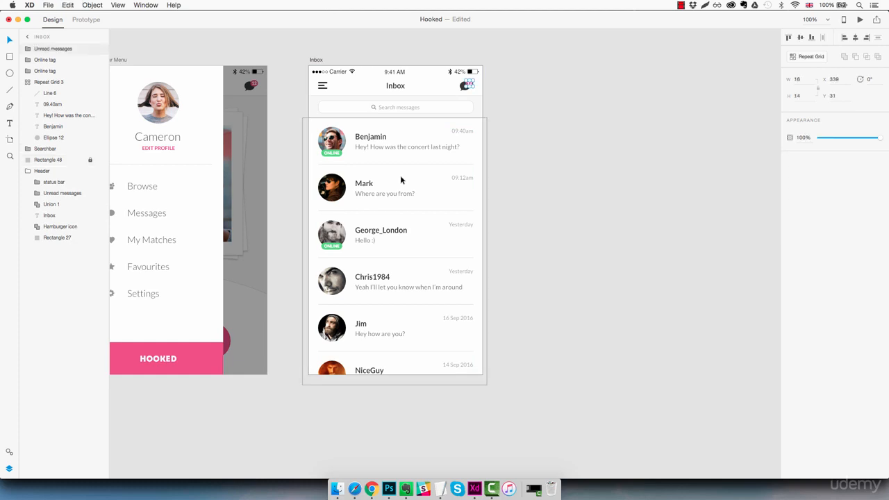
- Move the pasted "Unread messages" badge to X 143, Y 247, just after the name Mark in the second message row
{"action": "key", "text": "shift+Down"}
{"action": "key", "text": "shift+Down"}
{"action": "key", "text": "shift+Down"}
{"action": "key", "text": "shift+Down"}
{"action": "key", "text": "shift+Down"}
{"action": "key", "text": "shift+Down"}
{"action": "key", "text": "shift+Down"}
{"action": "key", "text": "shift+Down"}
{"action": "key", "text": "shift+Down"}
{"action": "key", "text": "shift+Down"}
{"action": "key", "text": "shift+Down"}
{"action": "key", "text": "shift+Down"}
{"action": "key", "text": "shift+Down"}
{"action": "key", "text": "shift+Down"}
{"action": "key", "text": "shift+Down"}
{"action": "key", "text": "shift+Down"}
{"action": "key", "text": "shift+Down"}
{"action": "key", "text": "shift+Down"}
{"action": "key", "text": "shift+Down"}
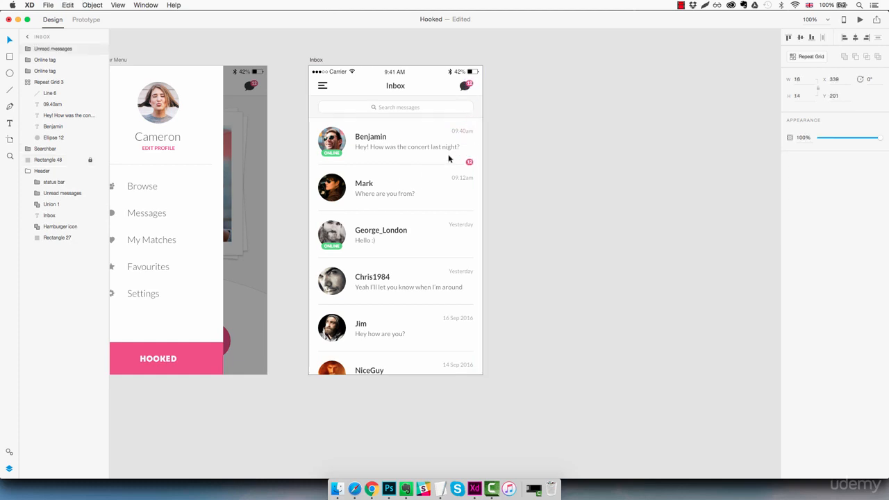
{"action": "key", "text": "shift+Left"}
{"action": "key", "text": "shift+Left"}
{"action": "key", "text": "shift+Left"}
{"action": "key", "text": "shift+Left"}
{"action": "key", "text": "shift+Left"}
{"action": "key", "text": "shift+Left"}
{"action": "key", "text": "shift+Left"}
{"action": "key", "text": "shift+Left"}
{"action": "key", "text": "shift+Left"}
{"action": "key", "text": "shift+Left"}
{"action": "key", "text": "shift+Left"}
{"action": "key", "text": "shift+Left"}
{"action": "key", "text": "shift+Left"}
{"action": "key", "text": "shift+Left"}
{"action": "key", "text": "shift+Left"}
{"action": "key", "text": "shift+Left"}
{"action": "key", "text": "shift+Left"}
{"action": "key", "text": "shift+Left"}
{"action": "key", "text": "shift+Down"}
{"action": "key", "text": "shift+Down"}
{"action": "key", "text": "Down"}
{"action": "key", "text": "Down"}
{"action": "key", "text": "Down"}
{"action": "key", "text": "Down"}
{"action": "key", "text": "Down"}
{"action": "key", "text": "Down"}
{"action": "key", "text": "Down"}
{"action": "key", "text": "Down"}
{"action": "key", "text": "Left"}
{"action": "key", "text": "Left"}
{"action": "key", "text": "Left"}
{"action": "key", "text": "Left"}
{"action": "key", "text": "Left"}
{"action": "key", "text": "Left"}
{"action": "key", "text": "Left"}
{"action": "key", "text": "Left"}
{"action": "key", "text": "Left"}
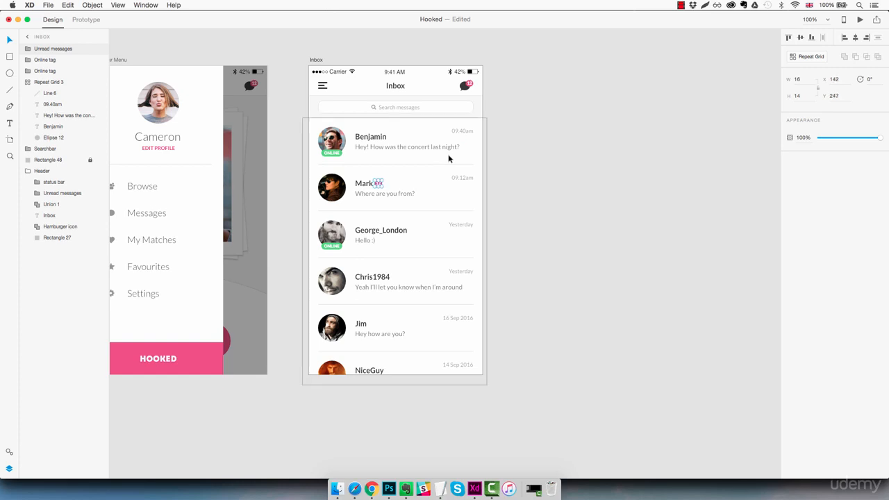
{"action": "key", "text": "Right"}
- Change the number in the badge beside Mark to 8 and deselect it
{"action": "key", "text": "z"}
{"action": "left_click", "coordinate": [375, 183]}
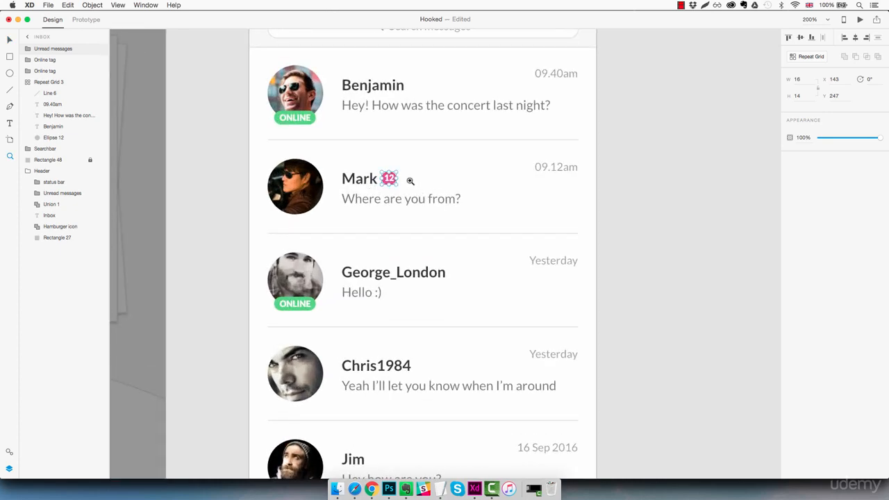
{"action": "key", "text": "v"}
{"action": "double_click", "coordinate": [389, 180]}
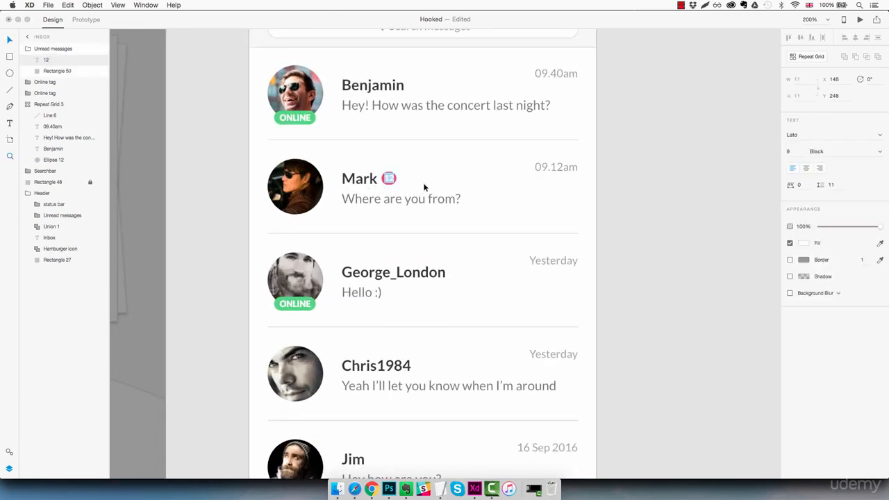
{"action": "type", "text": "8"}
{"action": "key", "text": "Escape"}
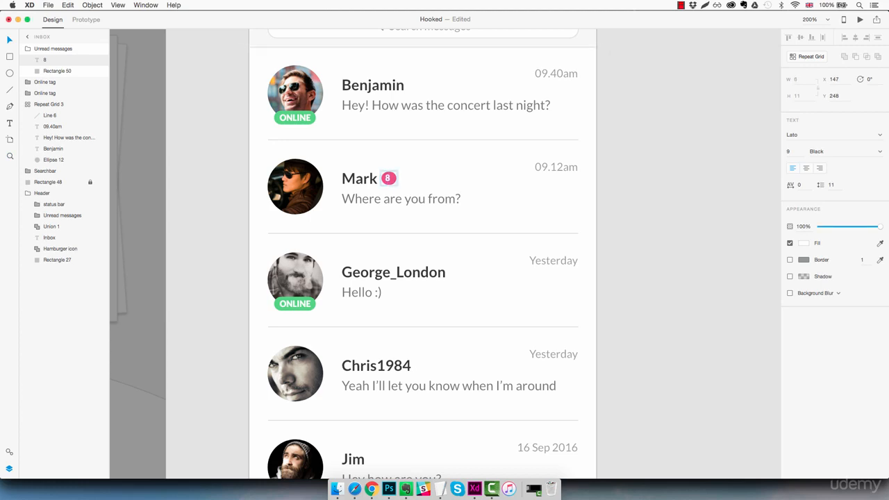
{"action": "left_click", "coordinate": [635, 169]}
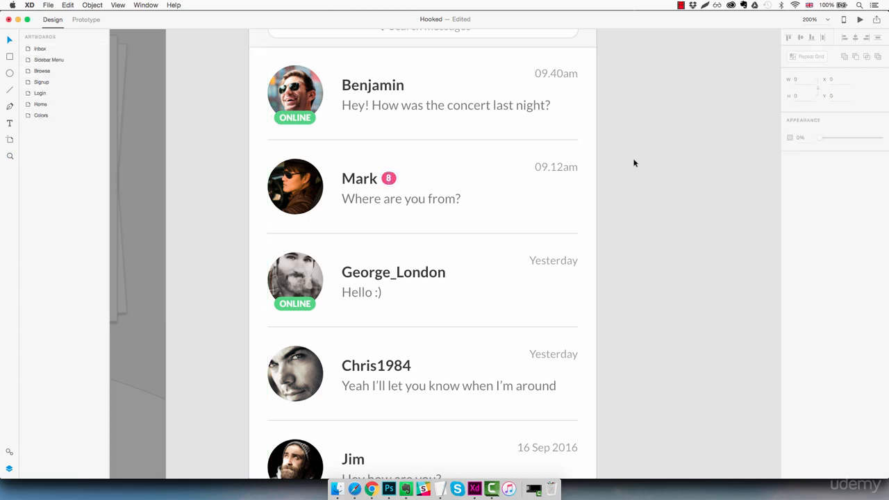
- Copy the blue "Favourite icon" group from the Browse artboard and paste it onto the Inbox artboard
{"action": "key", "text": "super+0"}
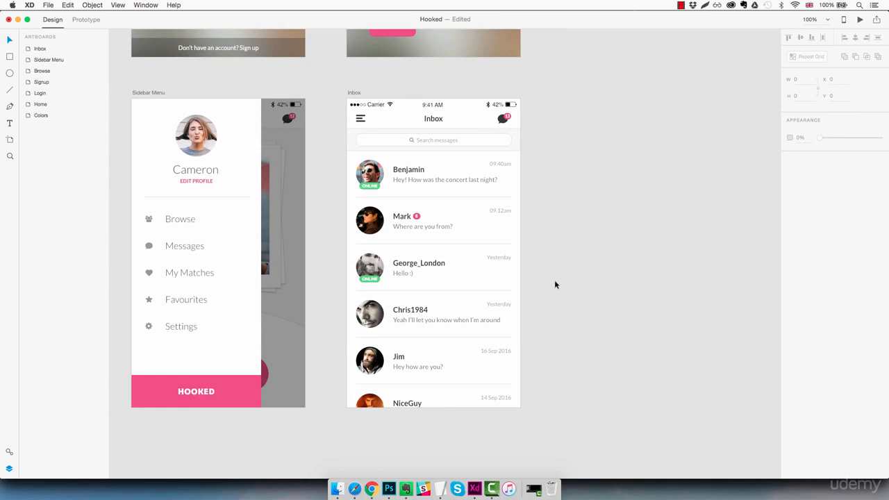
{"action": "left_click_drag", "start_coordinate": [555, 280], "coordinate": [693, 271]}
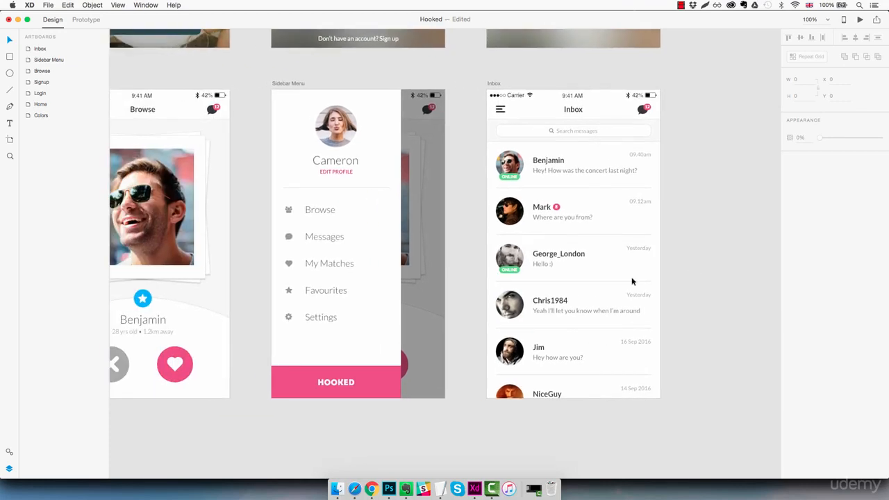
{"action": "left_click", "coordinate": [146, 300]}
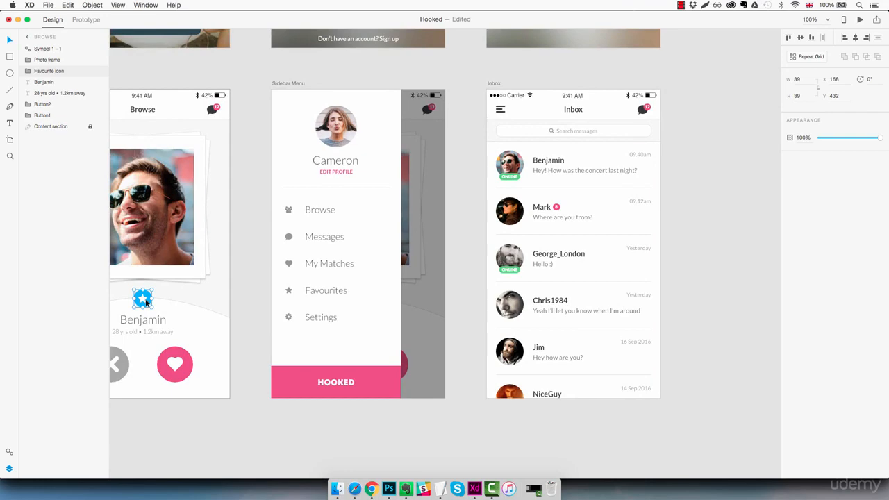
{"action": "key", "text": "super+c"}
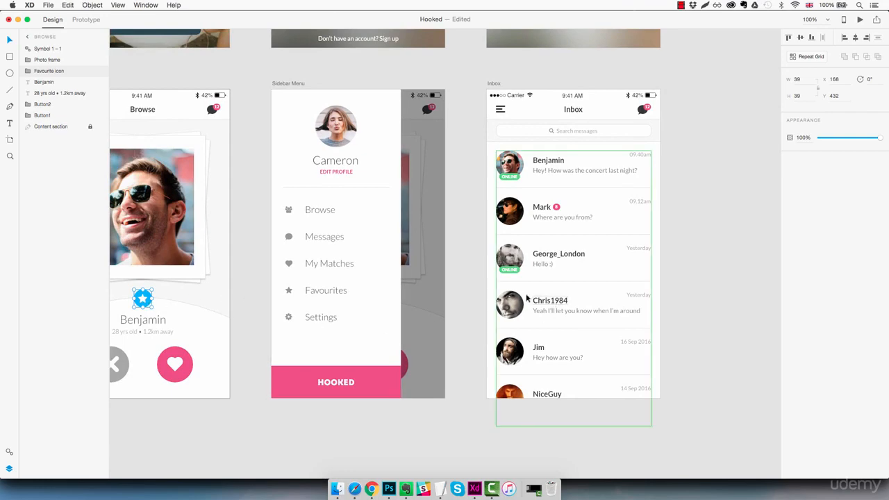
{"action": "key", "text": "super+v"}
- Scale the favourite icon down to about 14.3 px and place it on the upper-right edge of Chris1984's avatar, at X 62, Y 434
{"action": "key", "text": "z"}
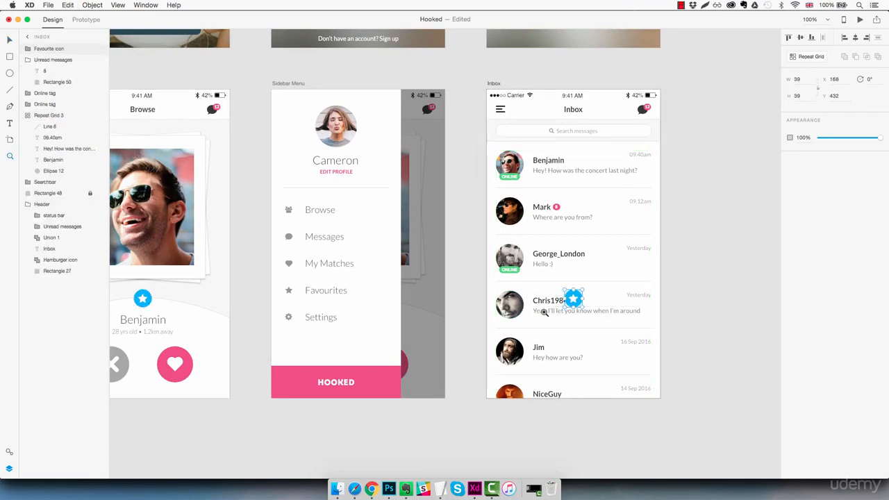
{"action": "left_click", "coordinate": [546, 309]}
{"action": "key", "text": "v"}
{"action": "left_click_drag", "start_coordinate": [554, 333], "coordinate": [510, 346]}
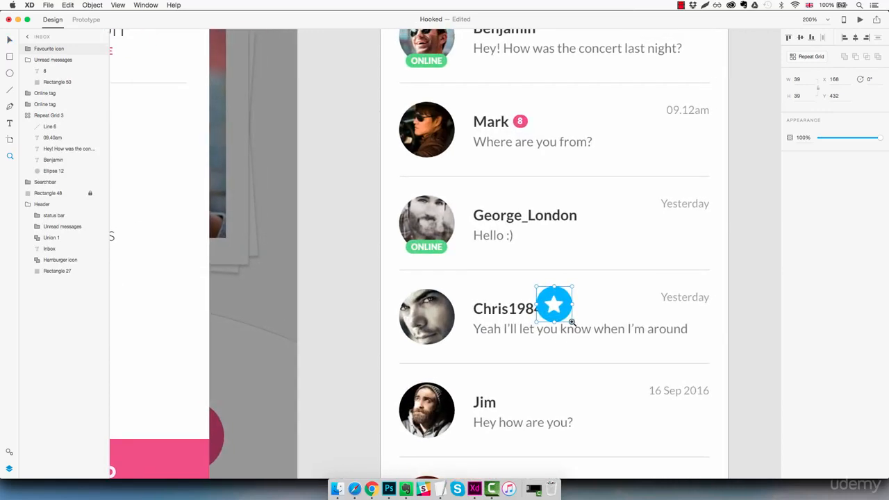
{"action": "left_click_drag", "start_coordinate": [572, 322], "coordinate": [446, 294]}
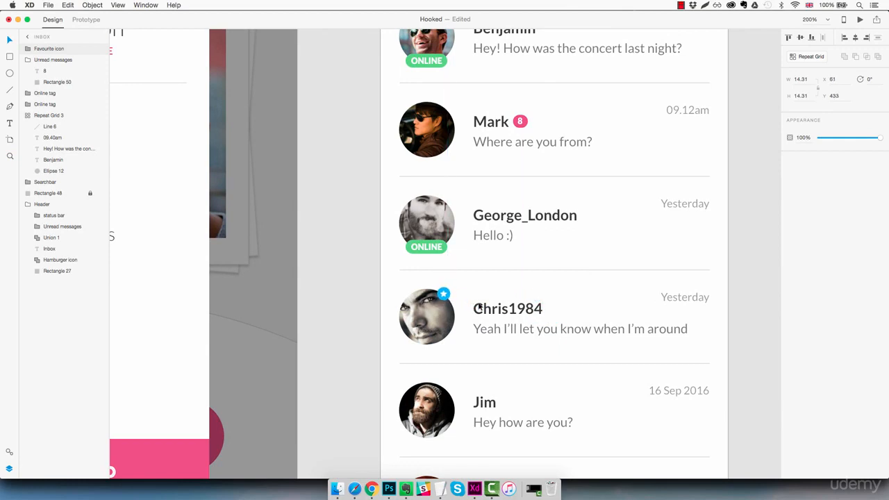
{"action": "key", "text": "Down"}
{"action": "key", "text": "Right"}
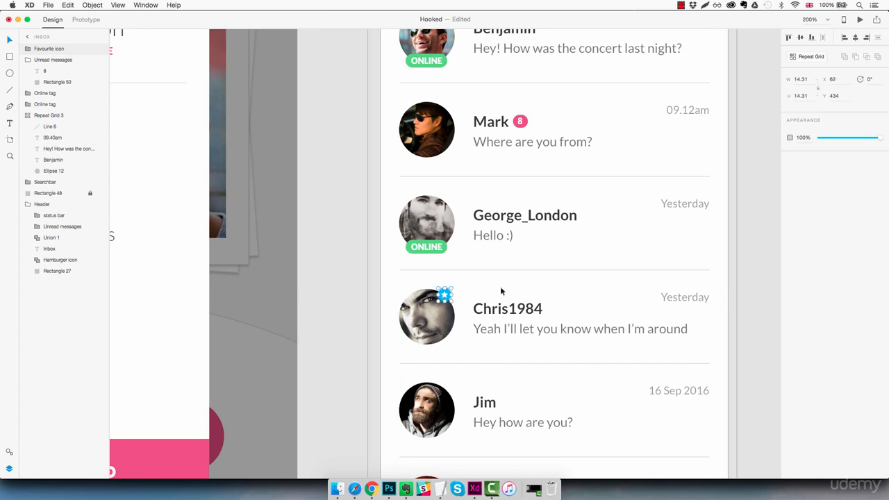
- Fill the favourite icon's circle with the yellow sampled from the secondary colours on the Colors artboard
{"action": "double_click", "coordinate": [446, 296]}
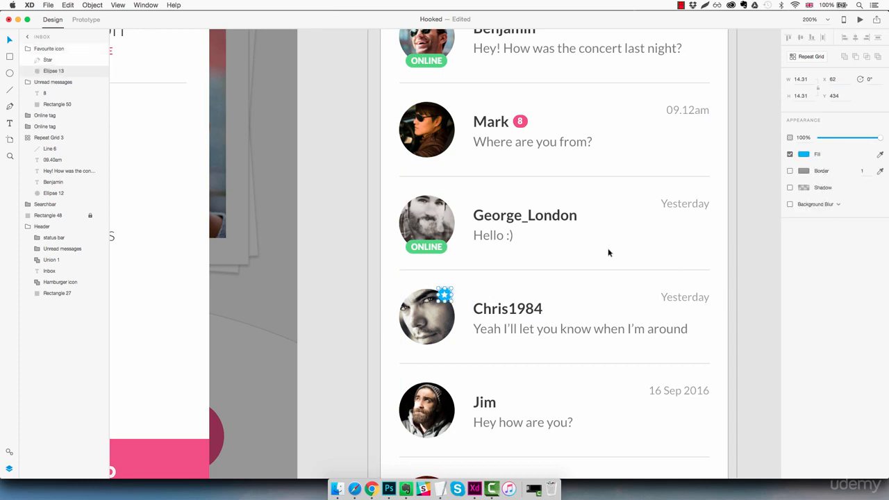
{"action": "key", "text": "super+0"}
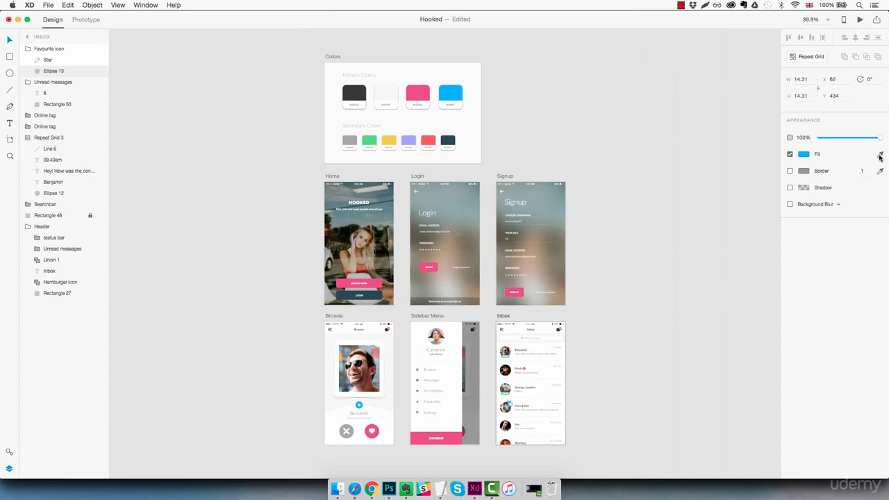
{"action": "left_click", "coordinate": [880, 157]}
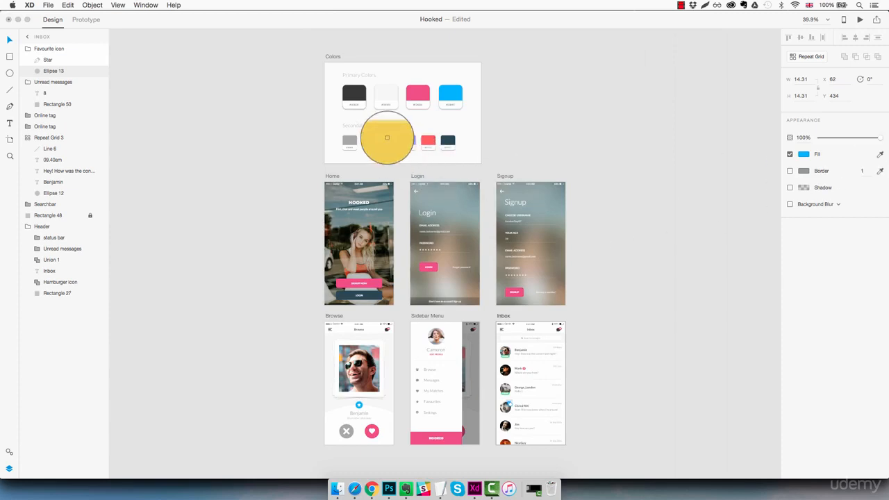
{"action": "left_click", "coordinate": [387, 138]}
{"action": "key", "text": "Escape"}
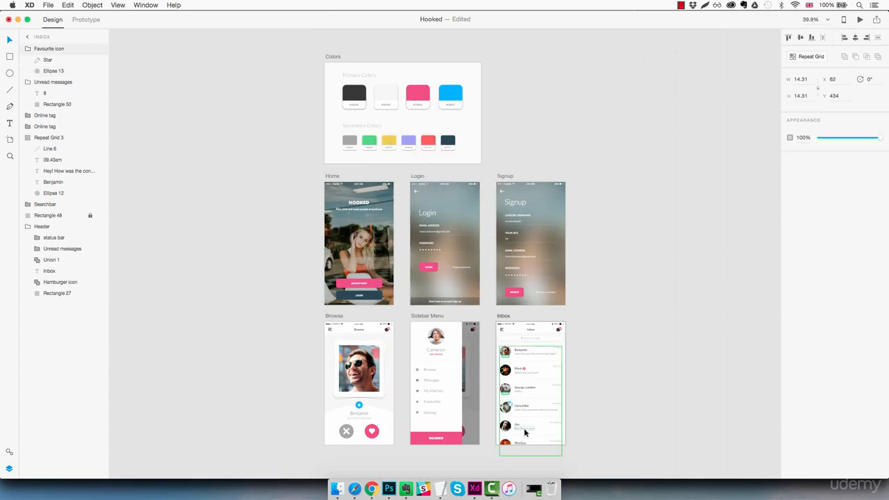
- Enlarge the favourite icon on Chris1984's avatar to about 18 px and deselect it
{"action": "key", "text": "z"}
{"action": "left_click", "coordinate": [508, 412]}
{"action": "left_click", "coordinate": [508, 412]}
{"action": "left_click", "coordinate": [508, 412]}
{"action": "left_click", "coordinate": [508, 412]}
{"action": "left_click_drag", "start_coordinate": [551, 418], "coordinate": [346, 346]}
{"action": "key", "text": "super+minus"}
{"action": "key", "text": "super+minus"}
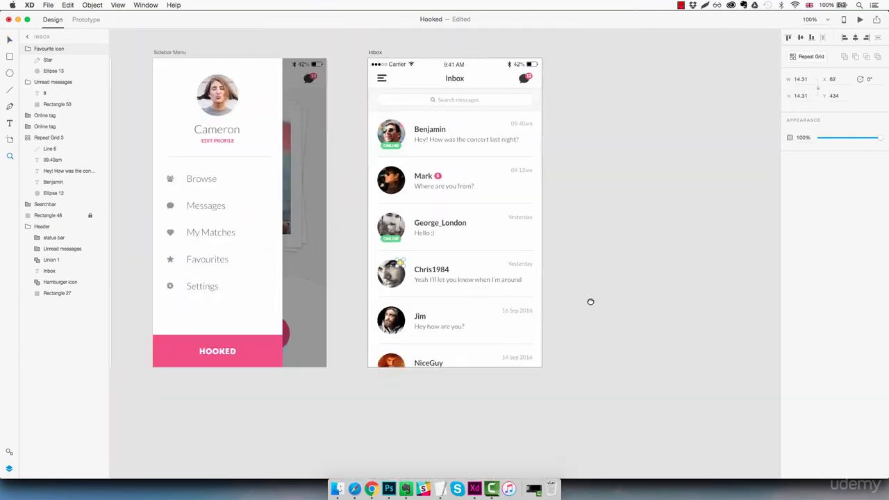
{"action": "left_click_drag", "start_coordinate": [591, 302], "coordinate": [534, 337]}
{"action": "key", "text": "v"}
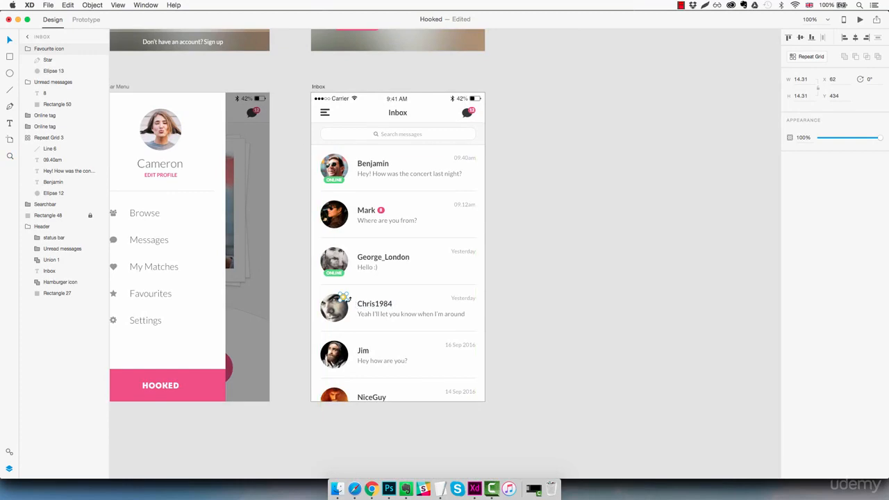
{"action": "scroll", "coordinate": [330, 311], "scroll_direction": "up", "scroll_amount": 3}
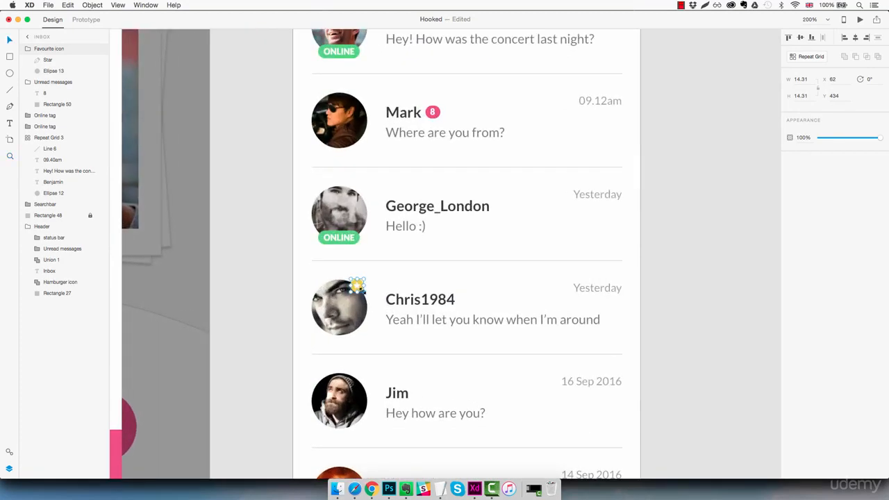
{"action": "left_click_drag", "start_coordinate": [365, 292], "coordinate": [368, 295]}
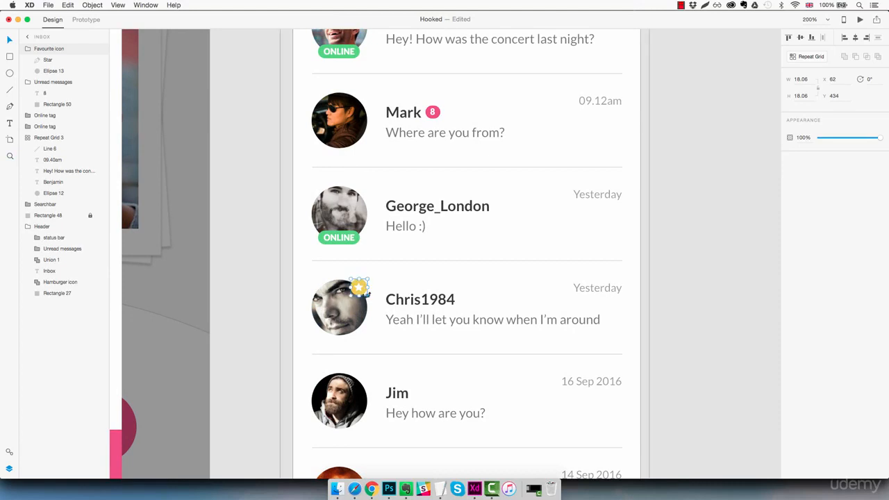
{"action": "key", "text": "super+1"}
{"action": "left_click", "coordinate": [569, 311]}
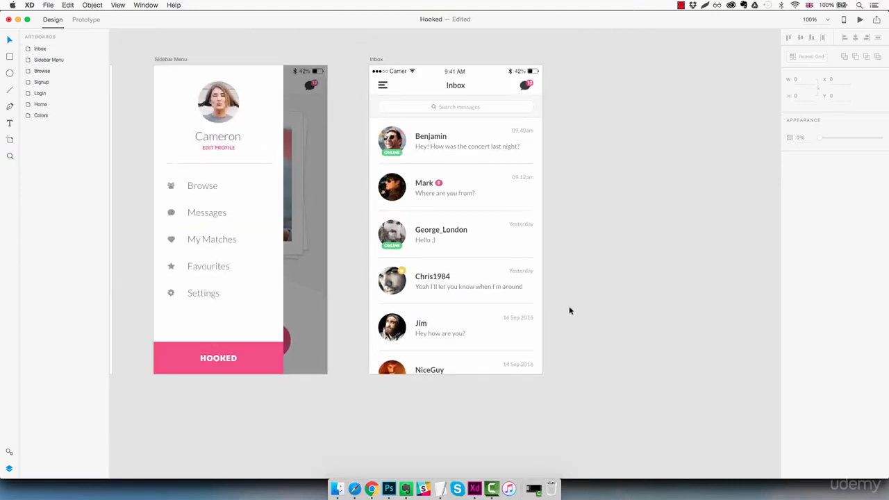
- Collapse the Favourite icon, Unread messages, Repeat Grid 3 and Header groups in the Inbox artboard's layer list
{"action": "left_click_drag", "start_coordinate": [580, 298], "coordinate": [533, 320]}
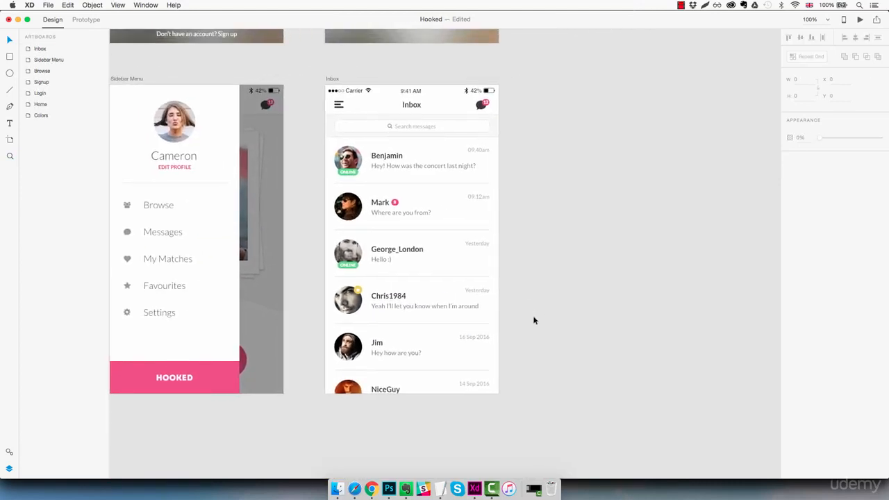
{"action": "left_click", "coordinate": [473, 270]}
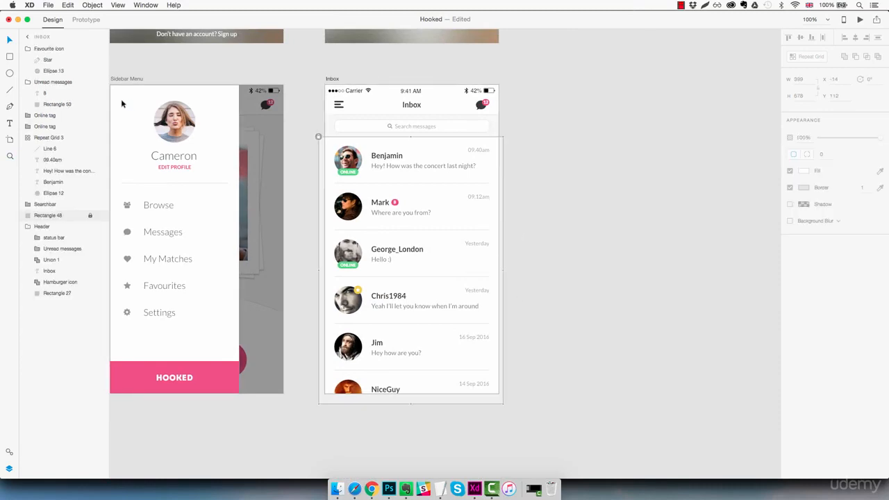
{"action": "left_click", "coordinate": [27, 49]}
{"action": "left_click", "coordinate": [28, 60]}
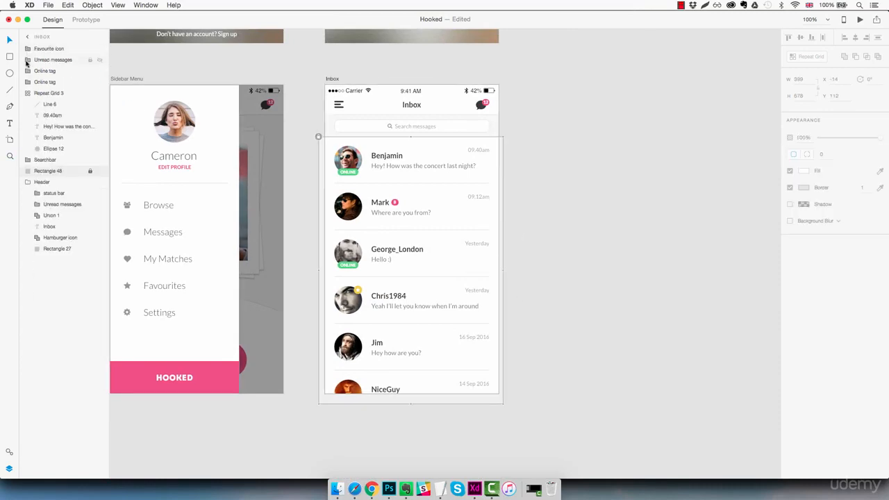
{"action": "left_click", "coordinate": [28, 93]}
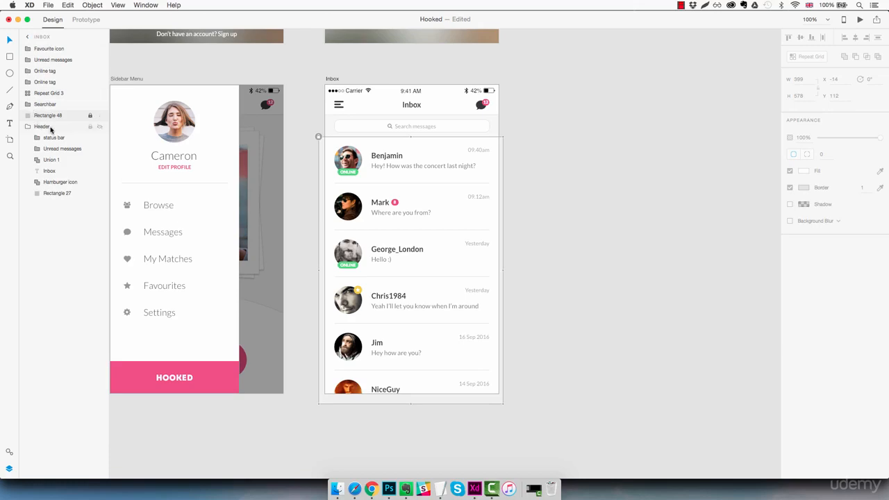
{"action": "left_click", "coordinate": [29, 127]}
- Reorder the Inbox layers so that Header is topmost, followed by Searchbar and Repeat Grid 3
{"action": "left_click_drag", "start_coordinate": [42, 127], "coordinate": [66, 47]}
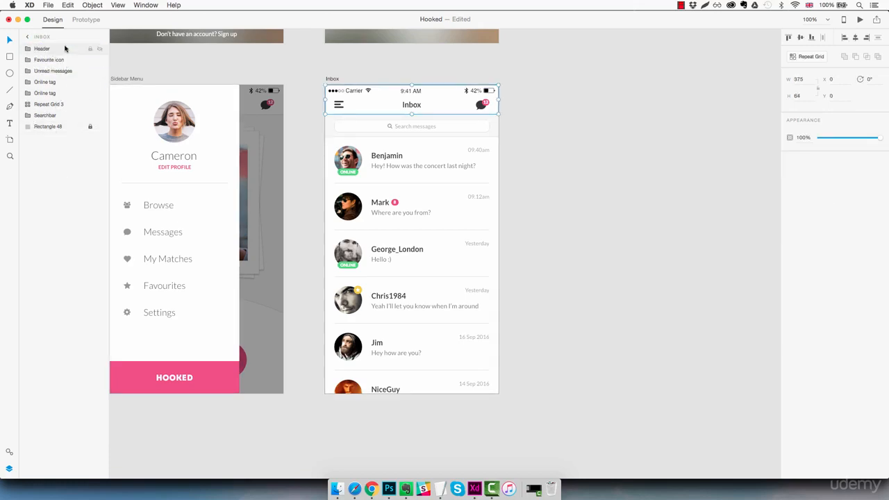
{"action": "left_click", "coordinate": [46, 116]}
{"action": "left_click_drag", "start_coordinate": [52, 116], "coordinate": [67, 62]}
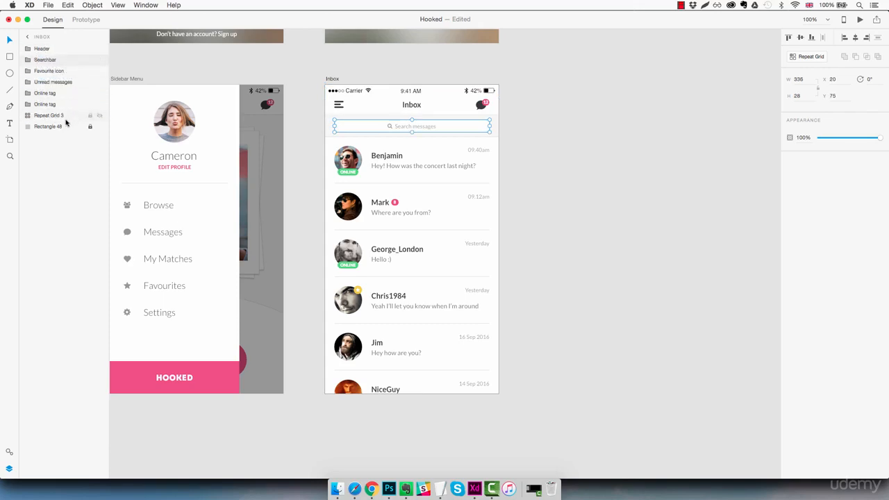
{"action": "left_click", "coordinate": [56, 116]}
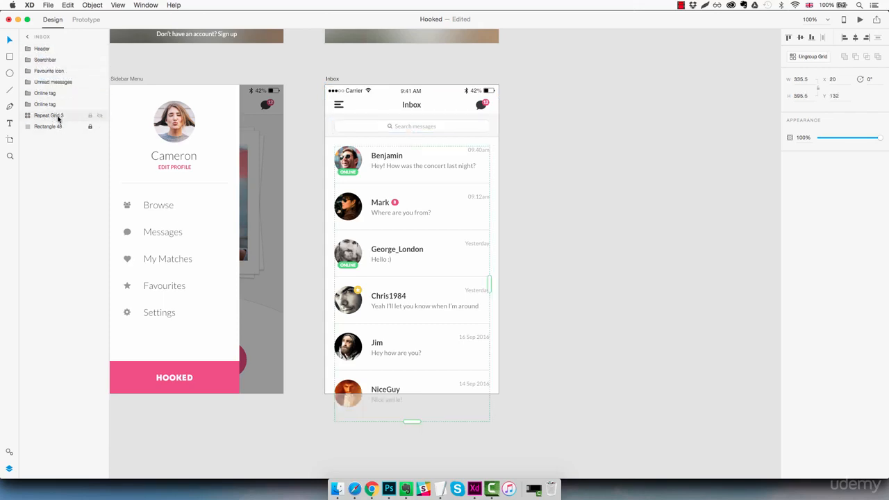
{"action": "left_click_drag", "start_coordinate": [57, 118], "coordinate": [67, 70]}
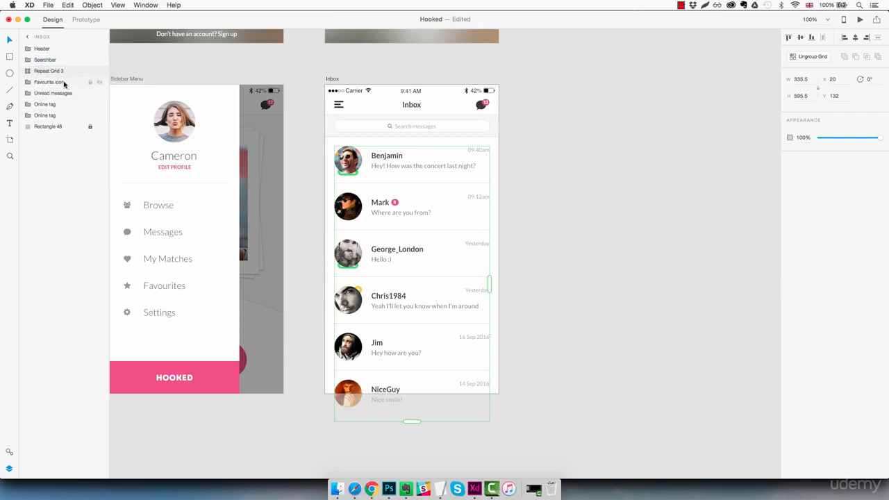
- Group the favourite icon, unread badge and both online tags as "Chat elements", and place the group directly above Repeat Grid 3
{"action": "left_click", "coordinate": [65, 83]}
{"action": "left_click", "coordinate": [57, 116], "text": "shift"}
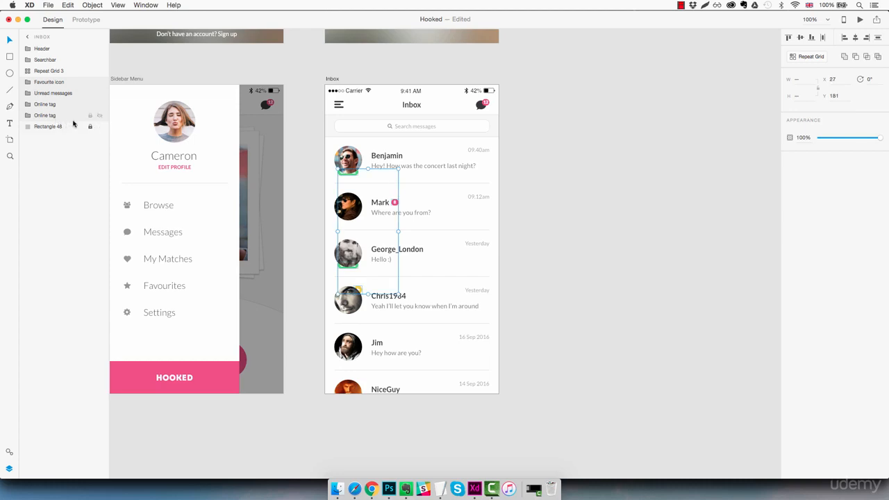
{"action": "key", "text": "super+g"}
{"action": "double_click", "coordinate": [48, 82]}
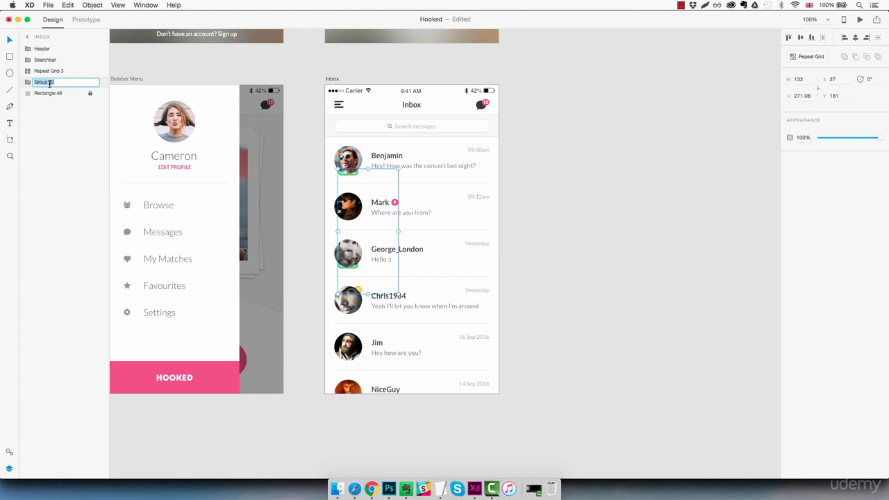
{"action": "type", "text": "Chat elements"}
{"action": "key", "text": "Return"}
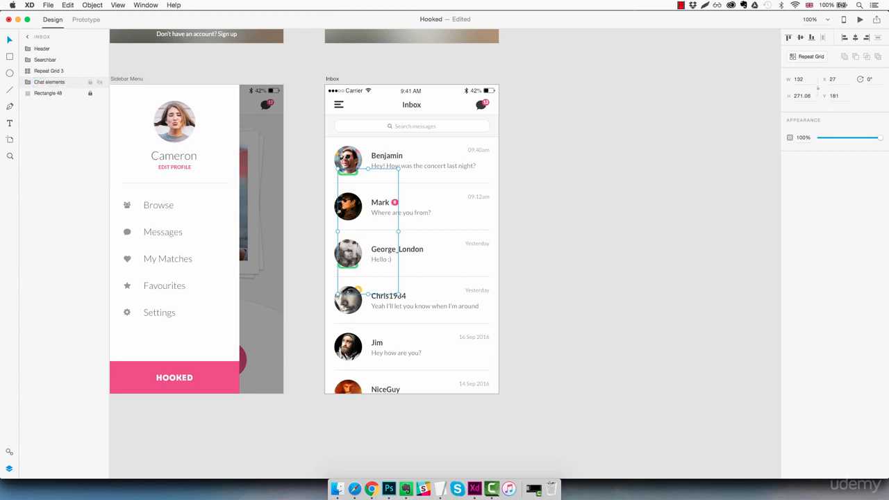
{"action": "left_click_drag", "start_coordinate": [48, 85], "coordinate": [52, 72]}
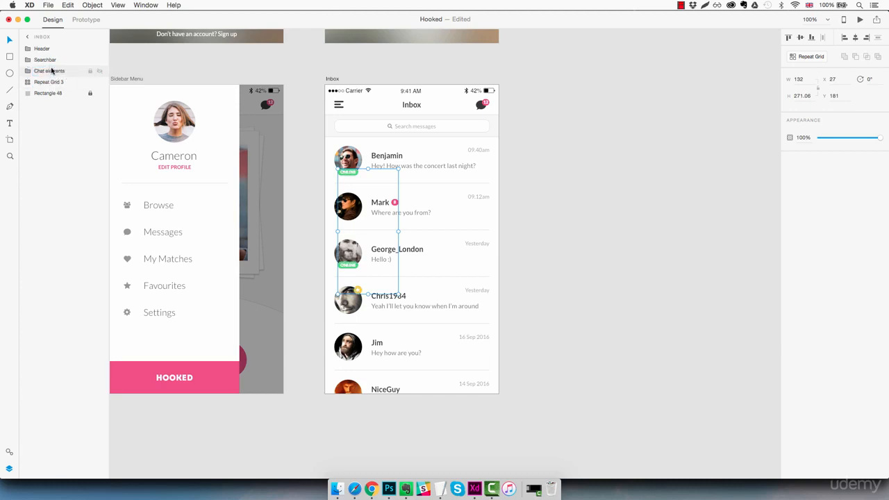
{"action": "left_click", "coordinate": [563, 239]}
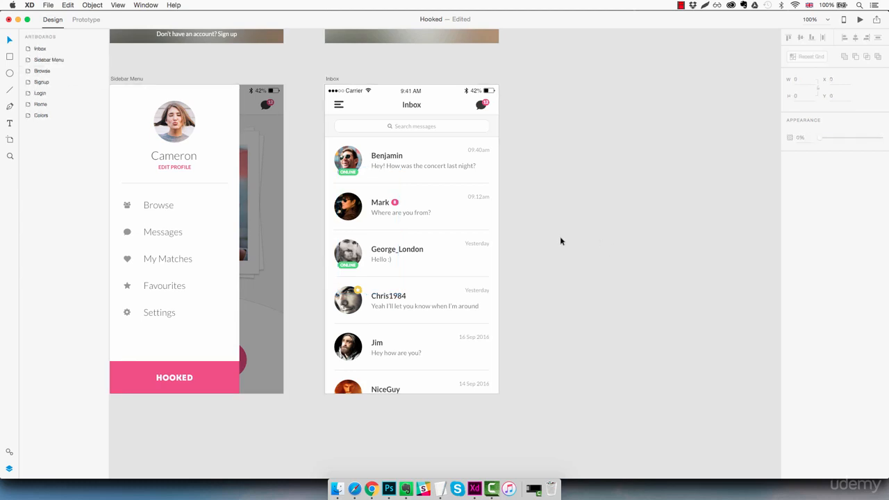